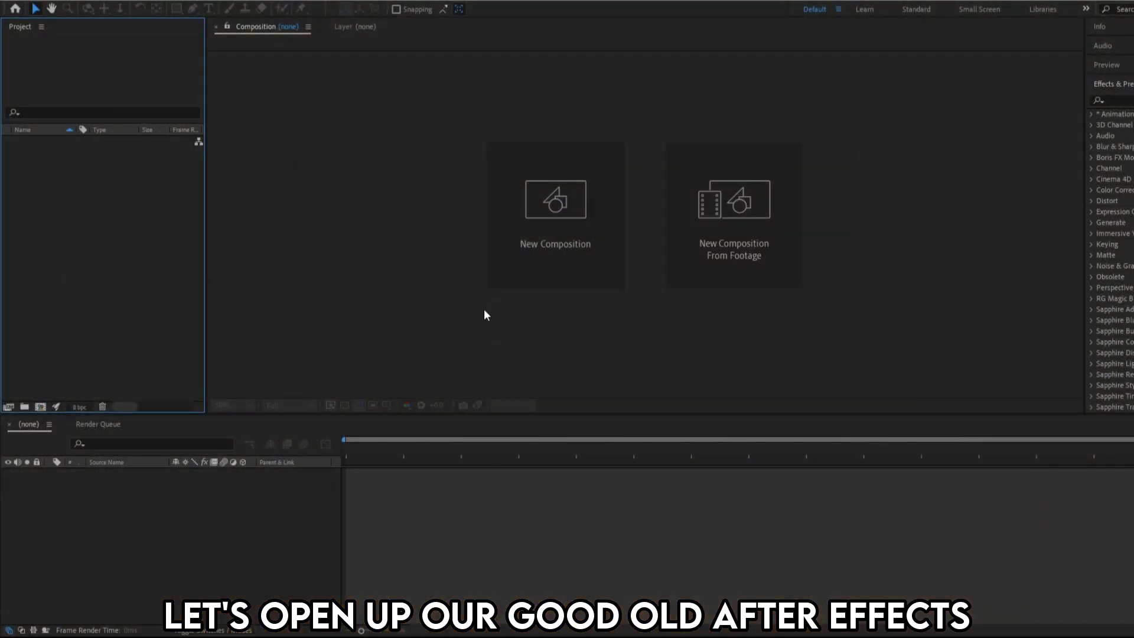
# Step: Create a composition named Parallax Effect at 1920 x 1080 px and 60 fps with a duration of 30 seconds
pyautogui.click(555, 212)
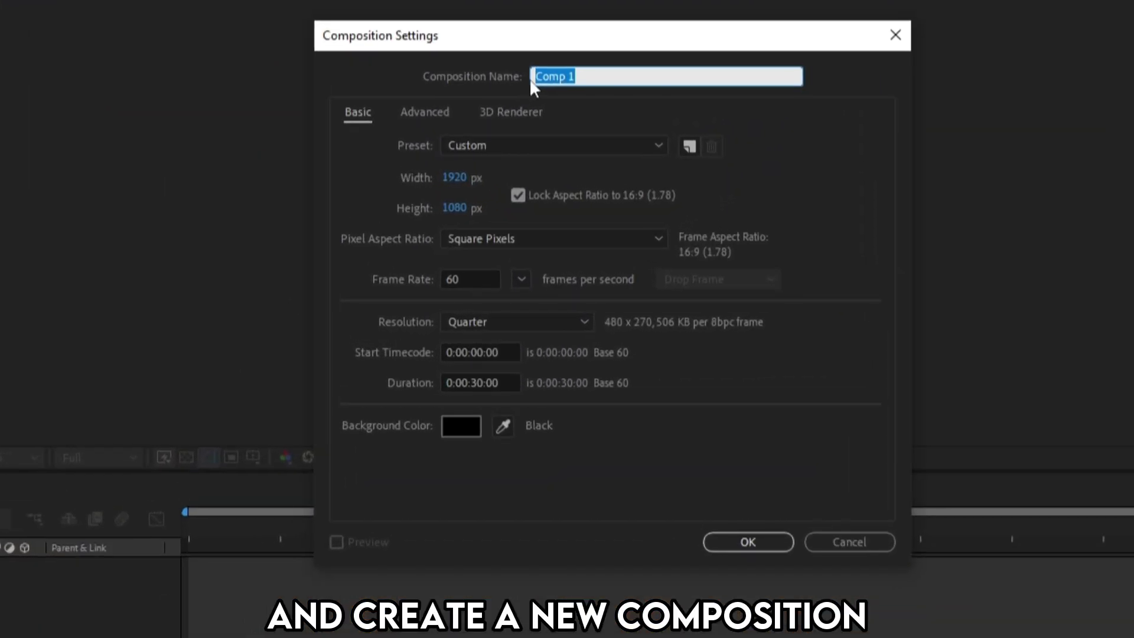
pyautogui.write('Parallax Effect')
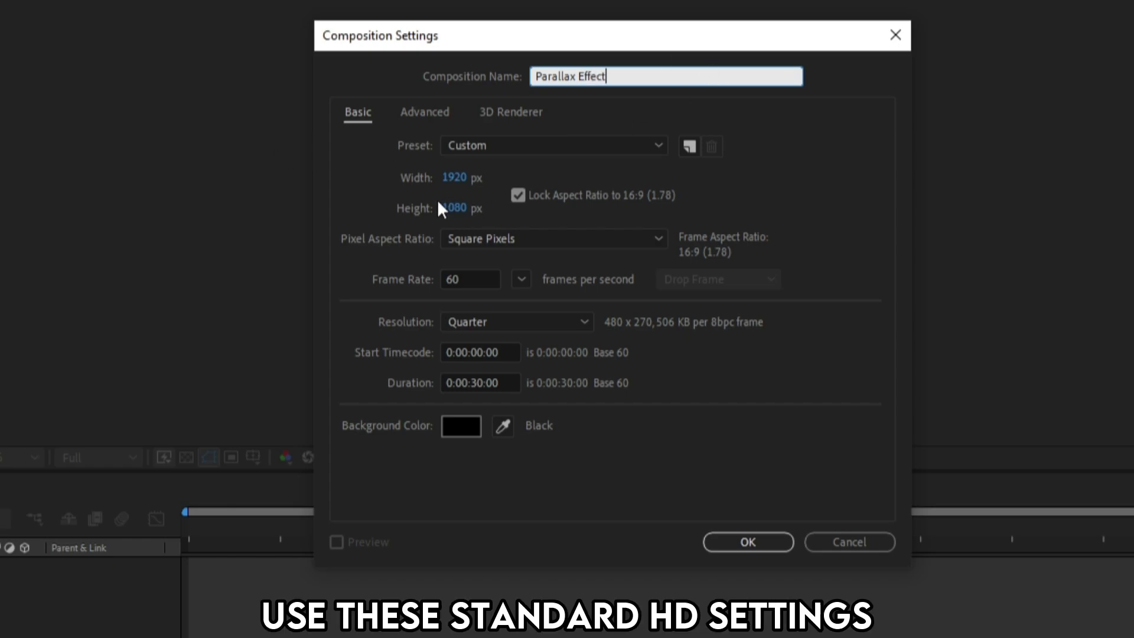
pyautogui.click(386, 178)
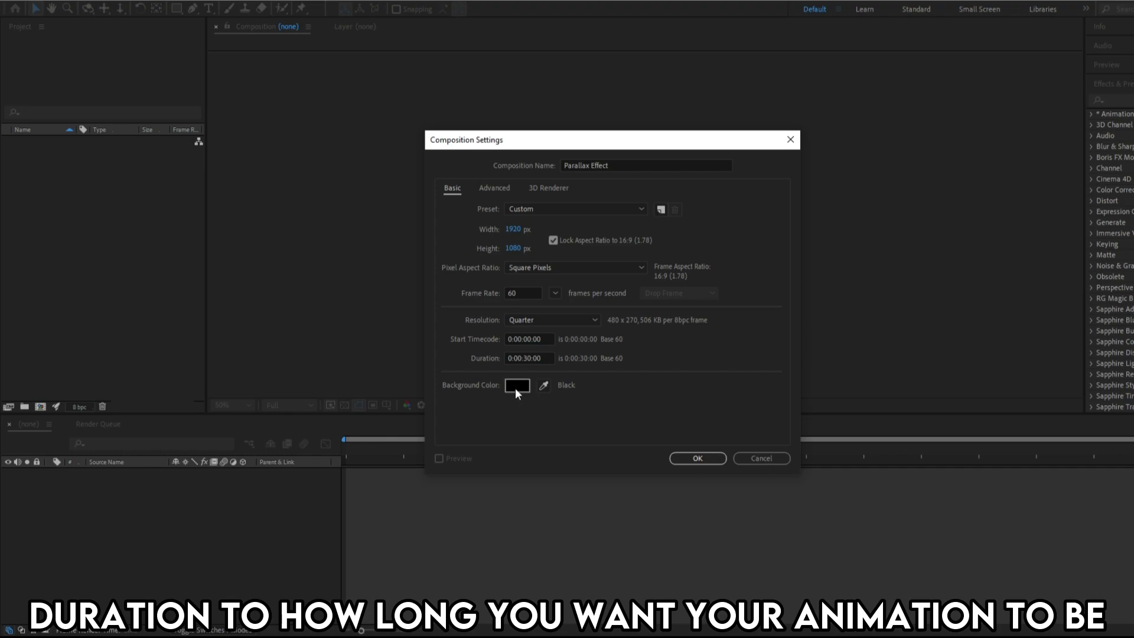
pyautogui.click(696, 459)
# Step: Import the files Bg.jpg, Luffy.png and Naruto.png into the project
pyautogui.rightClick(71, 245)
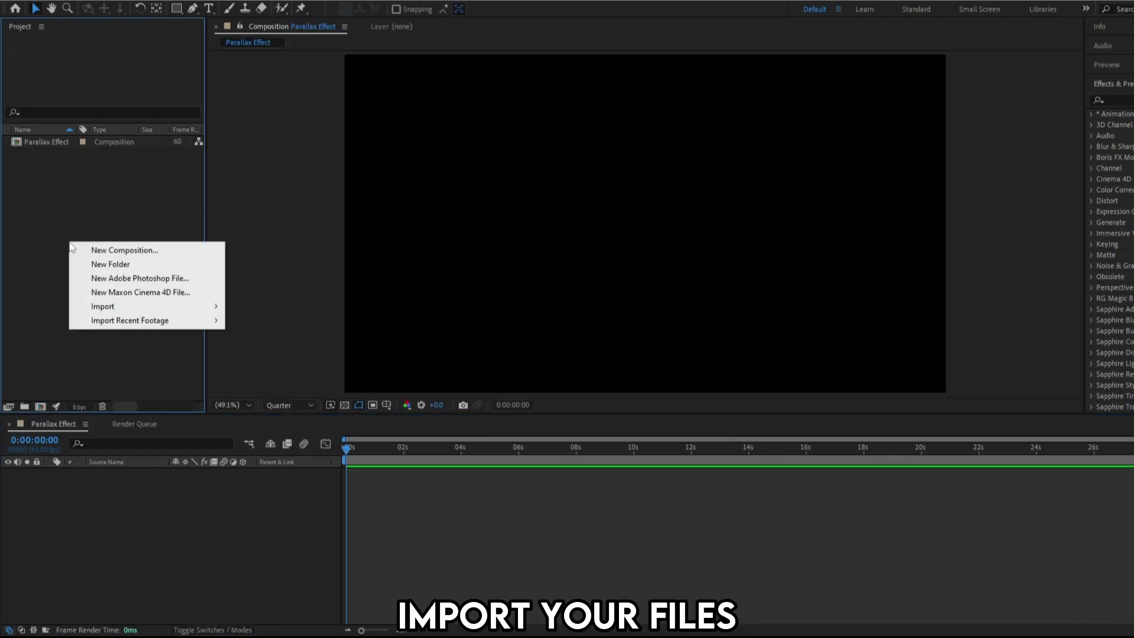
pyautogui.moveTo(134, 313)
pyautogui.click(252, 306)
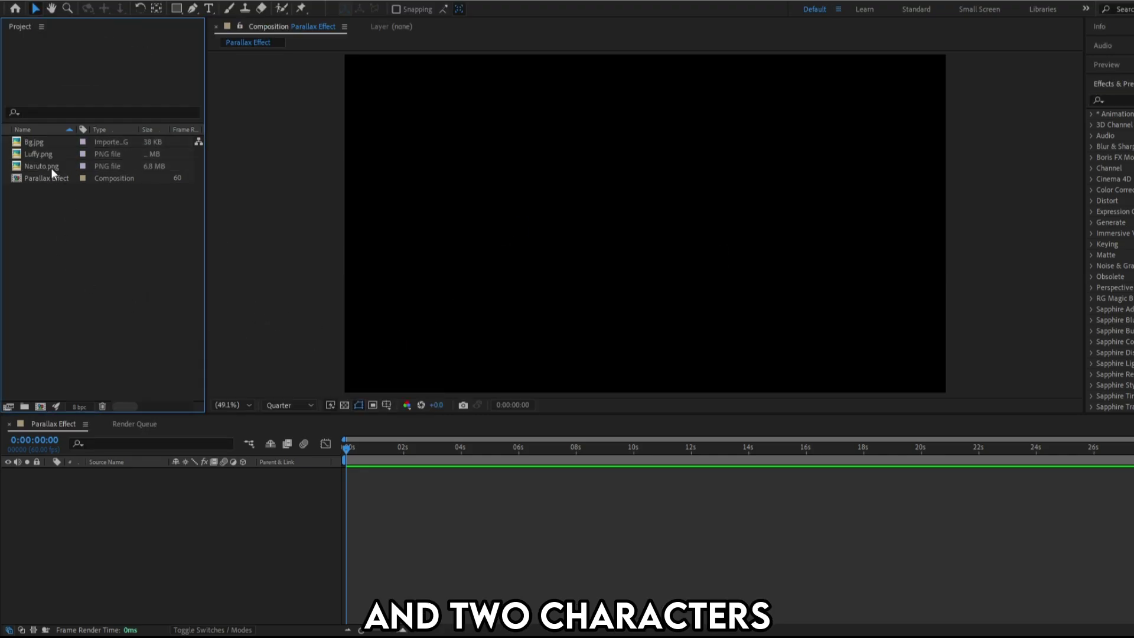
# Step: Add Bg.jpg to the Parallax Effect timeline and scale it up to 320% so it fills the frame
pyautogui.click(35, 143)
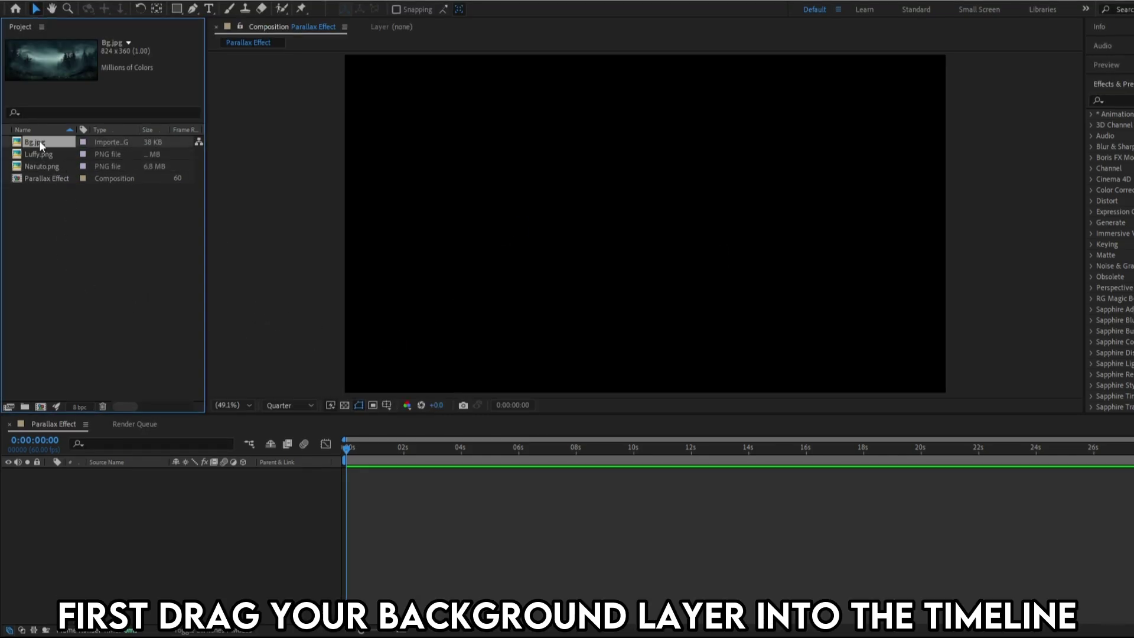
pyautogui.moveTo(40, 142); pyautogui.dragTo(70, 508)
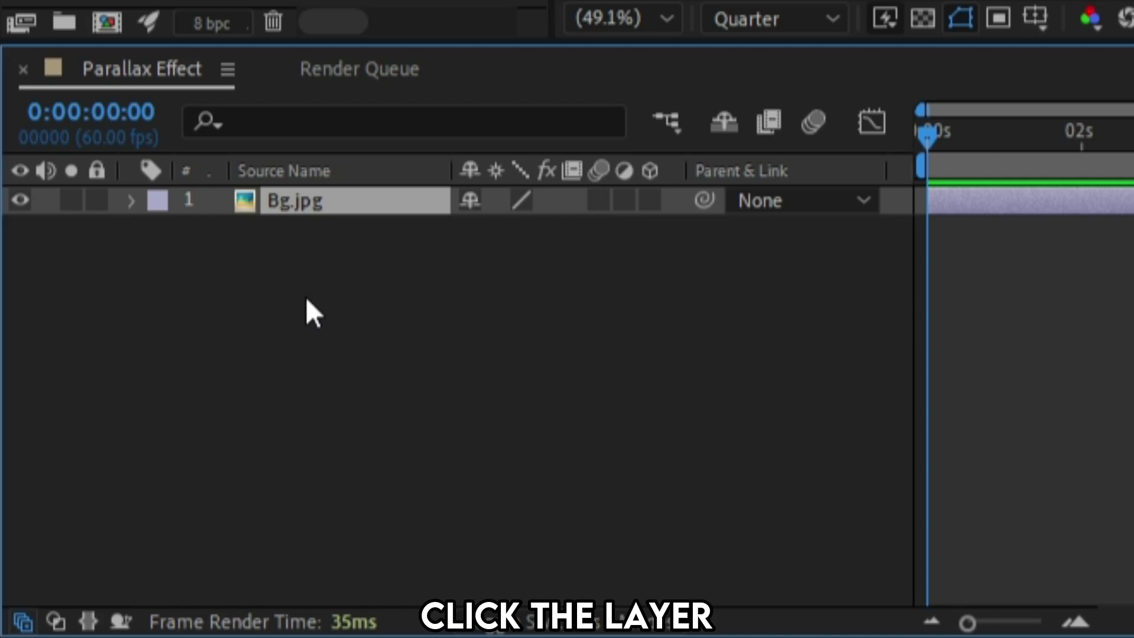
pyautogui.press('s')
pyautogui.moveTo(518, 242); pyautogui.dragTo(866, 223)
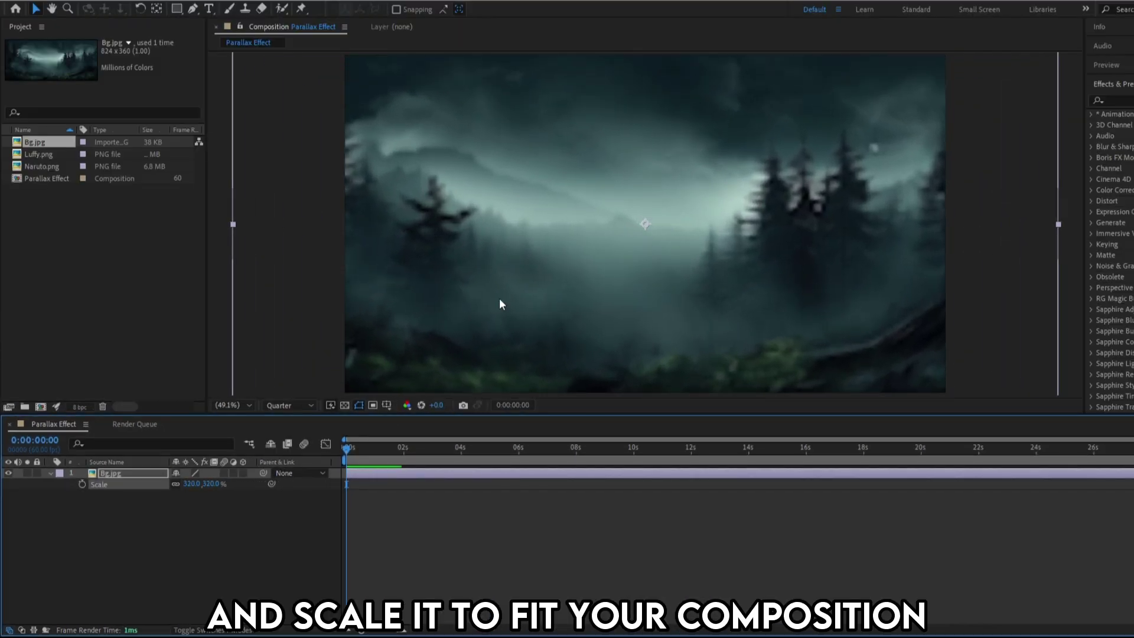
# Step: Examine the background's ground, trees and mountains, shifting the enlarged image sideways to judge how each depth should move
pyautogui.scroll(-2, 512, 286)
pyautogui.moveTo(754, 261); pyautogui.dragTo(727, 268)
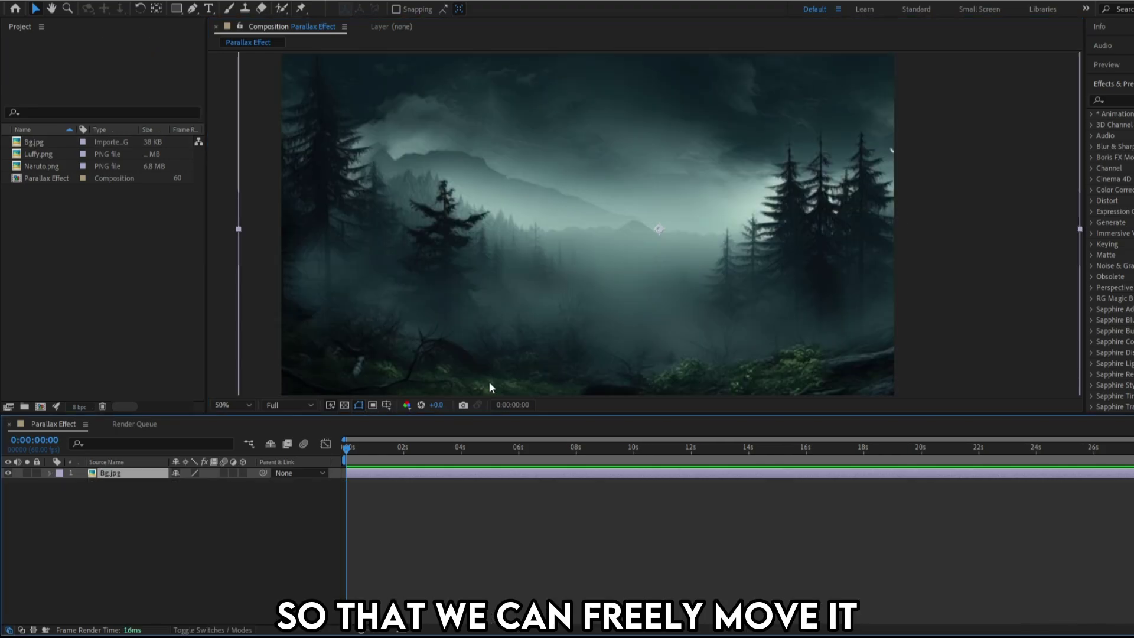
pyautogui.press(',')
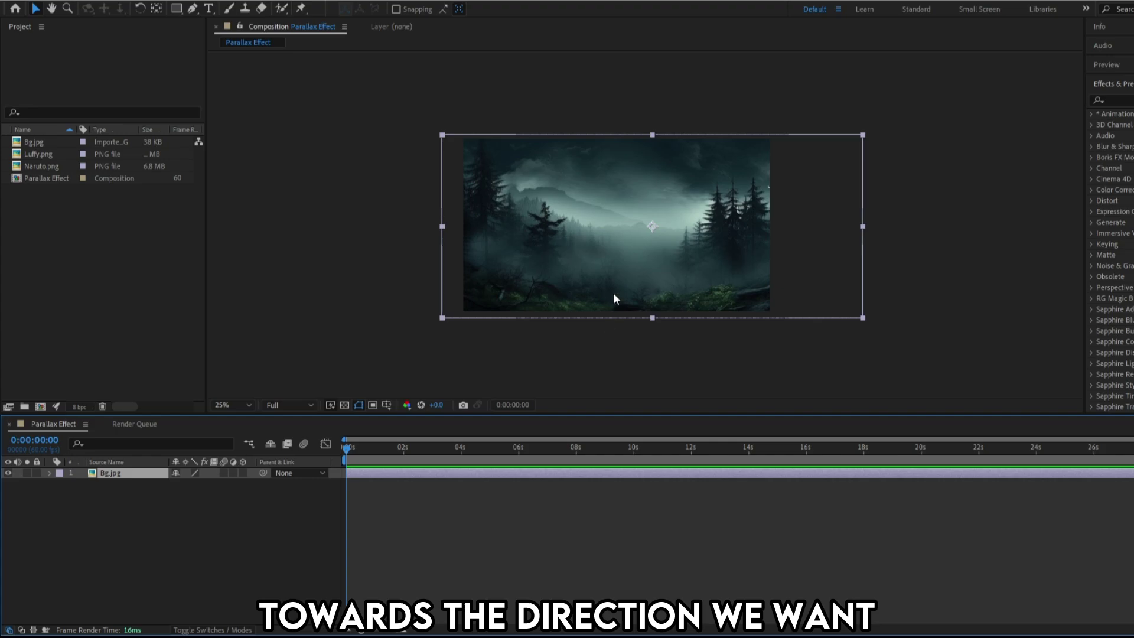
pyautogui.moveTo(614, 298); pyautogui.dragTo(614, 291)
pyautogui.press('.')
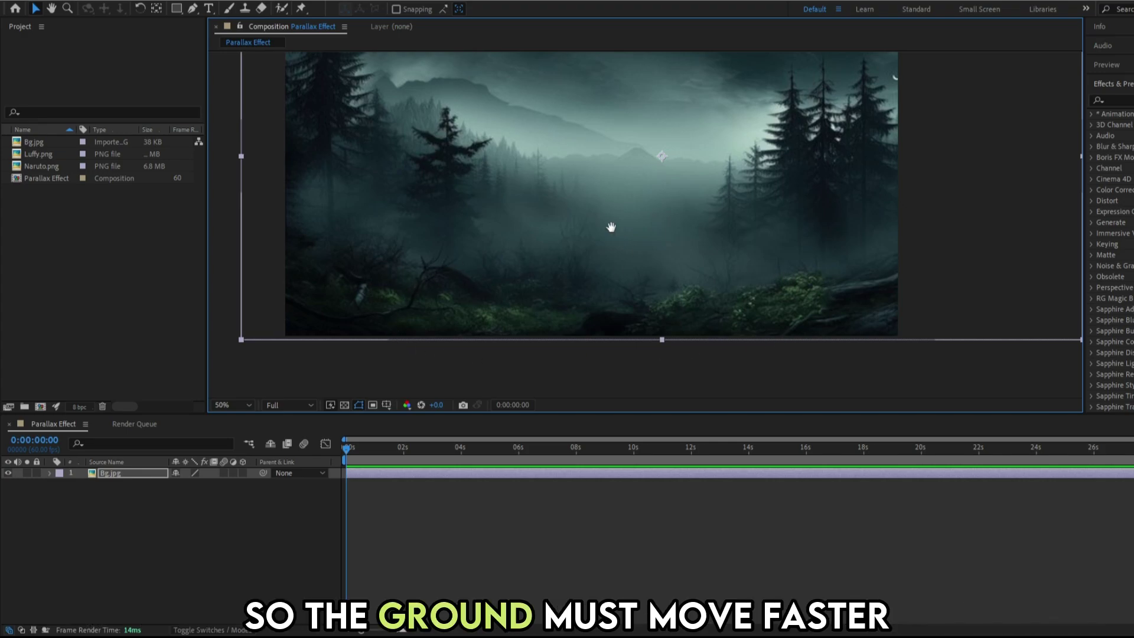
pyautogui.moveTo(611, 227); pyautogui.dragTo(612, 273)
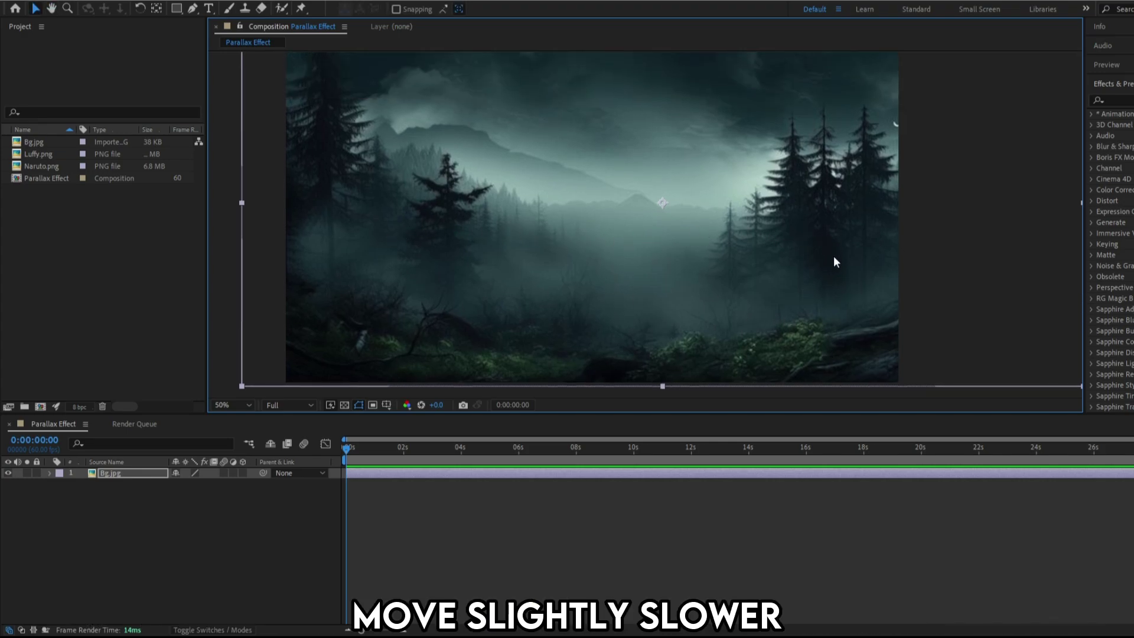
pyautogui.scroll(3, 549, 296)
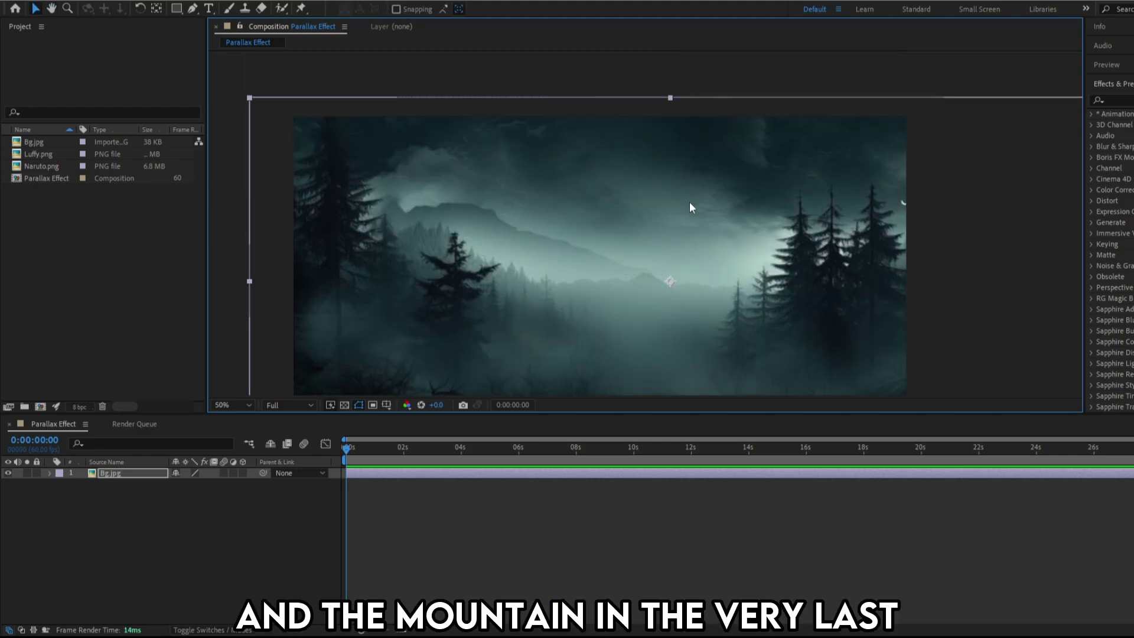
pyautogui.scroll(-2, 634, 230)
pyautogui.moveTo(633, 277); pyautogui.dragTo(583, 198)
pyautogui.scroll(2, 604, 289)
pyautogui.press('space')
pyautogui.press('v')
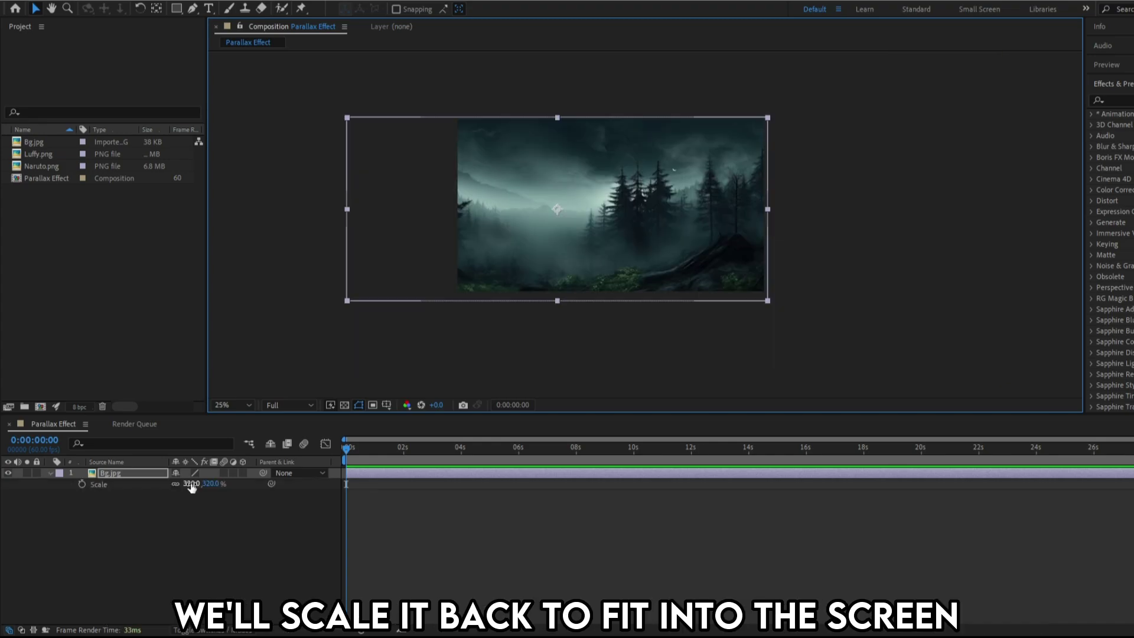
# Step: Move the background layer back towards the frame's centre and reduce its scale to 230%
pyautogui.moveTo(191, 483); pyautogui.dragTo(159, 488)
pyautogui.moveTo(472, 207); pyautogui.dragTo(543, 204)
pyautogui.scroll(1, 506, 258)
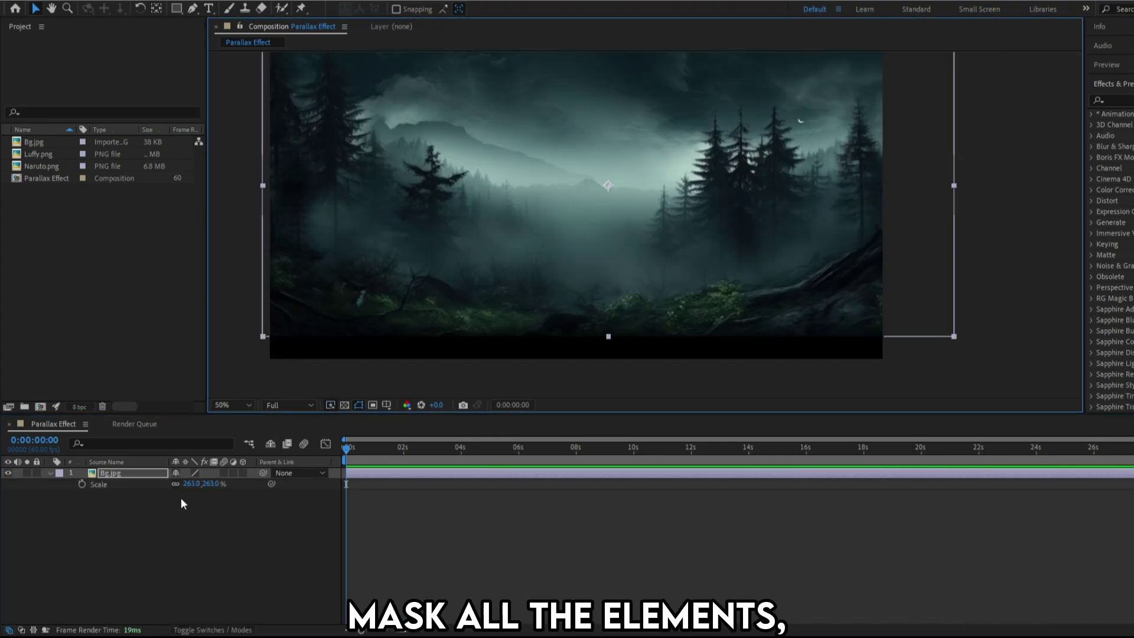
pyautogui.click(190, 483)
pyautogui.write('250')
pyautogui.press('Return')
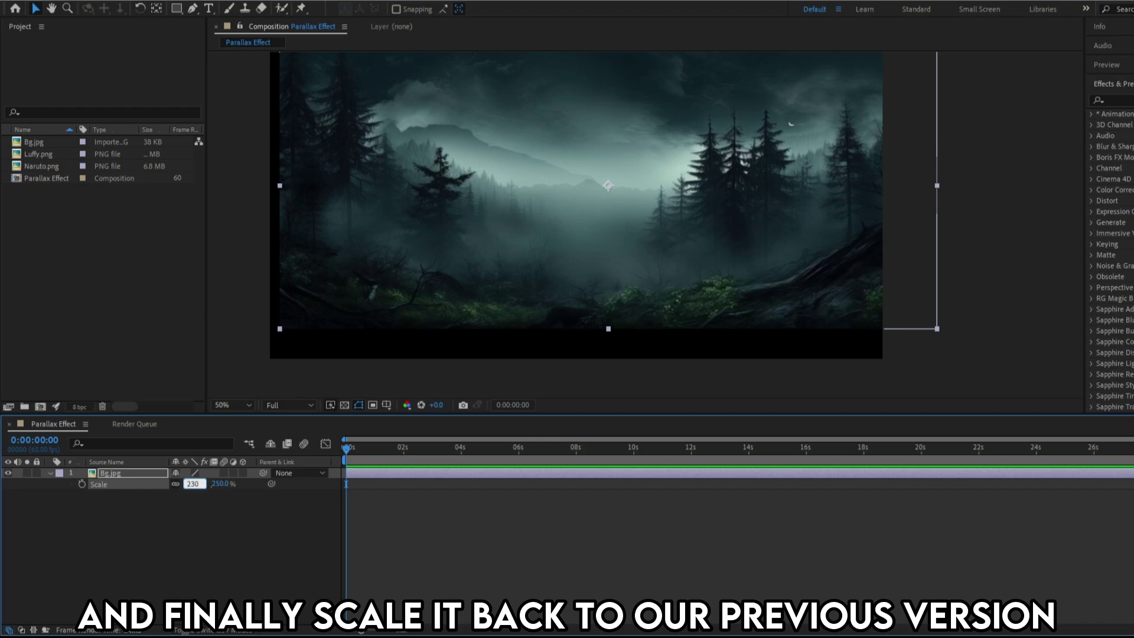
pyautogui.click(197, 485)
pyautogui.write('230')
pyautogui.press('Return')
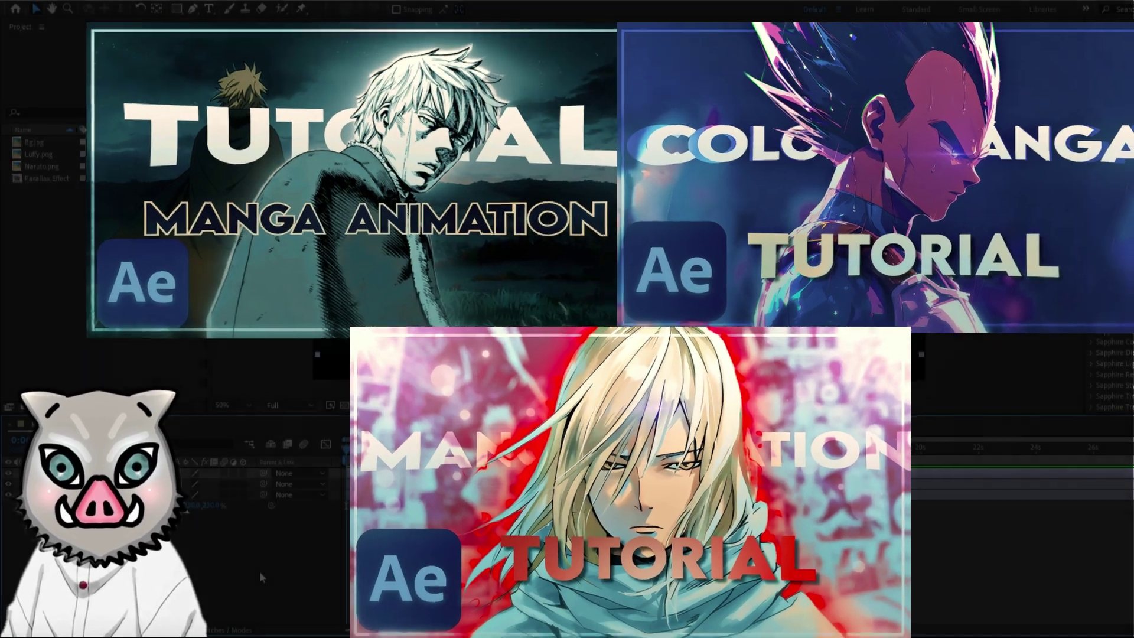
# Step: Duplicate the Bg.jpg layer five times and name the copies BG ground, BG trees, BG hills, BG farther hills and BG sky
pyautogui.hotkey('ctrl', 'd')
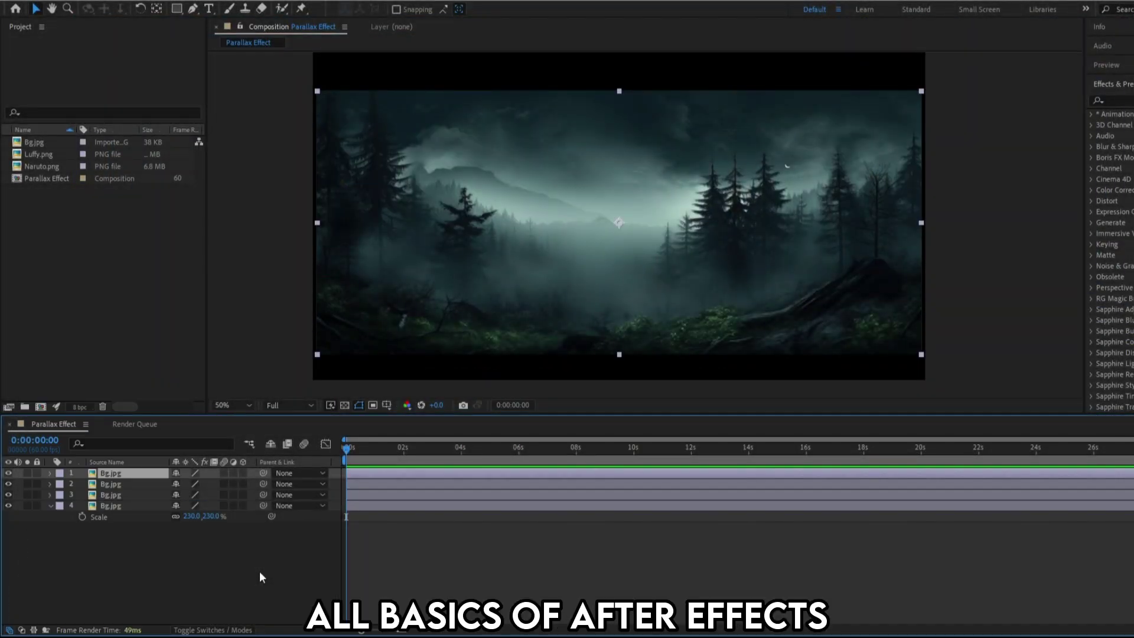
pyautogui.hotkey('ctrl', 'd')
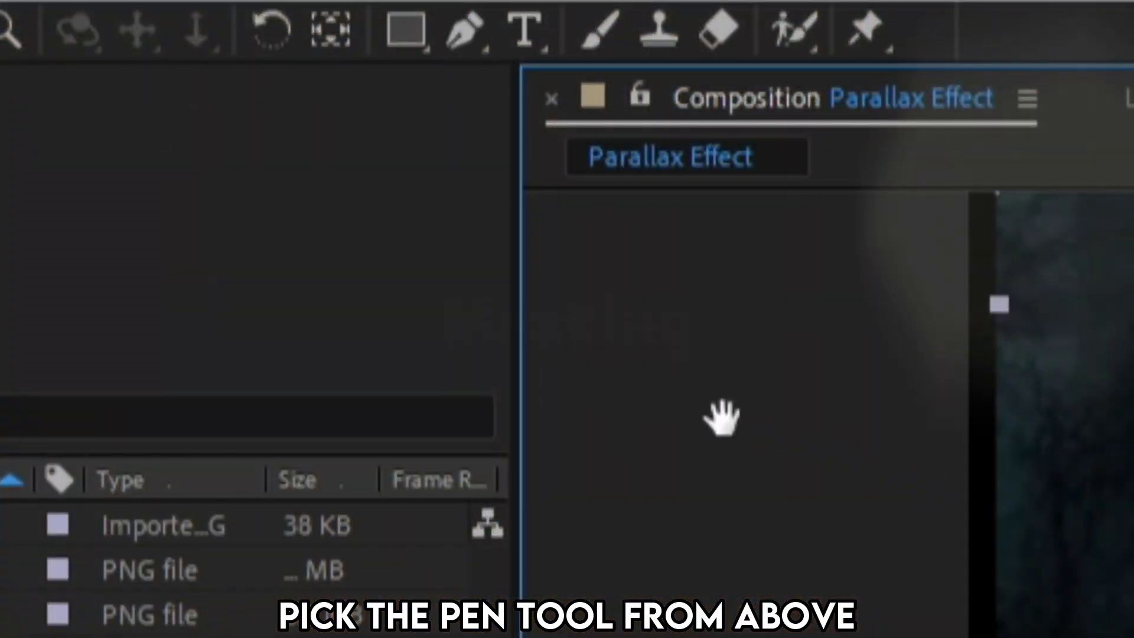
# Step: Start a Pen tool mask on the BG ground layer from the image's right edge across the mound's crest to the small stump
pyautogui.press('g')
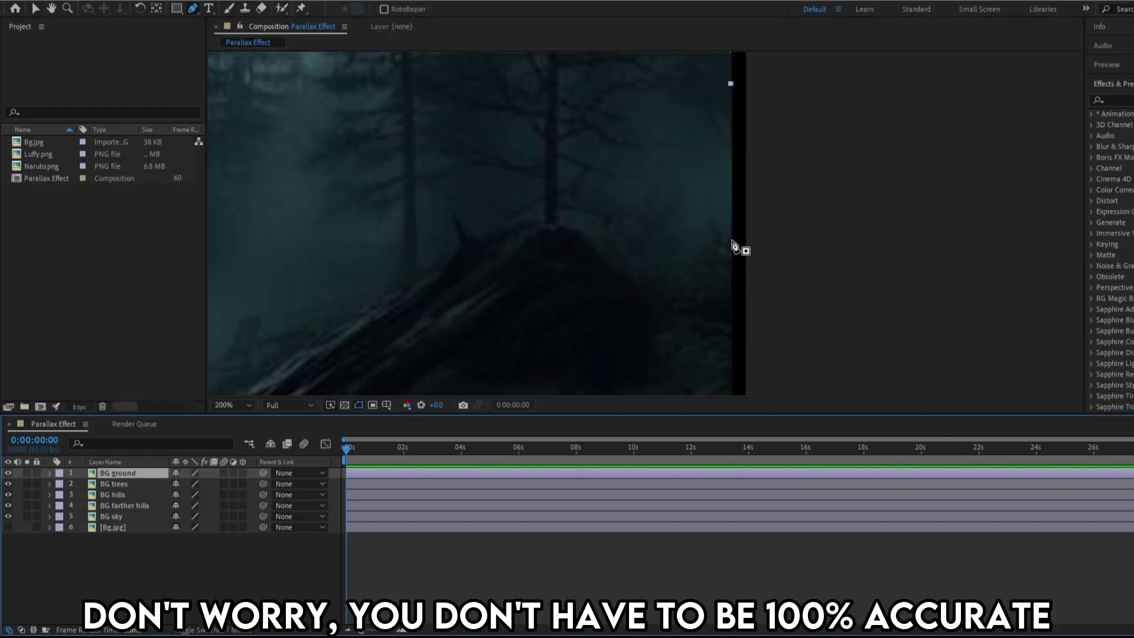
pyautogui.click(731, 240)
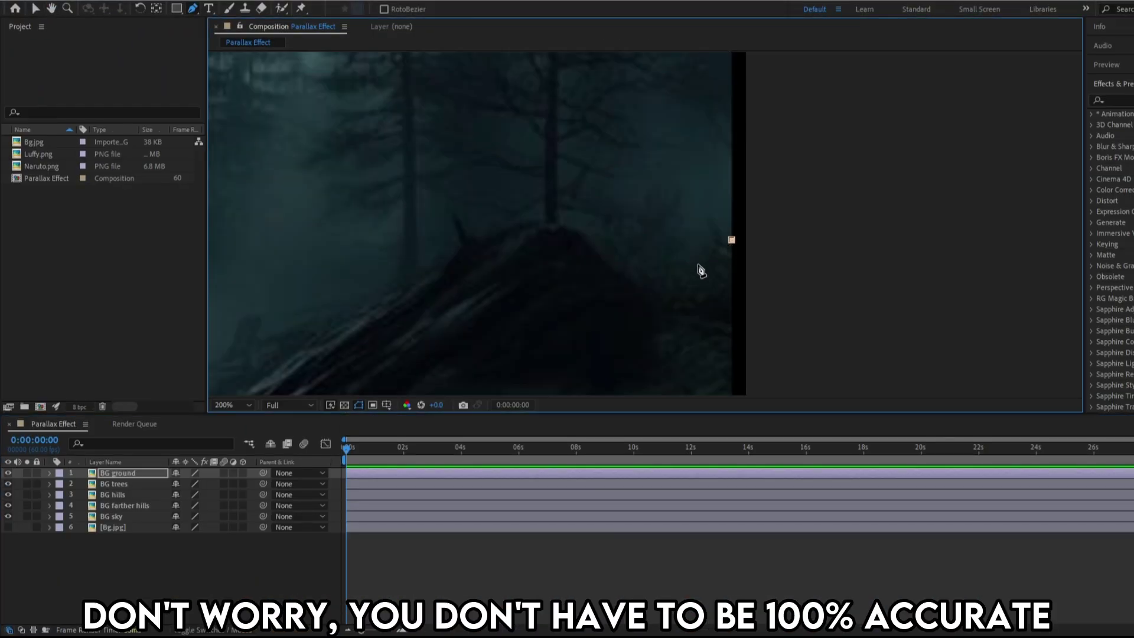
pyautogui.click(584, 232)
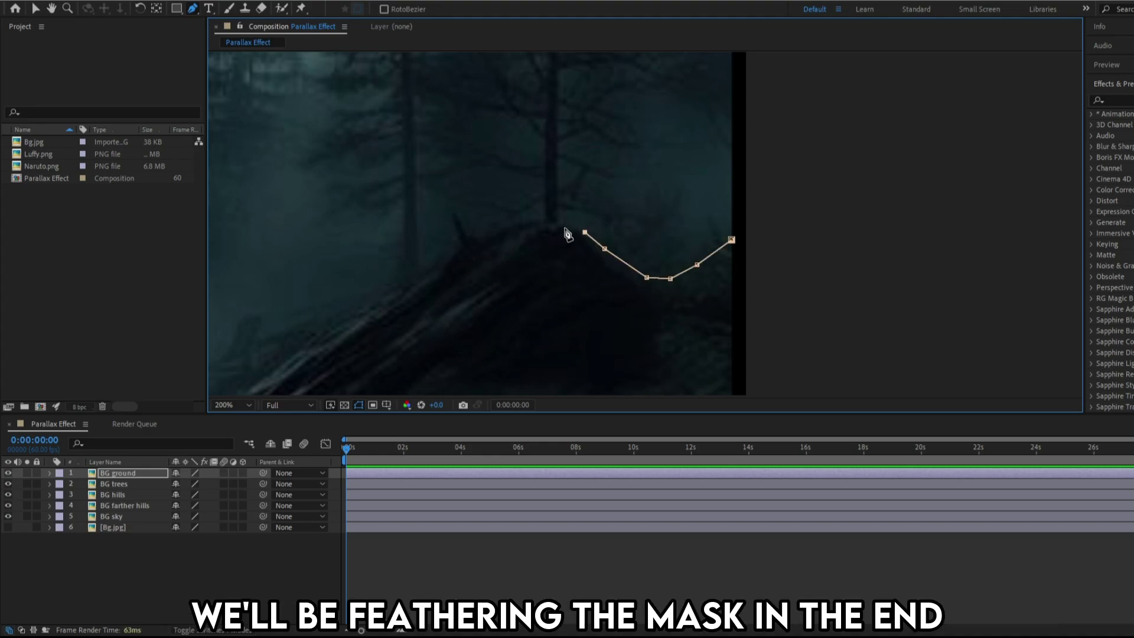
pyautogui.click(500, 233)
pyautogui.click(462, 222)
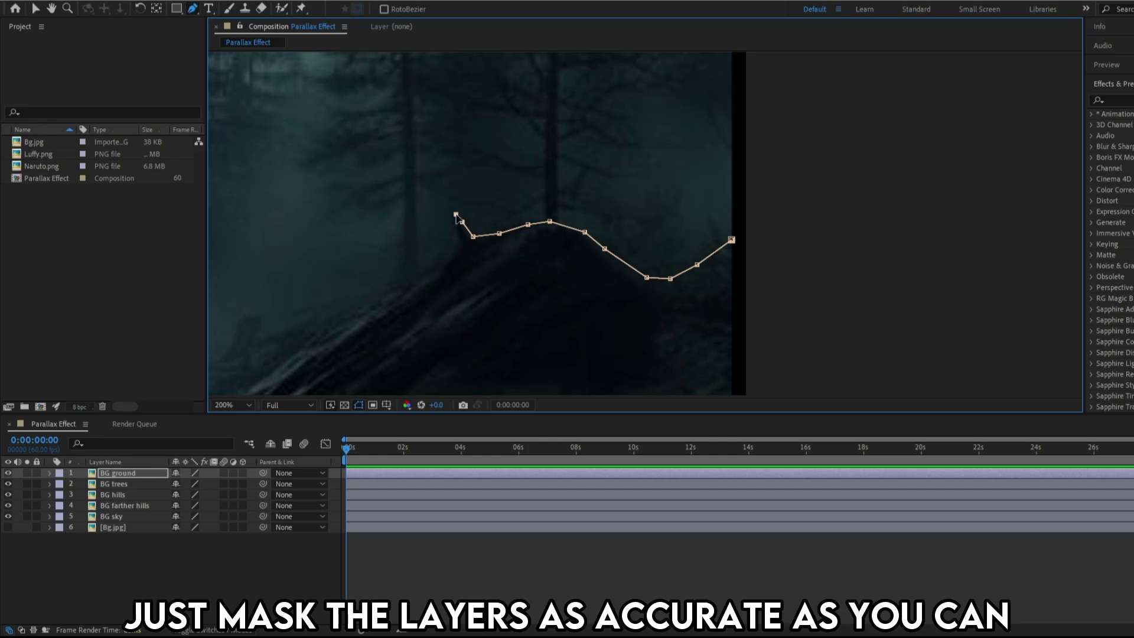
pyautogui.press('Escape')
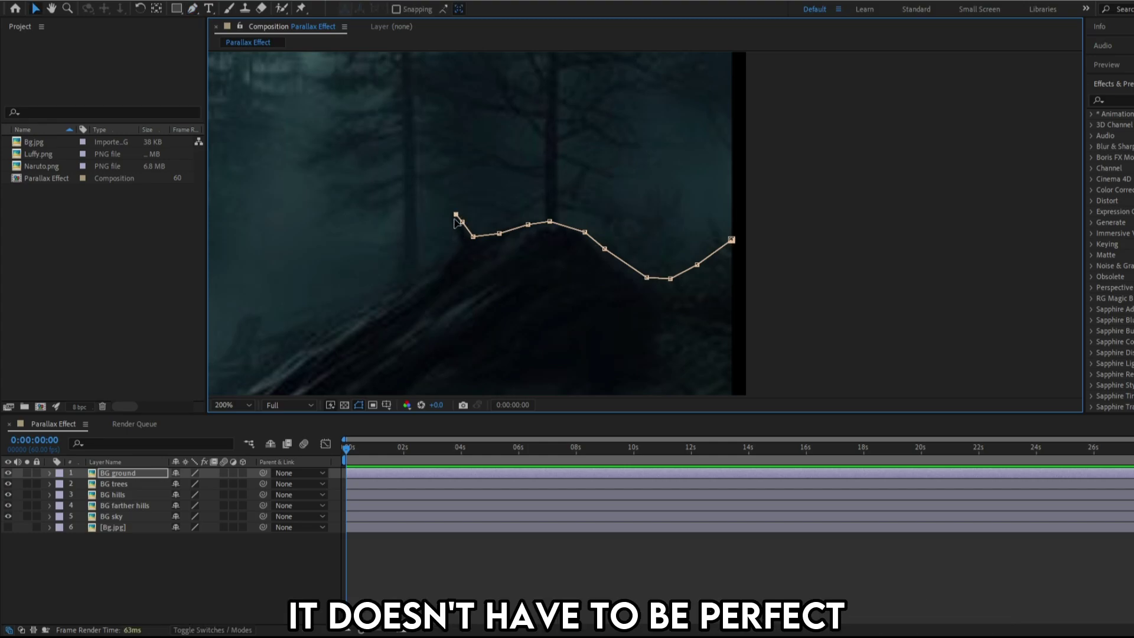
# Step: Continue the BG ground mask around the stump and down the left slope of the mound
pyautogui.click(192, 8)
pyautogui.click(457, 235)
pyautogui.click(460, 249)
pyautogui.click(432, 270)
pyautogui.click(399, 290)
pyautogui.click(356, 307)
pyautogui.click(315, 322)
# Step: Extend the BG ground mask along the fallen log's upper edge and over the green bushes beside it
pyautogui.moveTo(266, 336); pyautogui.dragTo(649, 196)
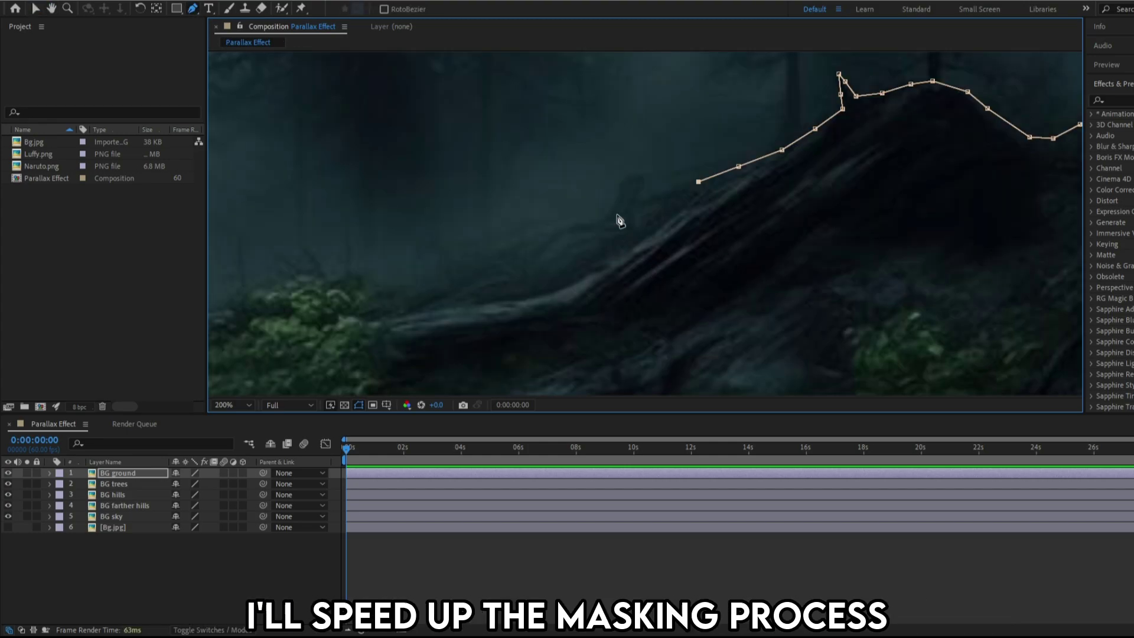
pyautogui.click(566, 230)
pyautogui.click(515, 243)
pyautogui.click(472, 263)
pyautogui.click(417, 278)
pyautogui.click(381, 280)
pyautogui.click(326, 272)
# Step: Trace the BG ground mask up and around the tall hazy shrub near the middle of the scene
pyautogui.moveTo(382, 281); pyautogui.dragTo(879, 250)
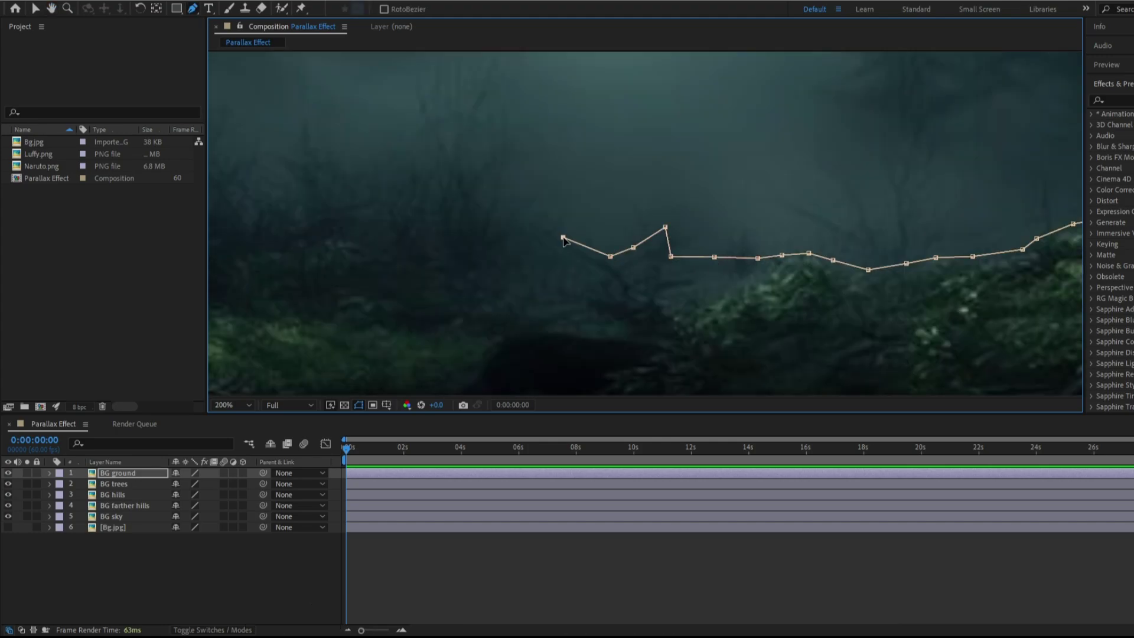
pyautogui.click(504, 210)
pyautogui.click(512, 169)
pyautogui.click(512, 126)
pyautogui.click(509, 87)
pyautogui.moveTo(508, 89); pyautogui.dragTo(680, 256)
pyautogui.click(635, 248)
pyautogui.click(608, 267)
pyautogui.click(583, 304)
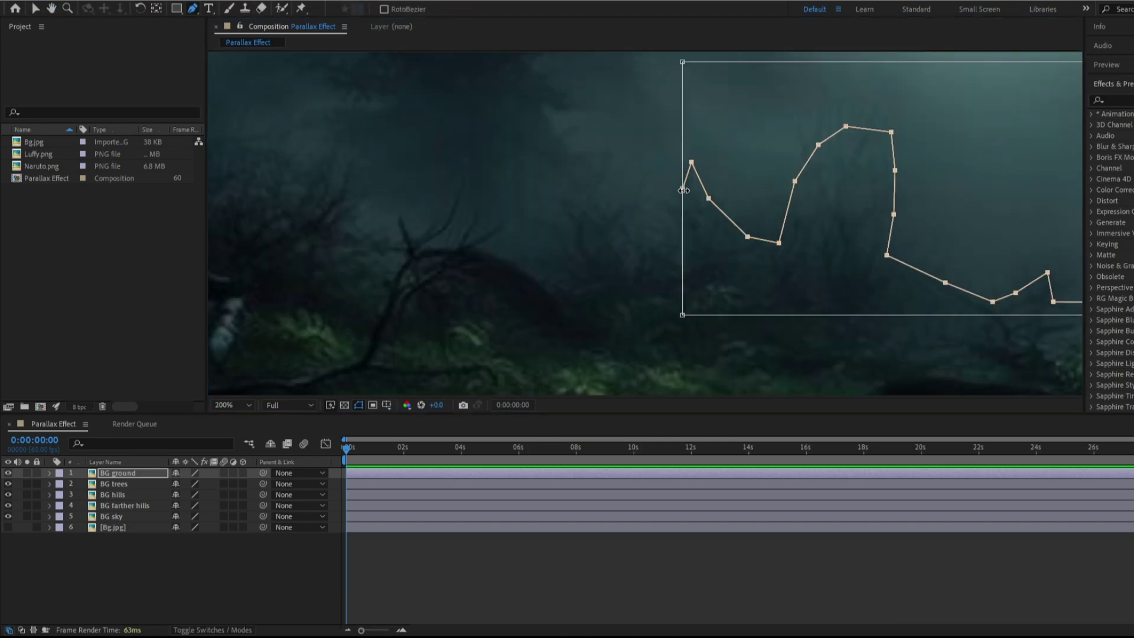
# Step: Continue the BG ground mask left over the low undergrowth and along the top of the arched bare branch
pyautogui.click(682, 190)
pyautogui.click(680, 201)
pyautogui.click(679, 222)
pyautogui.click(645, 206)
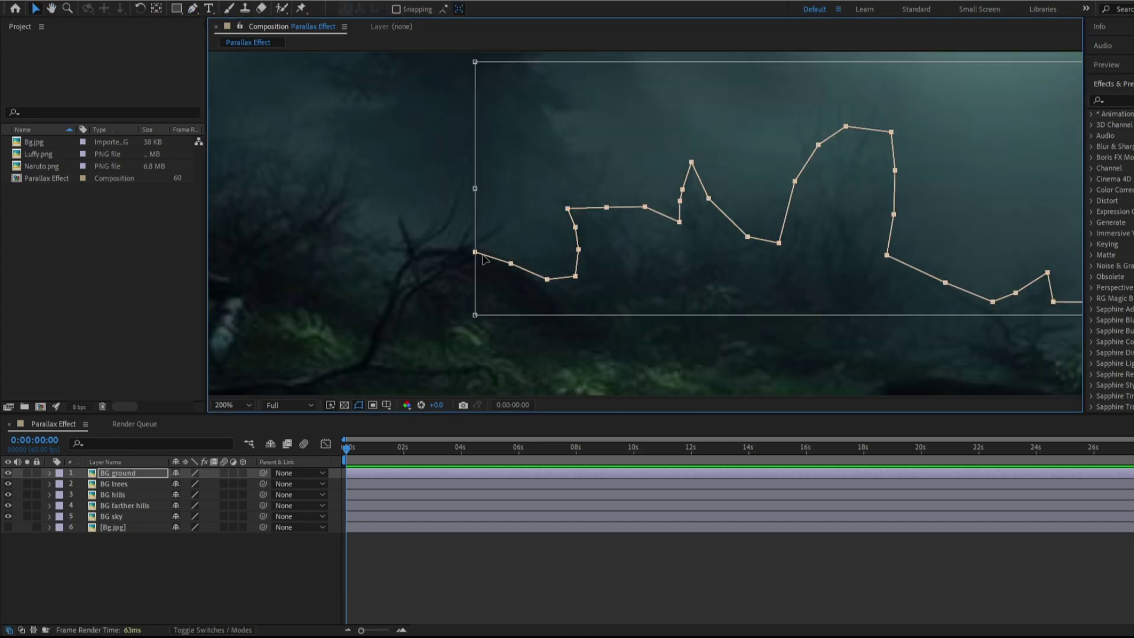
pyautogui.press('g')
pyautogui.moveTo(404, 232); pyautogui.dragTo(372, 222)
# Step: Carry the BG ground mask over the dark bushes on the left and out to the image's left edge
pyautogui.moveTo(310, 238); pyautogui.dragTo(642, 264)
pyautogui.click(630, 179)
pyautogui.moveTo(546, 187); pyautogui.dragTo(613, 307)
pyautogui.click(607, 270)
pyautogui.click(512, 305)
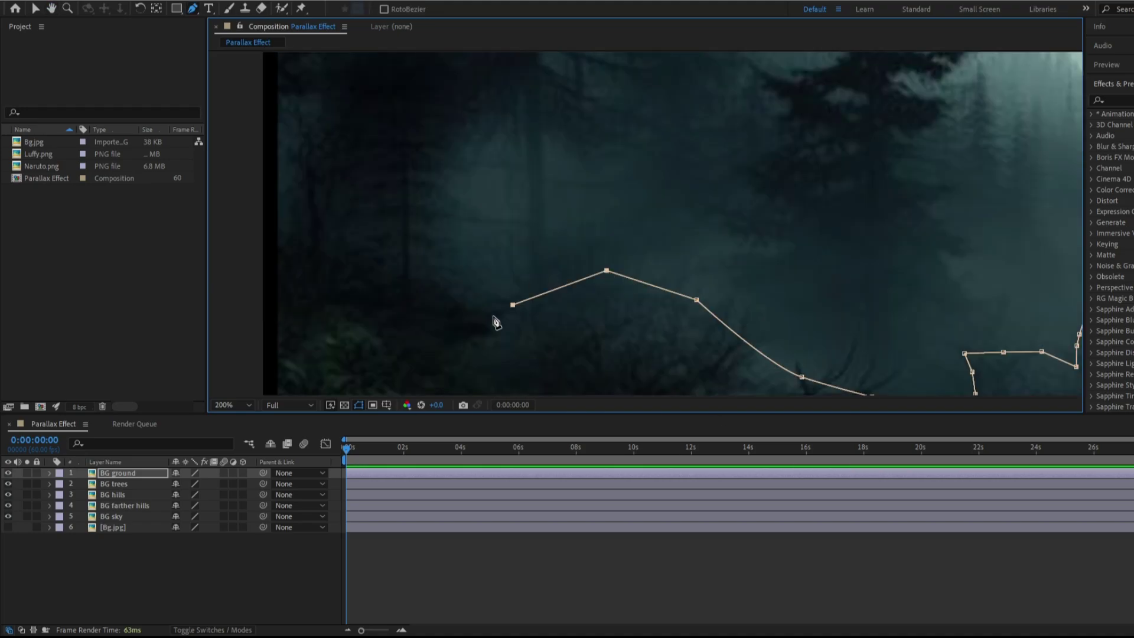
pyautogui.click(485, 308)
pyautogui.click(409, 276)
pyautogui.click(321, 243)
pyautogui.click(278, 225)
# Step: Finish the BG ground mask outline around the ground area and deselect the layer
pyautogui.moveTo(336, 145); pyautogui.dragTo(346, 114)
pyautogui.scroll(-2, 718, 268)
pyautogui.click(821, 258)
pyautogui.click(143, 561)
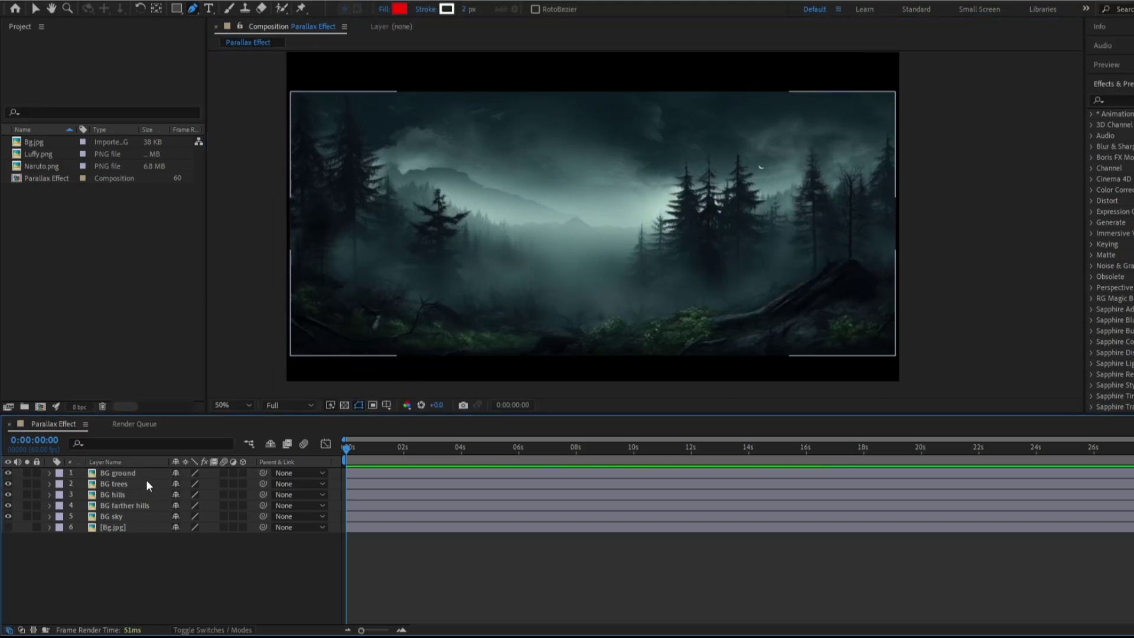
pyautogui.click(143, 474)
pyautogui.doubleClick(143, 484)
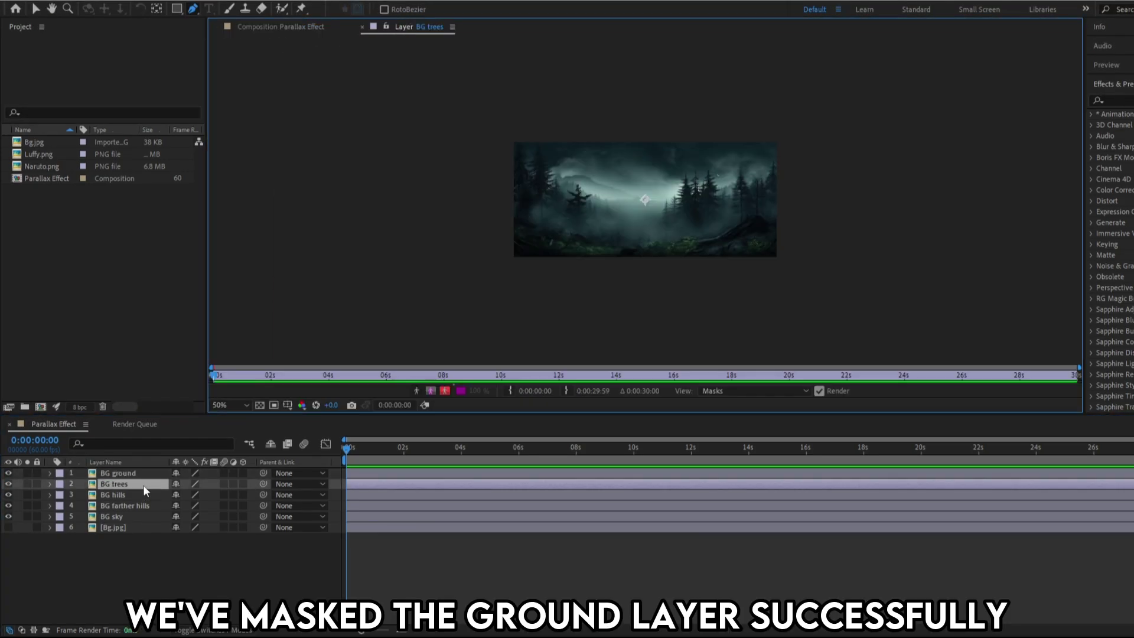
pyautogui.click(362, 27)
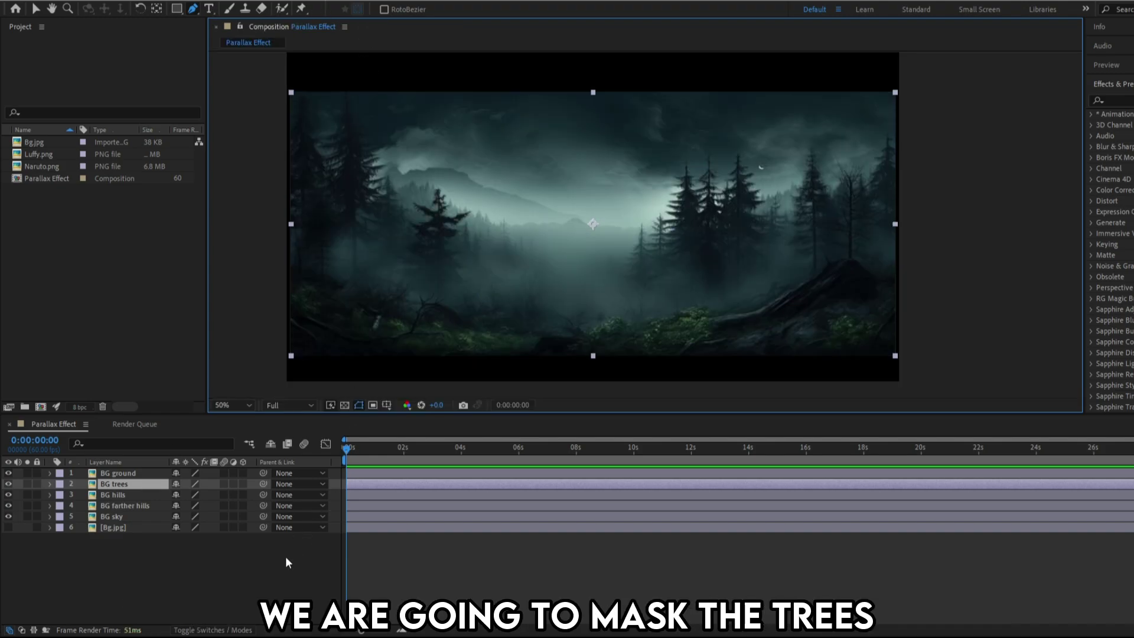
# Step: Start a mask on BG trees at the base of the bare tree on the mound and trace its lower right branches
pyautogui.click(285, 558)
pyautogui.click(133, 481)
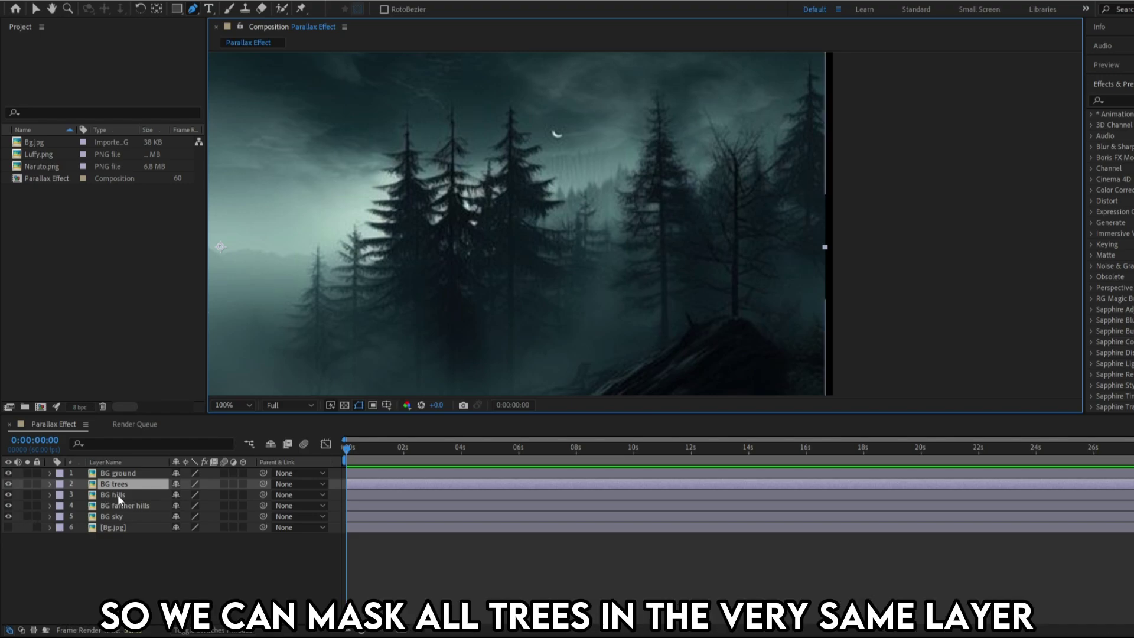
pyautogui.scroll(1, 627, 258)
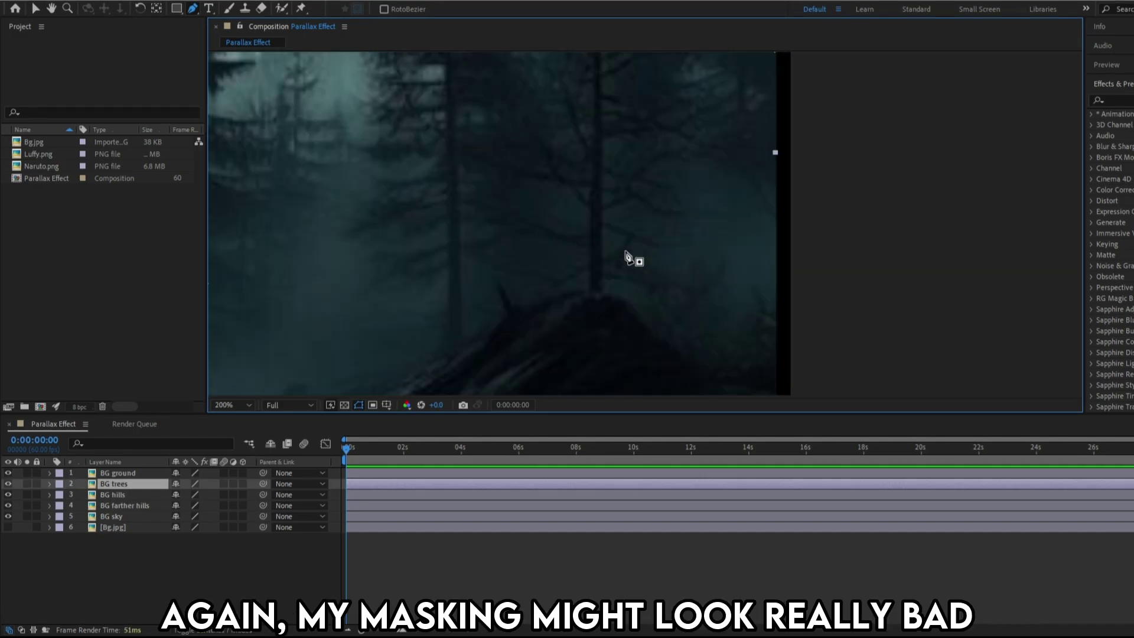
pyautogui.click(605, 290)
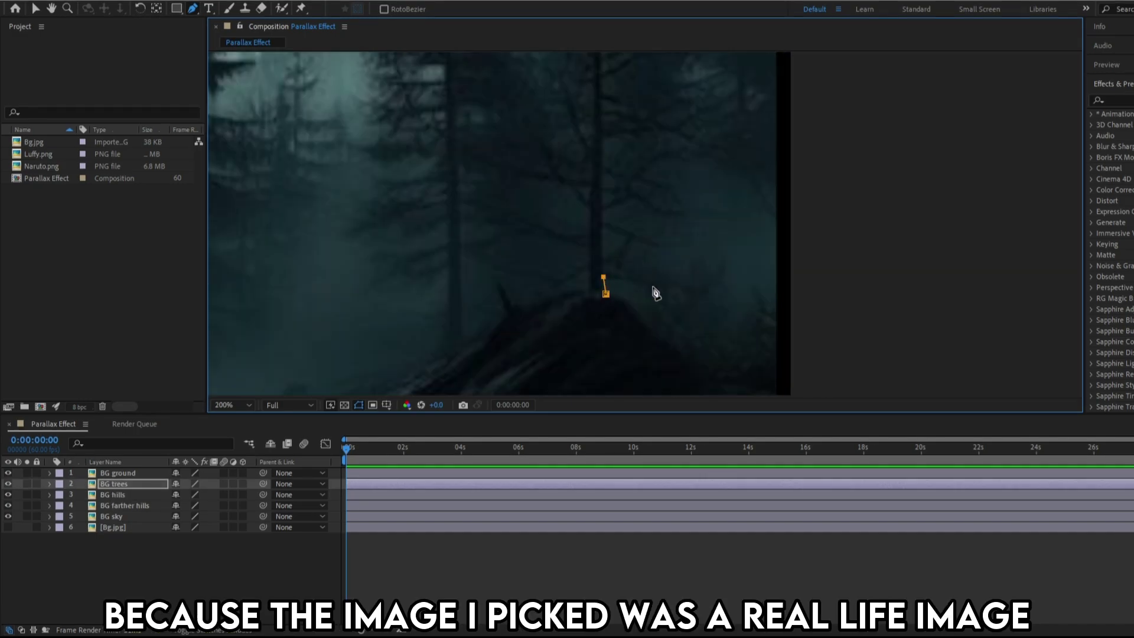
pyautogui.click(625, 254)
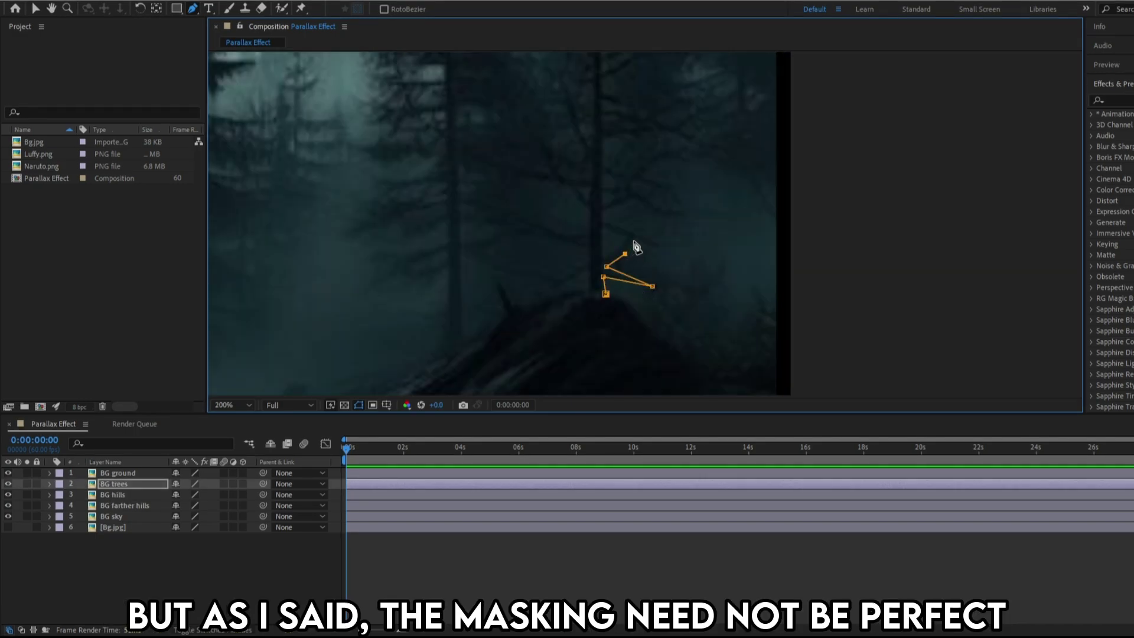
pyautogui.moveTo(671, 215); pyautogui.dragTo(700, 312)
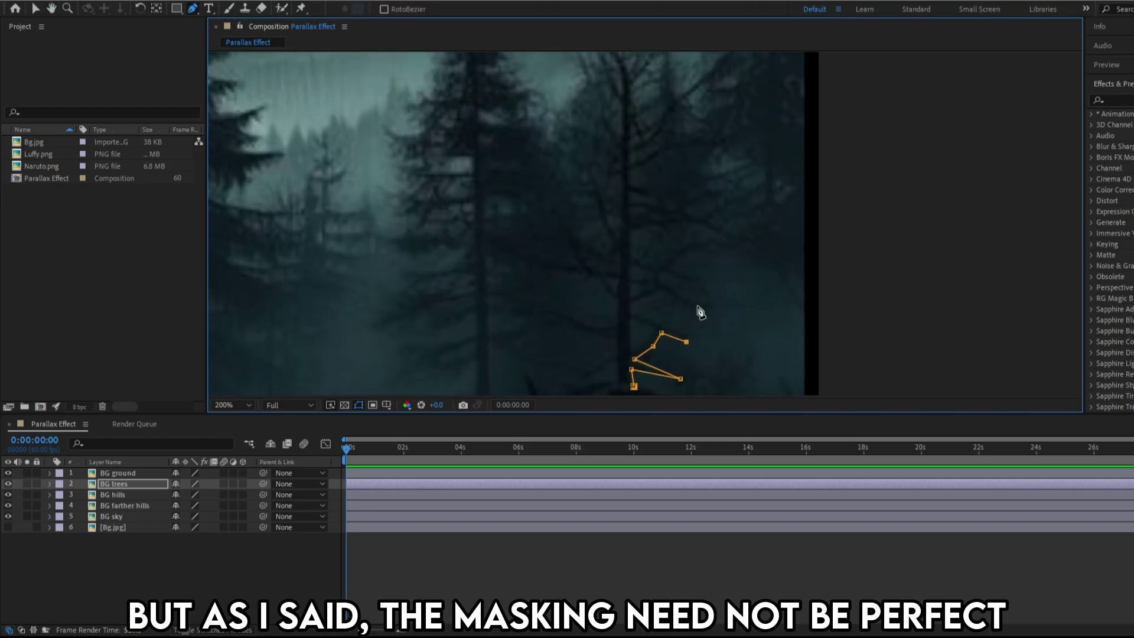
pyautogui.click(636, 316)
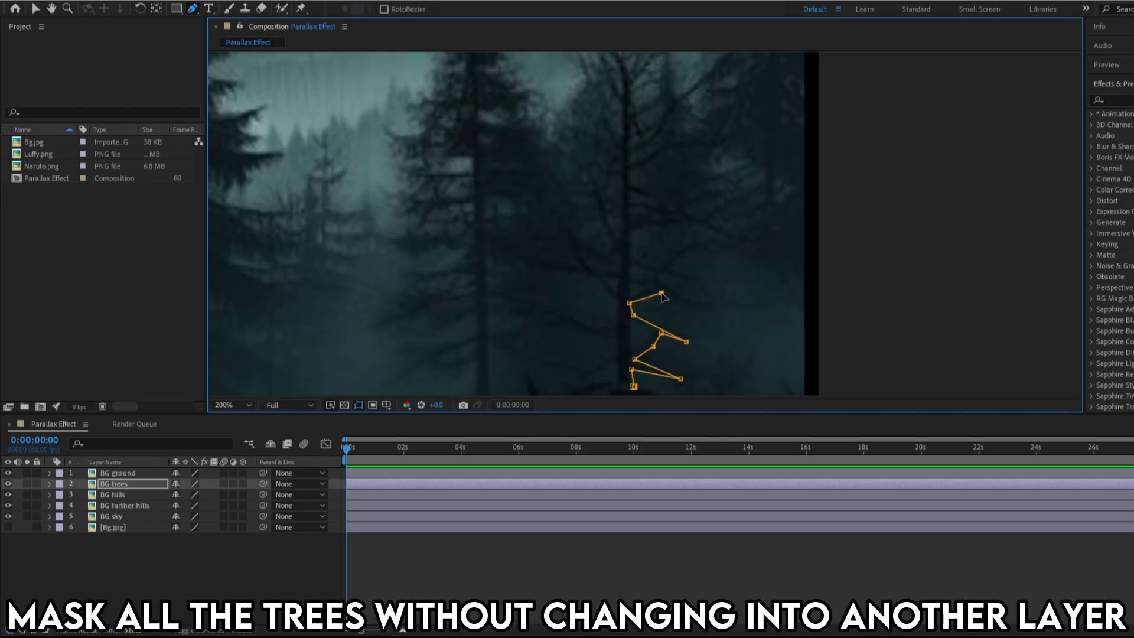
pyautogui.click(696, 279)
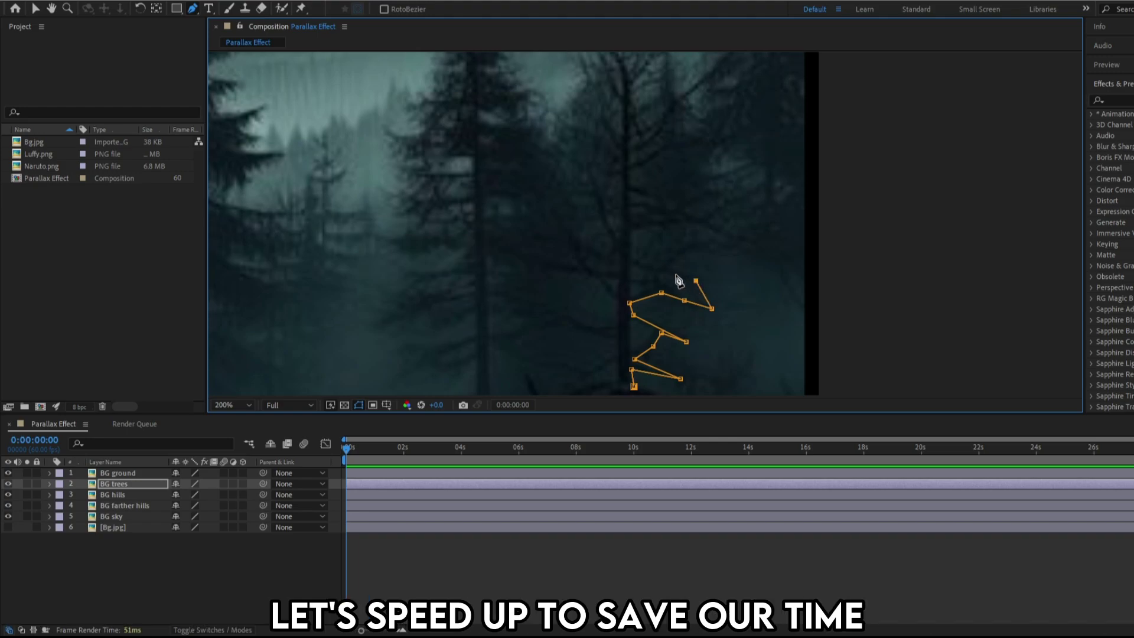
# Step: Continue the bare tree mask up the right side around its middle branches
pyautogui.click(689, 224)
pyautogui.moveTo(679, 212); pyautogui.dragTo(668, 301)
pyautogui.click(651, 287)
pyautogui.click(621, 277)
pyautogui.click(621, 261)
pyautogui.click(646, 248)
pyautogui.click(677, 238)
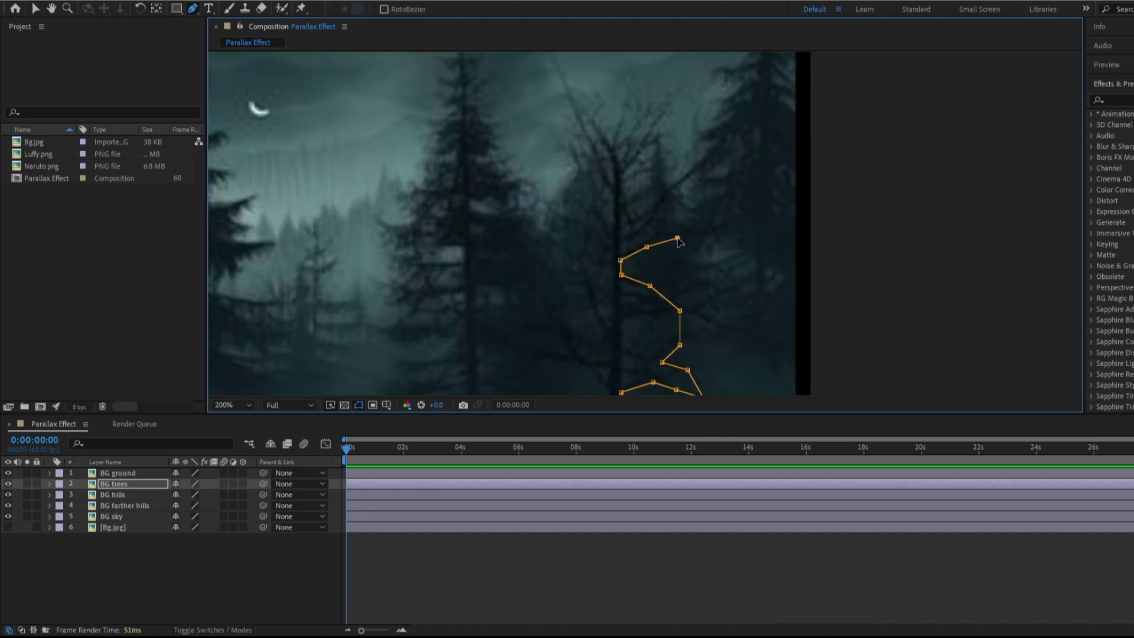
# Step: Trace the bare tree mask around the upper right branches and up to the right side of the crown
pyautogui.scroll(1, 700, 235)
pyautogui.click(656, 218)
pyautogui.click(607, 239)
pyautogui.click(601, 205)
pyautogui.moveTo(614, 166); pyautogui.dragTo(633, 291)
pyautogui.click(648, 291)
pyautogui.click(630, 232)
pyautogui.click(611, 181)
pyautogui.click(653, 107)
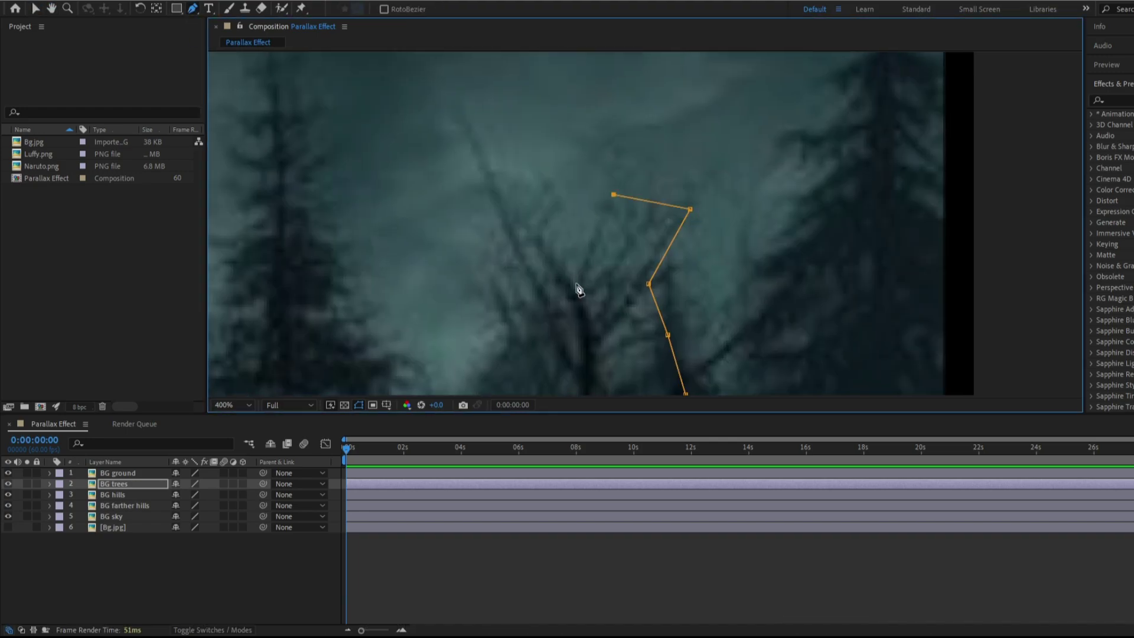
# Step: Carry the bare tree mask over the crown and down the left side, closing it at the trunk's base
pyautogui.click(508, 237)
pyautogui.click(493, 280)
pyautogui.click(499, 322)
pyautogui.click(502, 344)
pyautogui.scroll(-1, 501, 345)
pyautogui.moveTo(538, 301); pyautogui.dragTo(597, 208)
pyautogui.click(650, 323)
pyautogui.click(672, 364)
pyautogui.moveTo(670, 389); pyautogui.dragTo(656, 230)
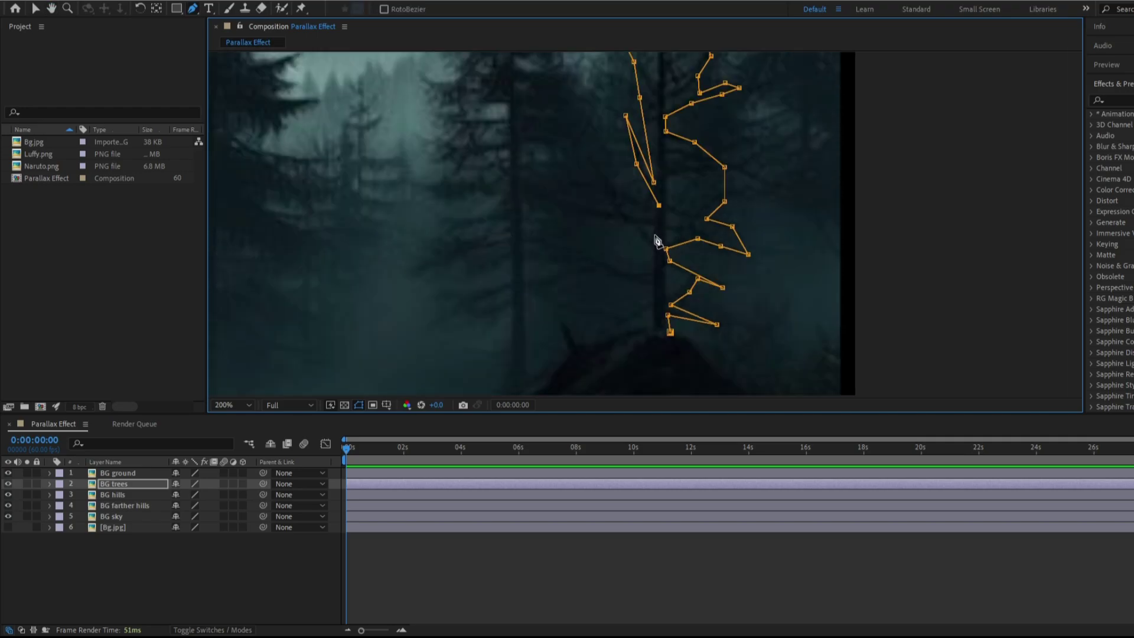
pyautogui.click(655, 335)
pyautogui.click(671, 331)
# Step: Start another BG trees mask on the tall pine beside the bare tree, tracing its right side down to the trunk
pyautogui.scroll(-1, 558, 322)
pyautogui.click(125, 483)
pyautogui.scroll(1, 558, 195)
pyautogui.click(561, 175)
pyautogui.click(580, 220)
pyautogui.click(592, 268)
pyautogui.click(569, 360)
pyautogui.click(569, 262)
# Step: Trace the tall pine's left side up to its tip and close the mask
pyautogui.click(539, 288)
pyautogui.click(477, 239)
pyautogui.click(490, 88)
pyautogui.moveTo(509, 97); pyautogui.dragTo(524, 339)
pyautogui.click(493, 291)
pyautogui.click(520, 241)
pyautogui.scroll(-1, 506, 258)
pyautogui.moveTo(460, 298); pyautogui.dragTo(578, 254)
pyautogui.click(125, 484)
pyautogui.scroll(1, 534, 310)
pyautogui.scroll(-1, 535, 310)
pyautogui.click(588, 355)
pyautogui.click(594, 312)
pyautogui.click(623, 300)
pyautogui.scroll(1, 604, 68)
pyautogui.hotkey('ctrl', 'z')
pyautogui.hotkey('ctrl', 'z')
pyautogui.hotkey('ctrl', 'z')
# Step: Mask the cluster of three pines on BG trees, tracing the right pine's jagged branches, its tip and across to the middle pine
pyautogui.click(653, 310)
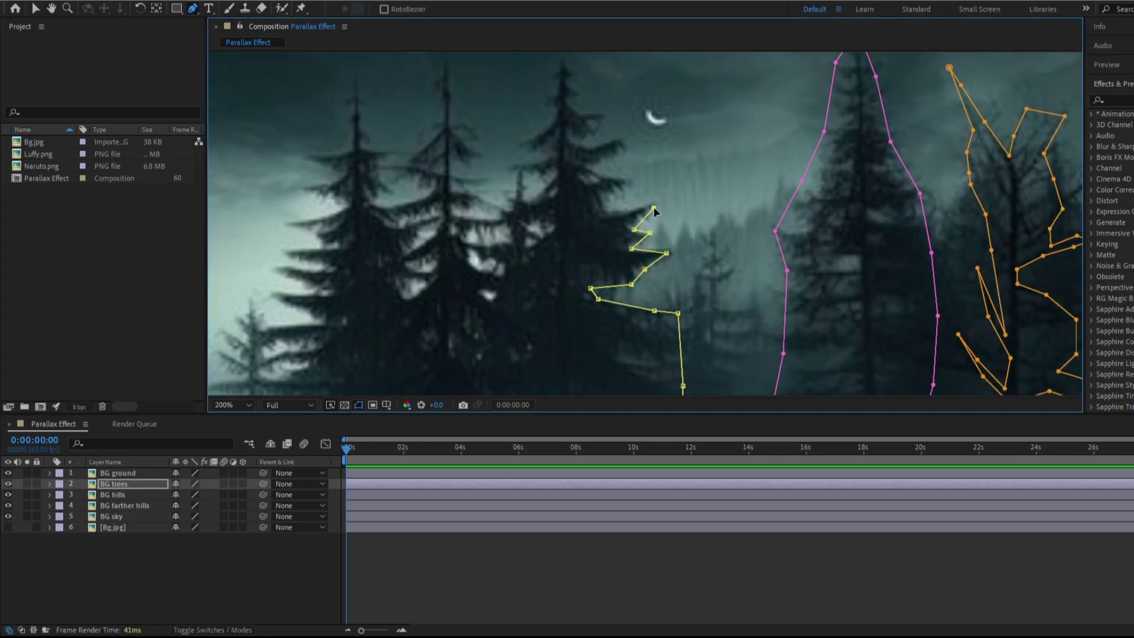
pyautogui.click(626, 210)
pyautogui.click(605, 212)
pyautogui.click(599, 199)
pyautogui.click(631, 182)
pyautogui.click(604, 176)
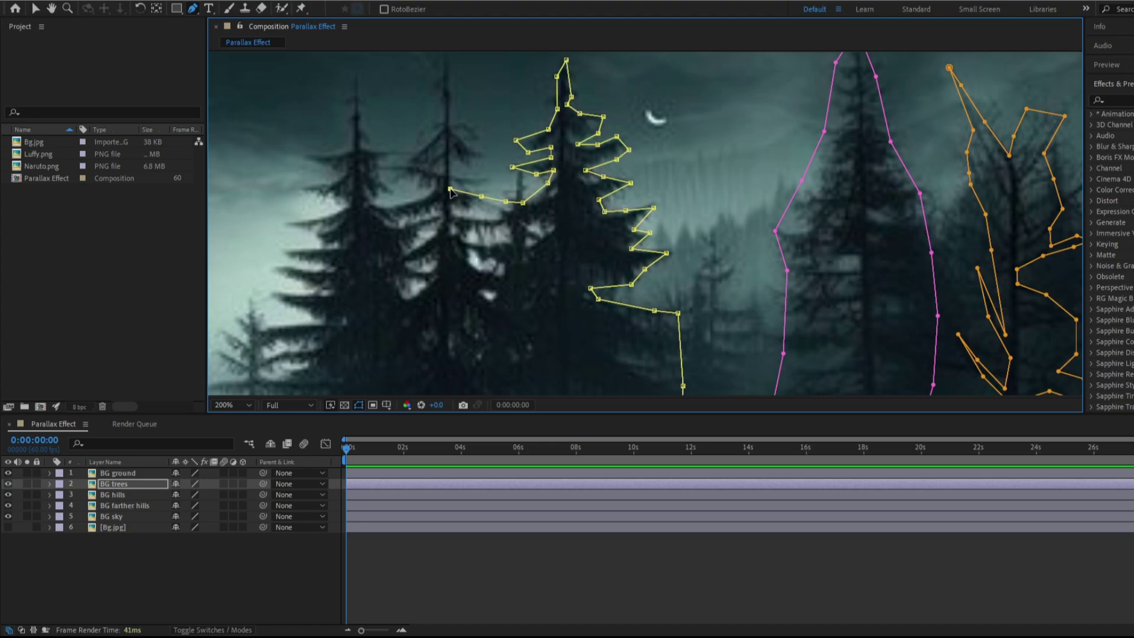
# Step: Continue the cluster mask over the middle pine's tip and branches toward the left pine
pyautogui.scroll(-1, 453, 184)
pyautogui.scroll(2, 730, 279)
pyautogui.click(597, 208)
pyautogui.click(623, 211)
pyautogui.click(635, 197)
pyautogui.click(654, 196)
pyautogui.click(633, 183)
pyautogui.click(617, 167)
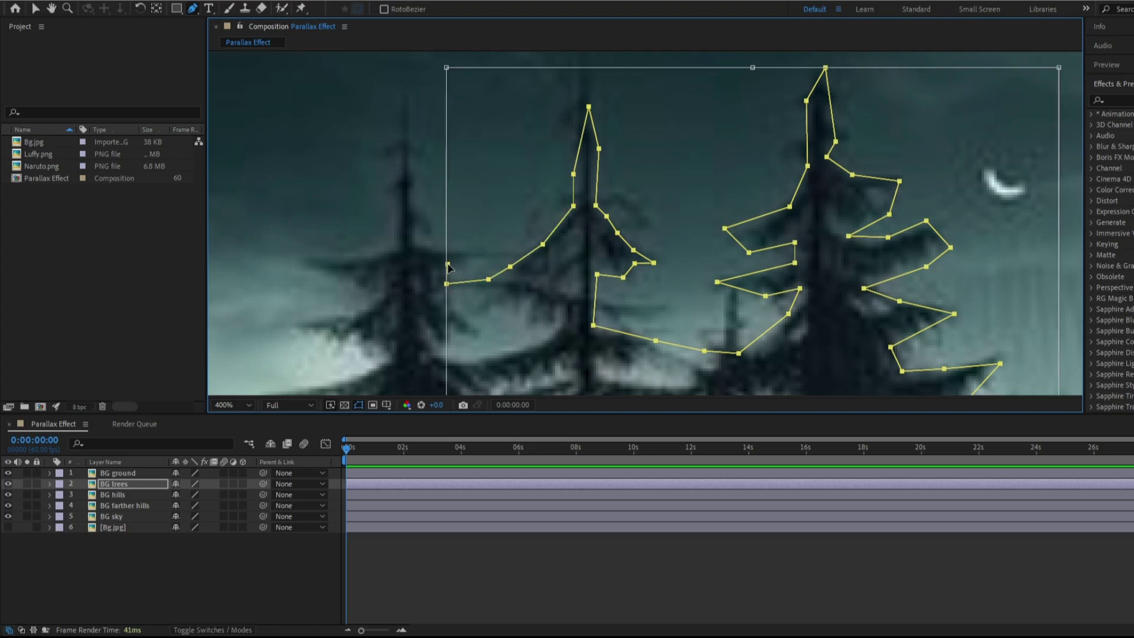
# Step: Trace the cluster mask up the left pine's right side and over its tip to the upper left branches
pyautogui.press('g')
pyautogui.click(471, 258)
pyautogui.click(424, 249)
pyautogui.click(417, 234)
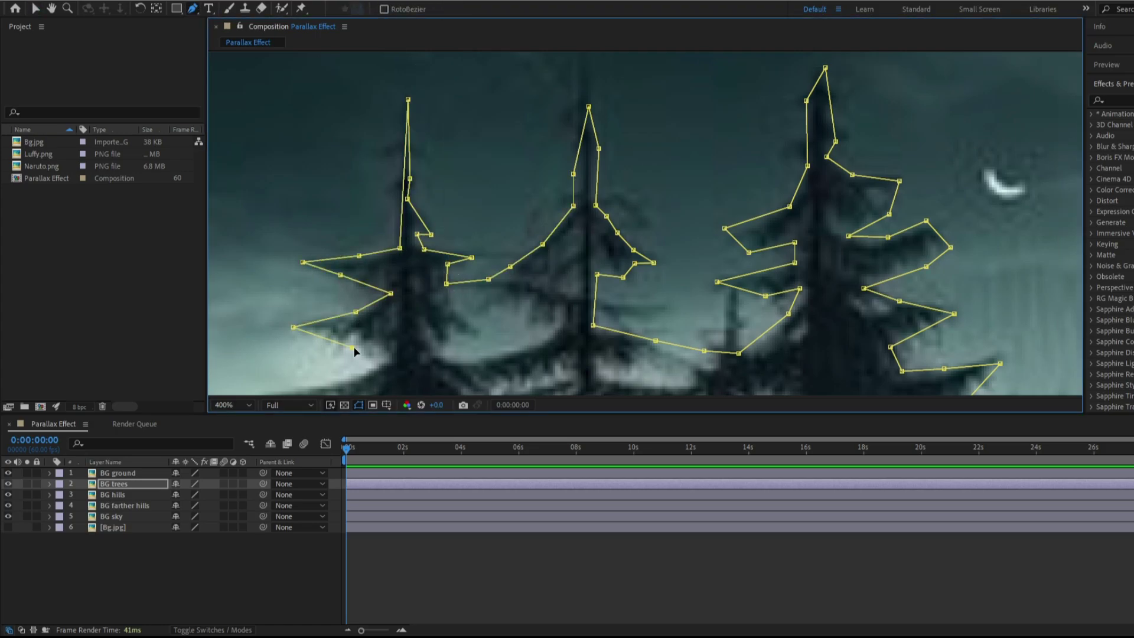
# Step: Trace the cluster mask down the left pine's jagged left side to its lowest visible branches
pyautogui.moveTo(385, 365); pyautogui.dragTo(500, 144)
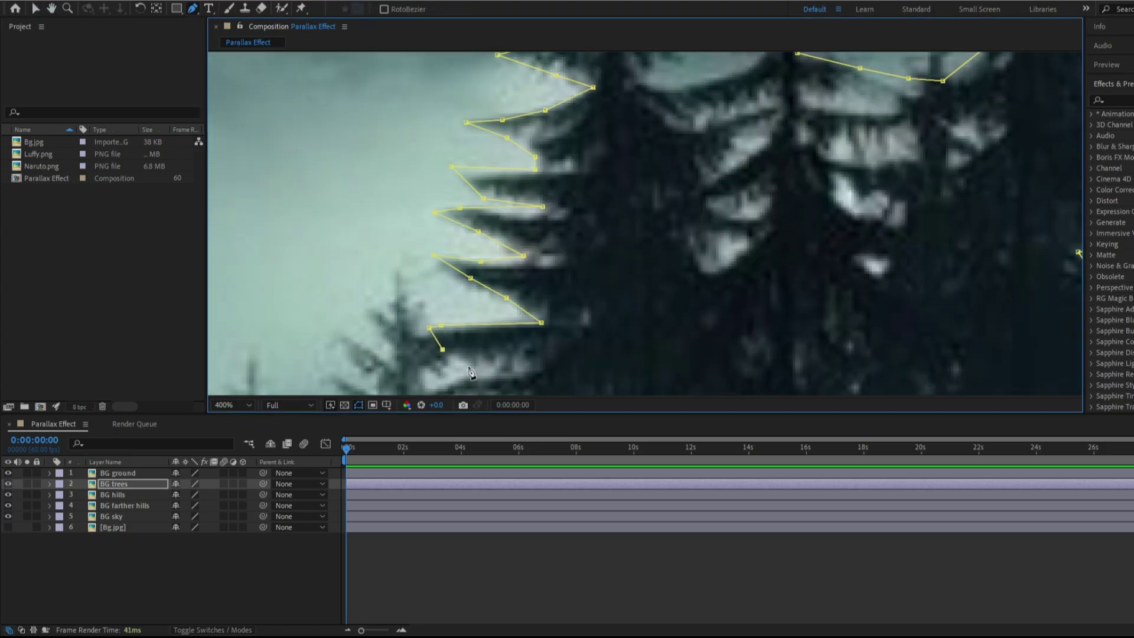
pyautogui.scroll(-5, 536, 184)
pyautogui.scroll(3, 590, 218)
pyautogui.click(623, 258)
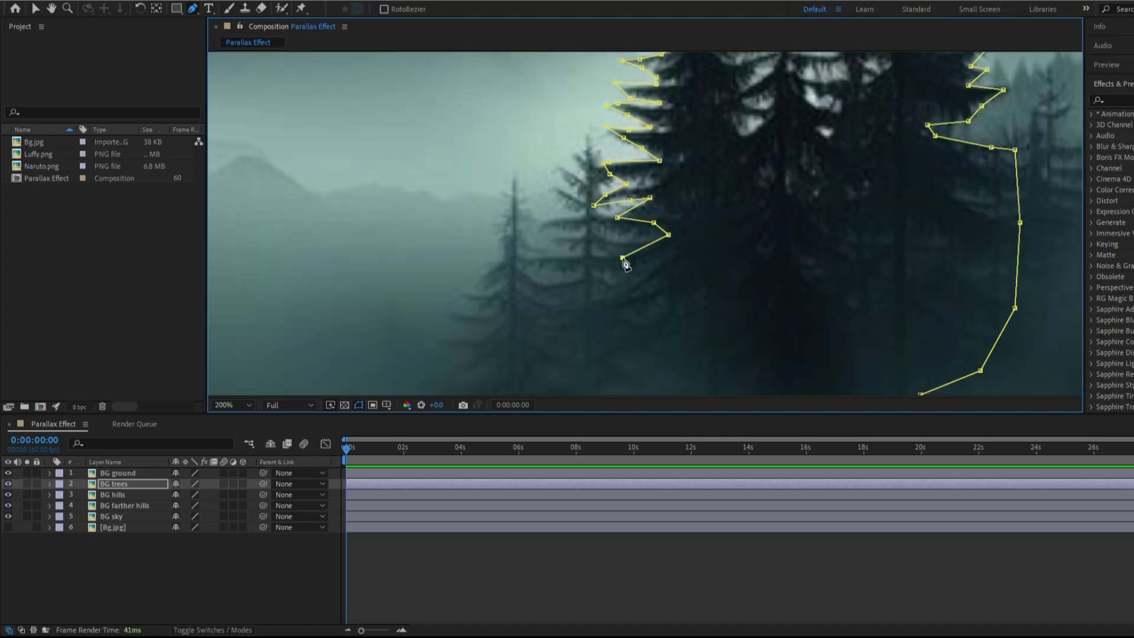
# Step: Bring the cluster mask down to the ground and along the base of the three pines, closing the outline
pyautogui.click(591, 313)
pyautogui.click(649, 294)
pyautogui.click(702, 292)
pyautogui.moveTo(751, 336); pyautogui.dragTo(745, 130)
pyautogui.click(704, 207)
pyautogui.click(704, 299)
pyautogui.click(785, 310)
pyautogui.click(846, 305)
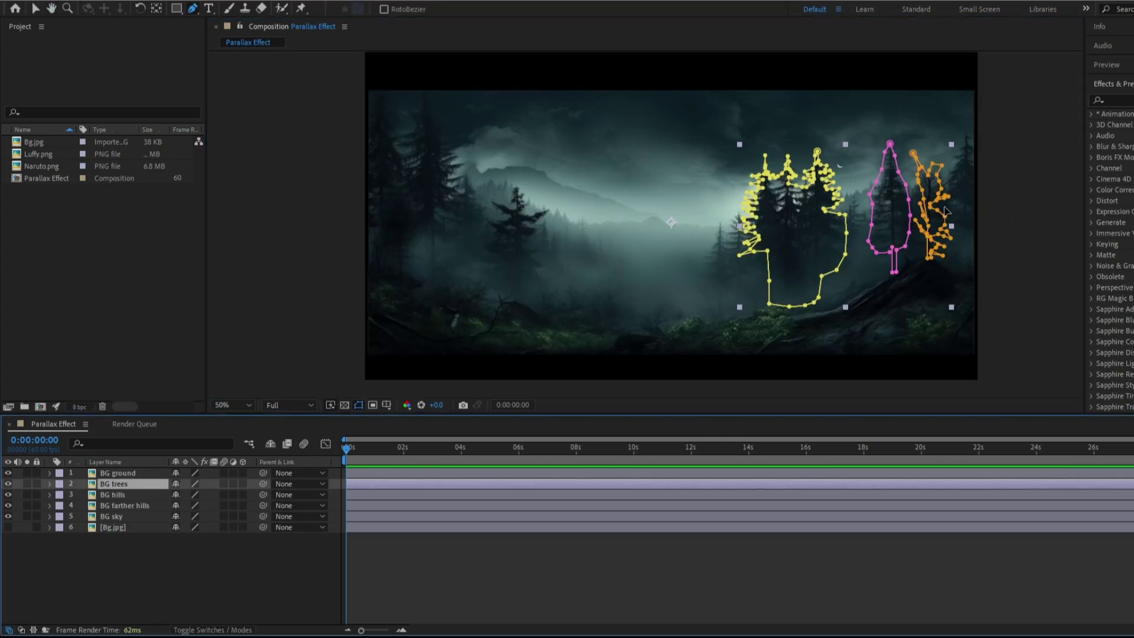
# Step: Start a BG trees mask on the smaller dark pine left of centre, tracing its base and lower right branches
pyautogui.scroll(2, 534, 284)
pyautogui.moveTo(534, 284)
pyautogui.mouseDown()
pyautogui.moveTo(721, 179)
pyautogui.moveTo(725, 271)
pyautogui.mouseUp()
pyautogui.click(673, 350)
pyautogui.click(677, 265)
pyautogui.click(753, 206)
pyautogui.click(765, 198)
pyautogui.click(741, 182)
pyautogui.click(704, 158)
pyautogui.click(724, 150)
pyautogui.click(737, 140)
# Step: Continue the smaller pine's mask up its right side around the long right branch toward the top
pyautogui.moveTo(634, 176); pyautogui.dragTo(648, 339)
pyautogui.click(717, 294)
pyautogui.click(686, 151)
pyautogui.scroll(1, 686, 152)
pyautogui.moveTo(686, 152); pyautogui.dragTo(689, 263)
pyautogui.click(713, 232)
pyautogui.click(724, 214)
pyautogui.click(747, 188)
pyautogui.click(721, 182)
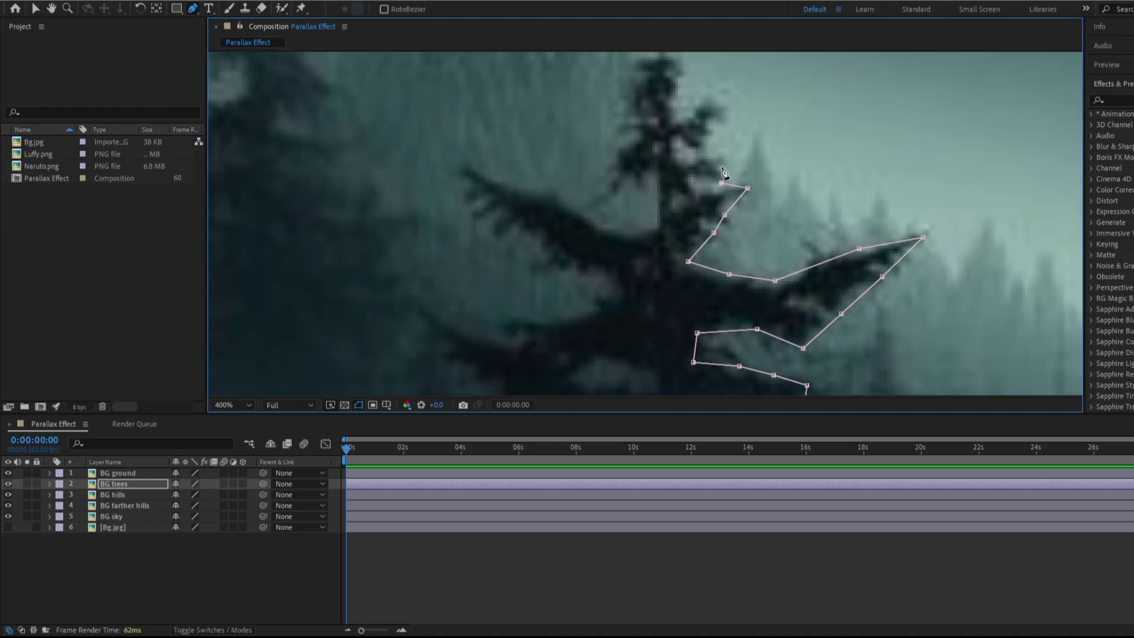
# Step: Trace the smaller pine's mask over its tip and down the upper left side of the trunk
pyautogui.click(684, 68)
pyautogui.moveTo(683, 68); pyautogui.dragTo(689, 144)
pyautogui.click(676, 126)
pyautogui.click(657, 124)
pyautogui.click(645, 141)
pyautogui.click(633, 176)
pyautogui.click(627, 226)
pyautogui.click(624, 259)
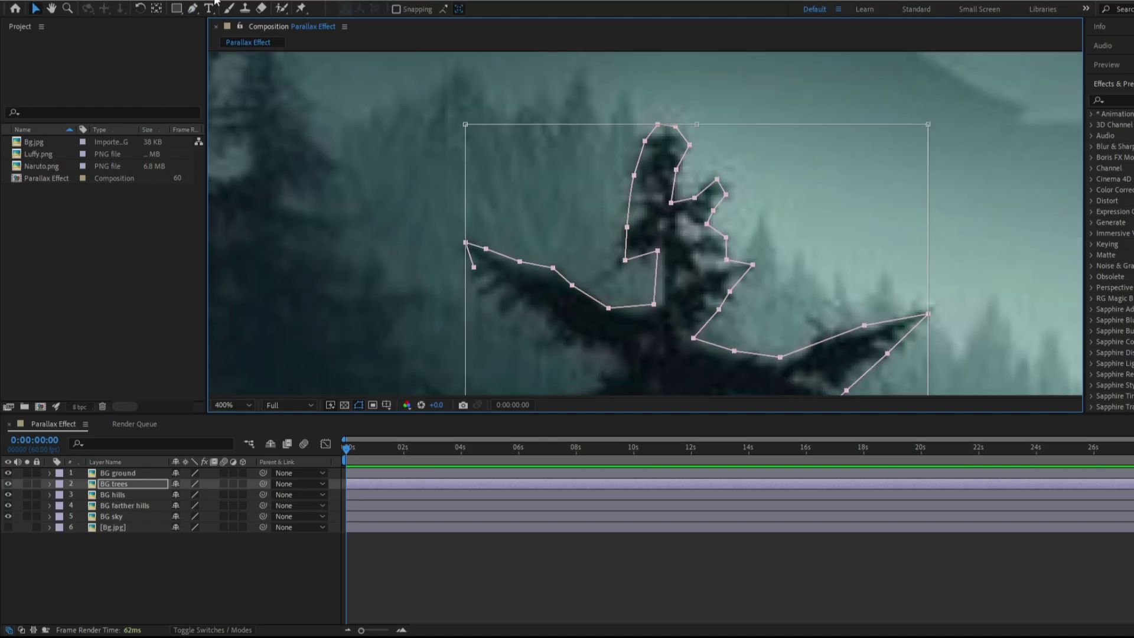
# Step: Trace the smaller pine's mask around its left branches and down toward the base
pyautogui.click(192, 8)
pyautogui.click(514, 304)
pyautogui.moveTo(513, 304); pyautogui.dragTo(534, 113)
pyautogui.click(588, 163)
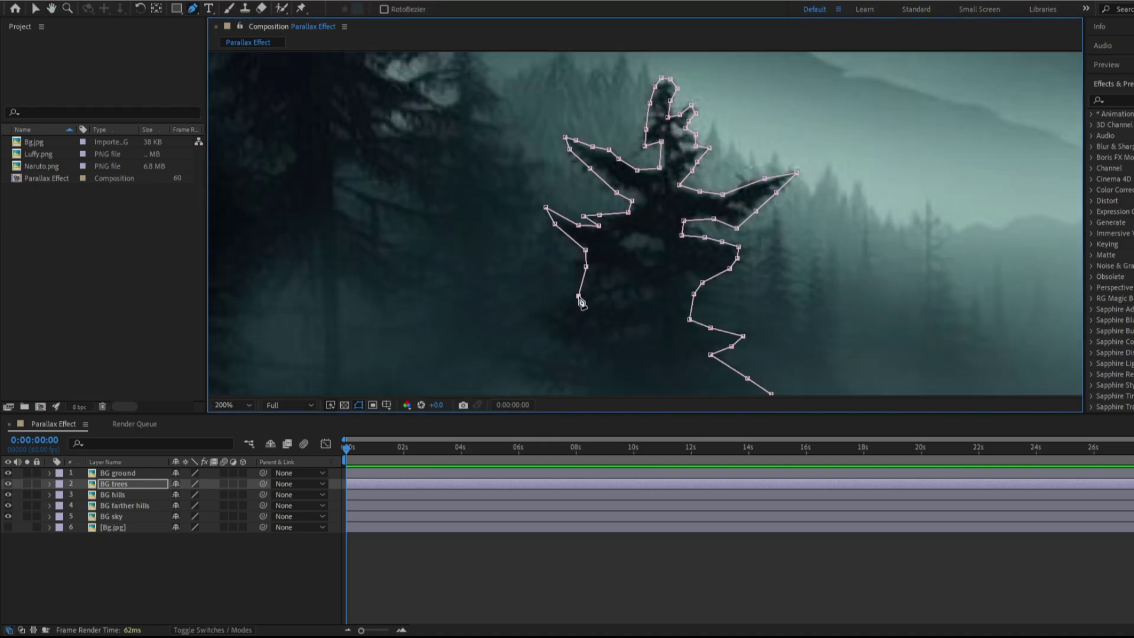
# Step: Mask the tall pine on the far left including its trunk, and the pine at the image's left edge, on BG trees
pyautogui.scroll(1, 663, 184)
pyautogui.click(665, 181)
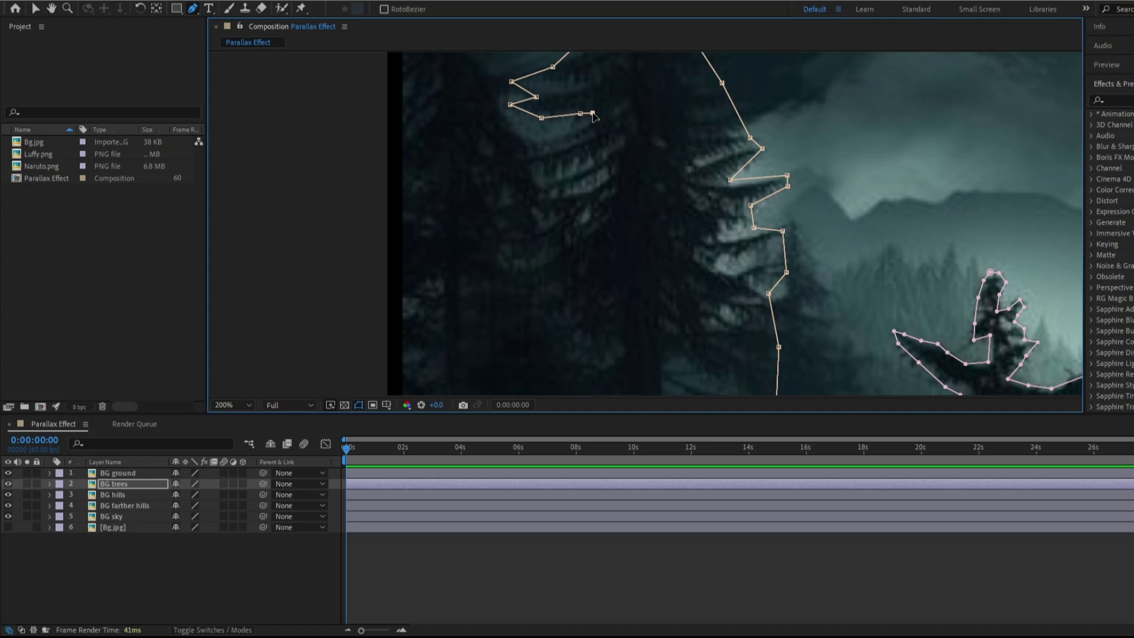
pyautogui.press('v')
pyautogui.press('g')
pyautogui.click(514, 270)
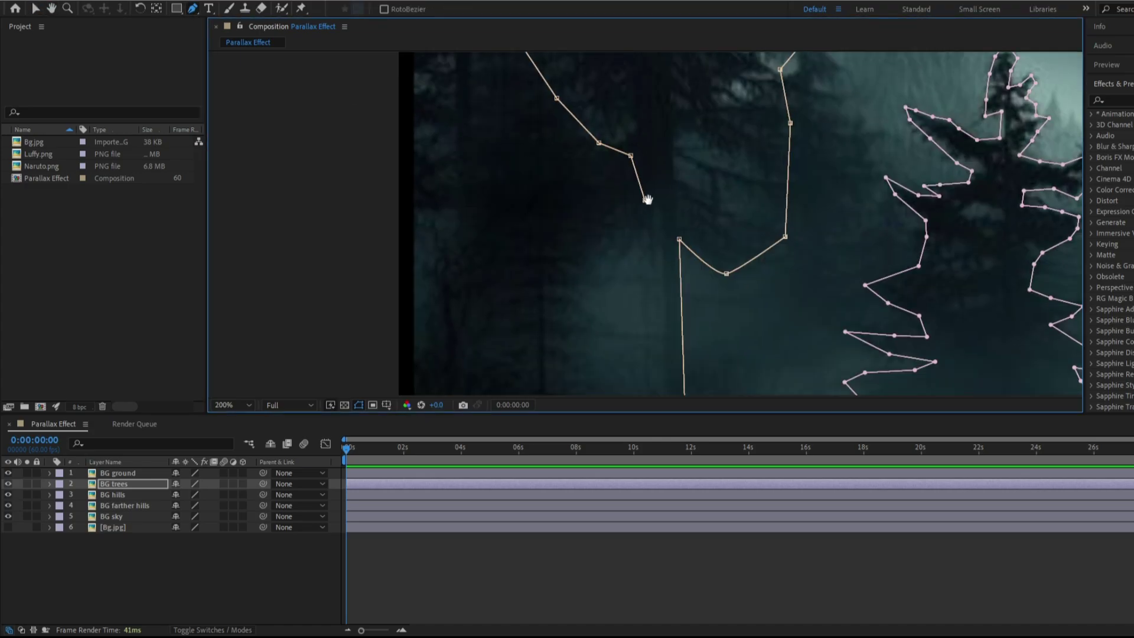
pyautogui.click(685, 327)
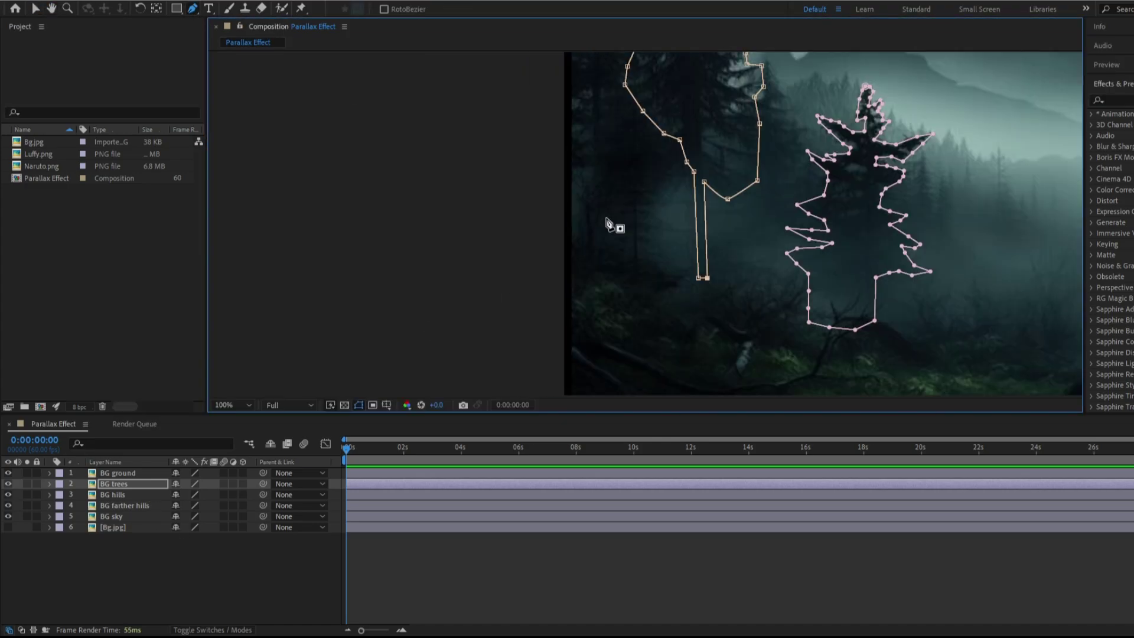
pyautogui.click(608, 364)
pyautogui.click(604, 293)
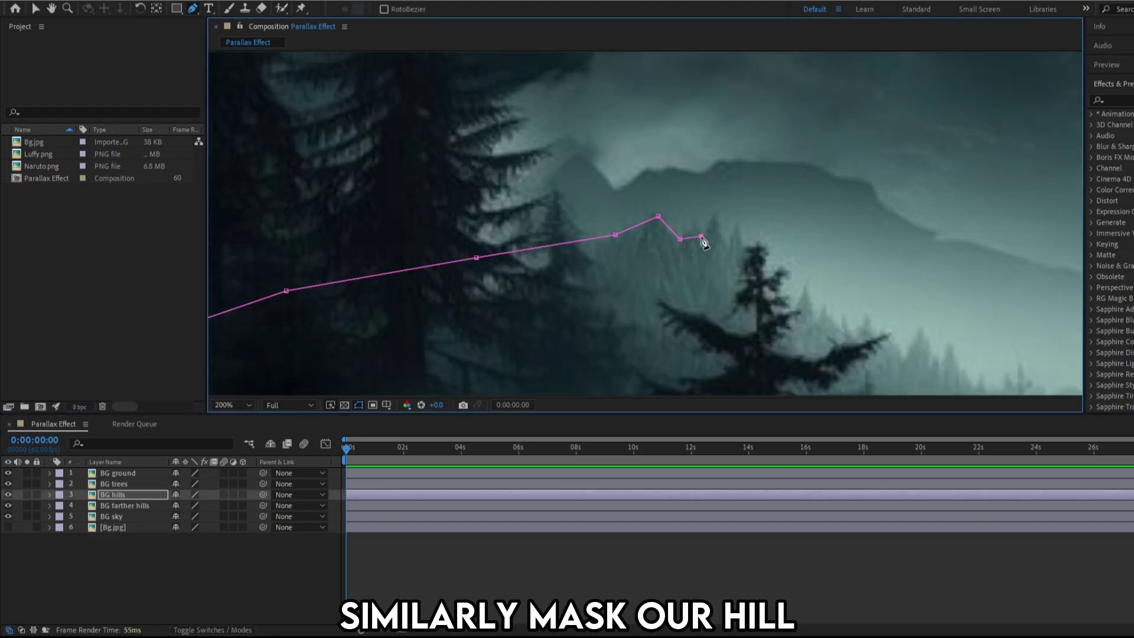
# Step: Trace the BG hills mask along the pointed treetops behind the smaller dark pine
pyautogui.click(714, 214)
pyautogui.click(728, 247)
pyautogui.click(736, 223)
pyautogui.click(748, 256)
pyautogui.click(771, 294)
pyautogui.click(792, 314)
pyautogui.click(804, 286)
# Step: Continue the BG hills mask down the forested slope to the low ridge at the middle of the scene
pyautogui.click(442, 159)
pyautogui.click(448, 142)
pyautogui.click(463, 158)
pyautogui.click(467, 171)
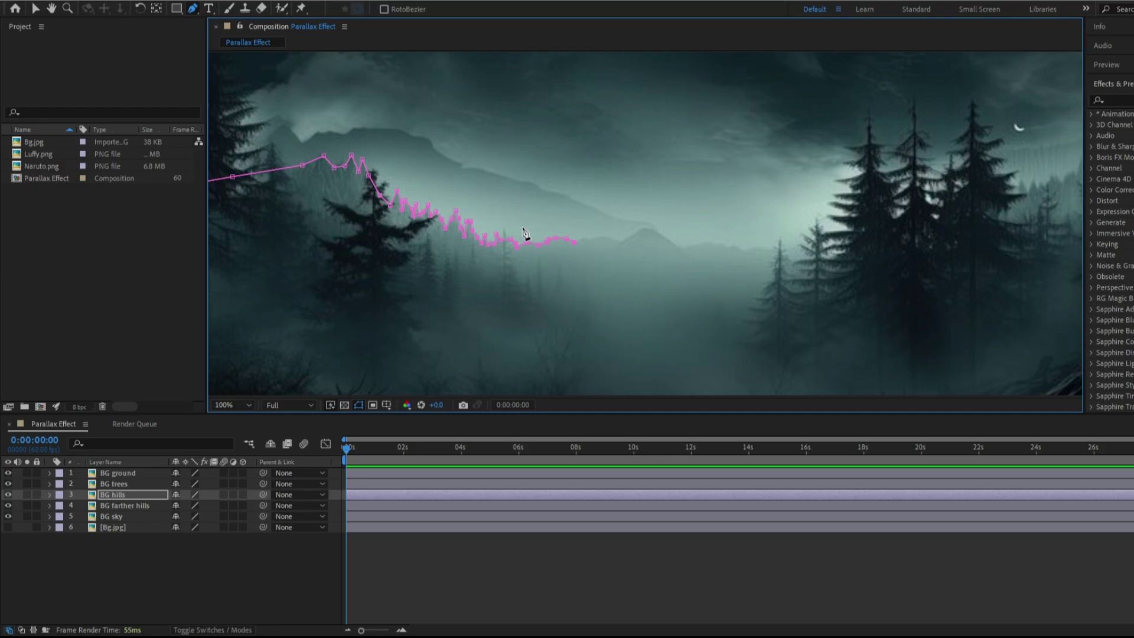
pyautogui.click(552, 237)
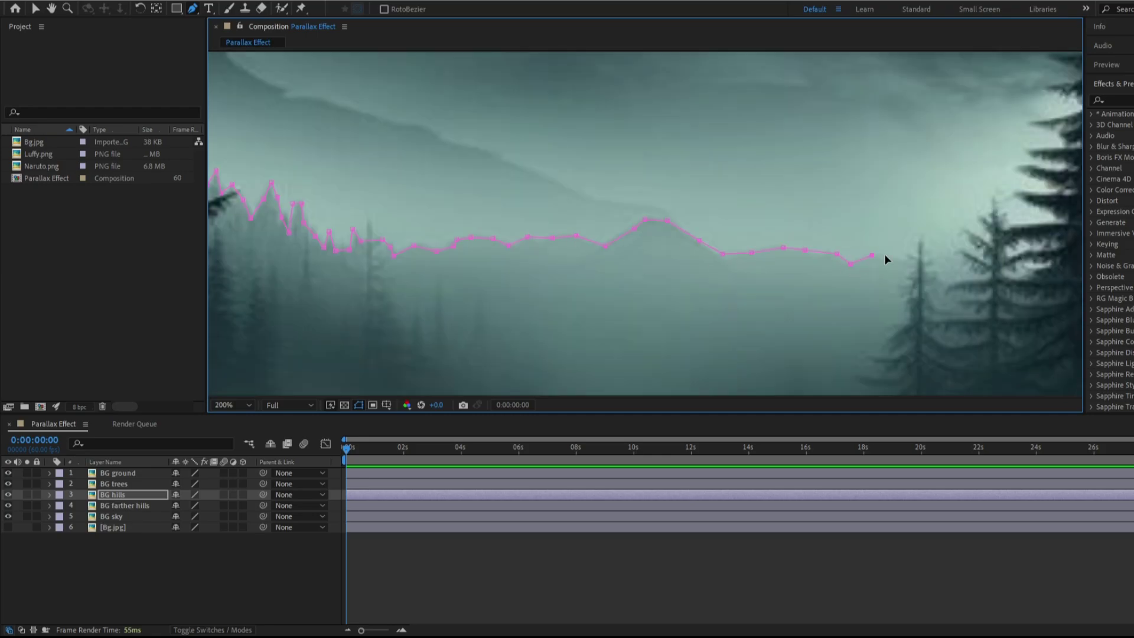
# Step: Carry the BG hills mask across the central ridge, behind the three pines and over the distant treetops on the right
pyautogui.click(570, 283)
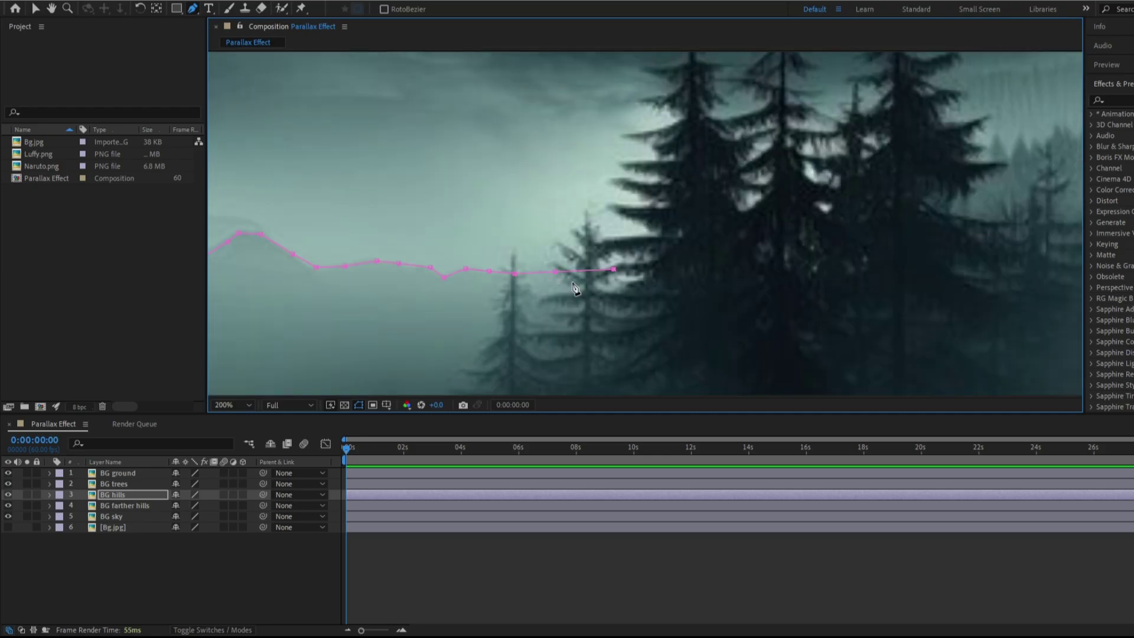
pyautogui.click(713, 286)
pyautogui.click(998, 151)
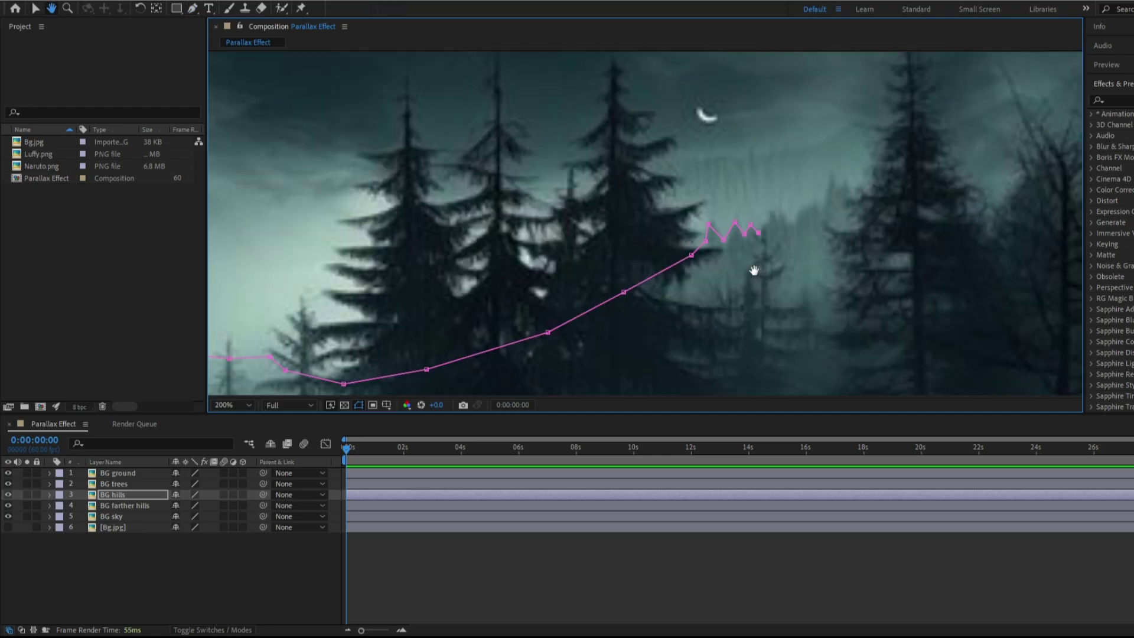
pyautogui.click(840, 180)
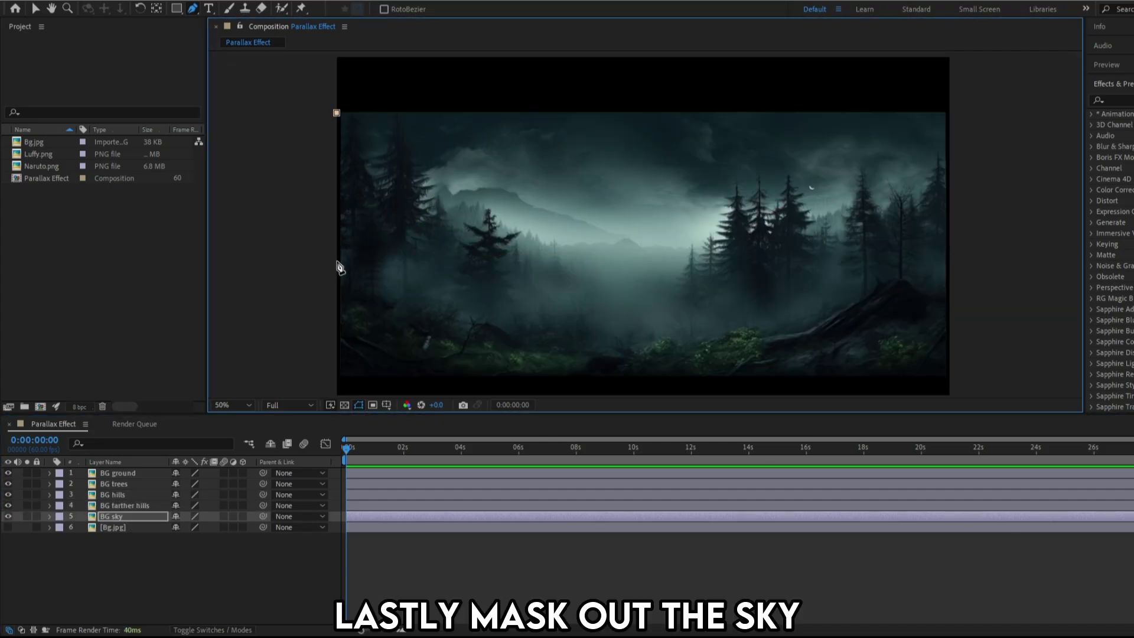
# Step: Mask the sky on the BG sky layer with a simple closed outline around the upper part of the image
pyautogui.click(951, 244)
pyautogui.click(337, 109)
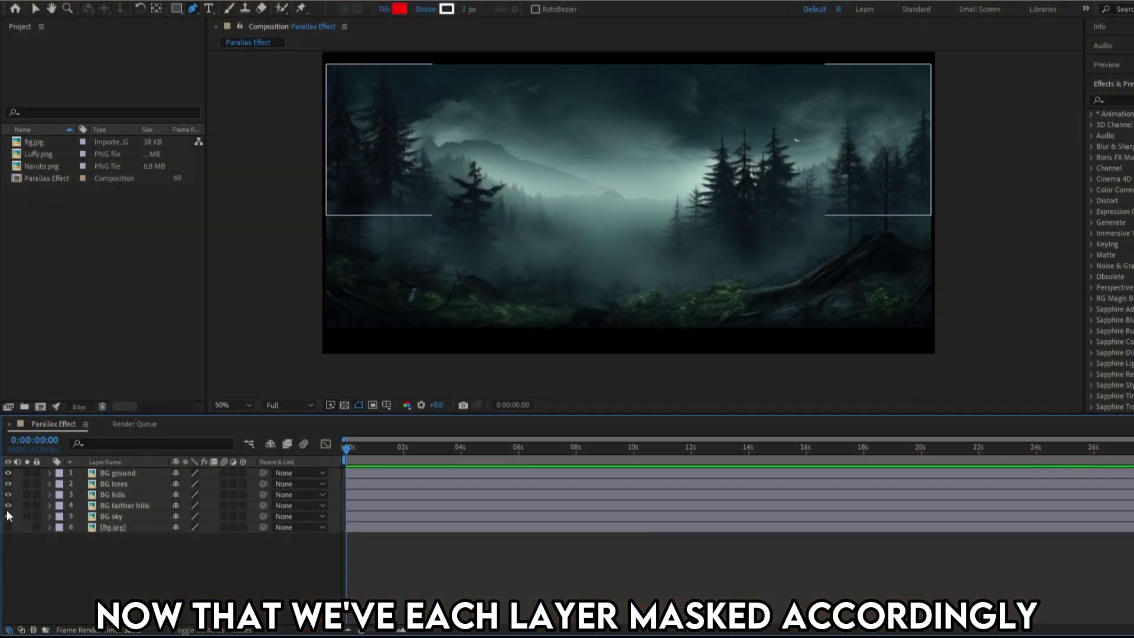
# Step: Toggle the visibility of BG farther hills and BG hills off and on to check their masked areas
pyautogui.click(7, 506)
pyautogui.click(8, 505)
pyautogui.click(8, 495)
pyautogui.click(8, 495)
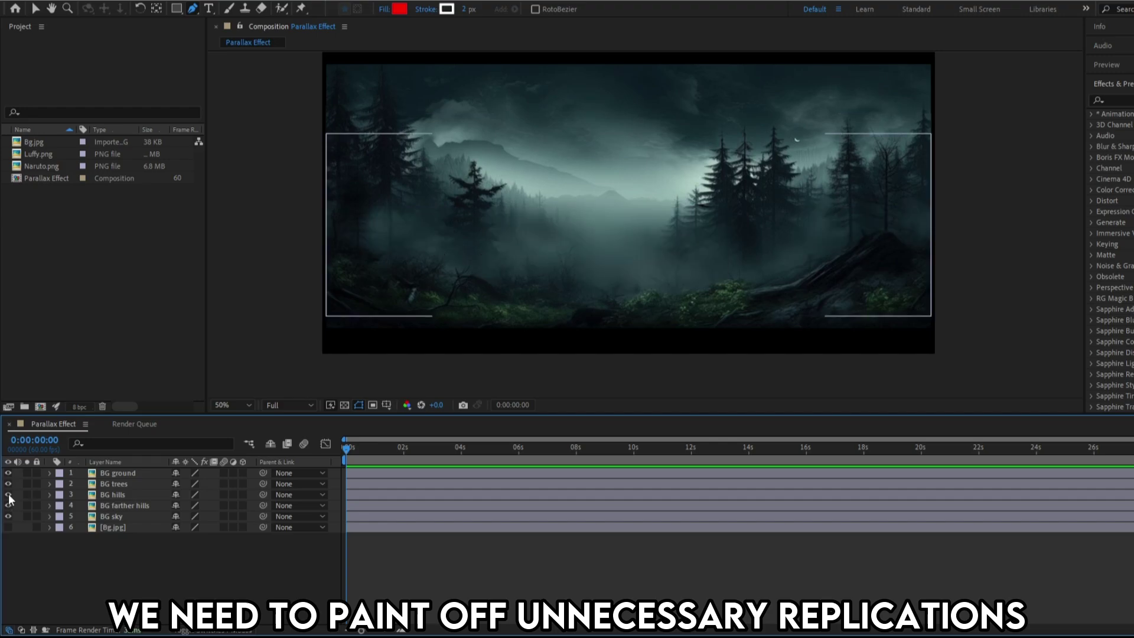
# Step: Review the mask outlines on the BG hills, BG ground and BG trees layers
pyautogui.click(131, 498)
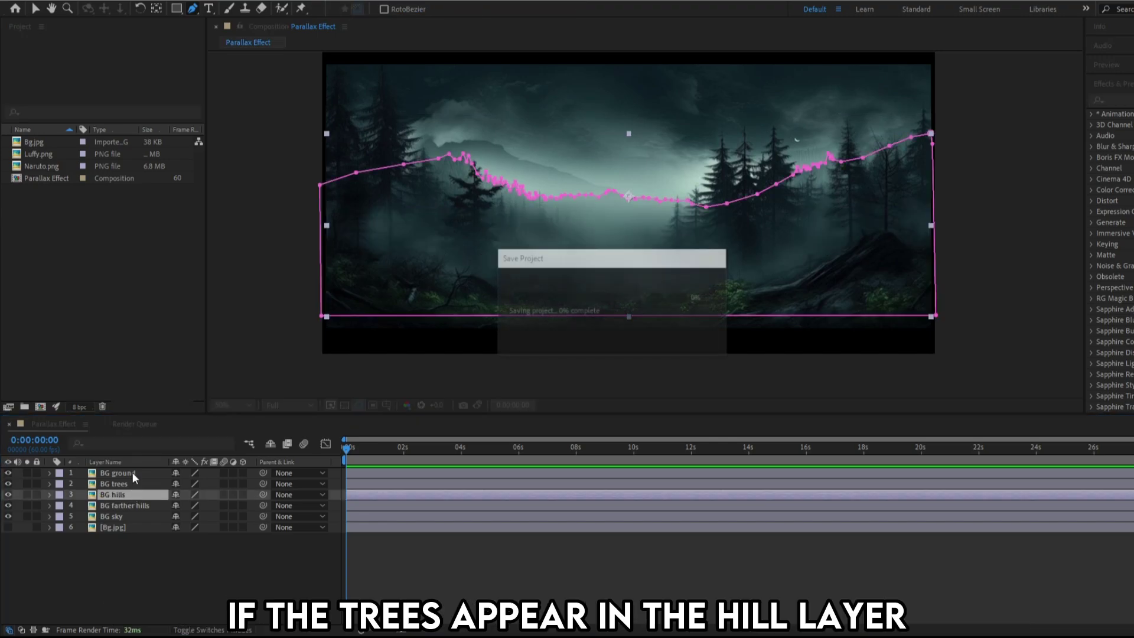
pyautogui.click(131, 473)
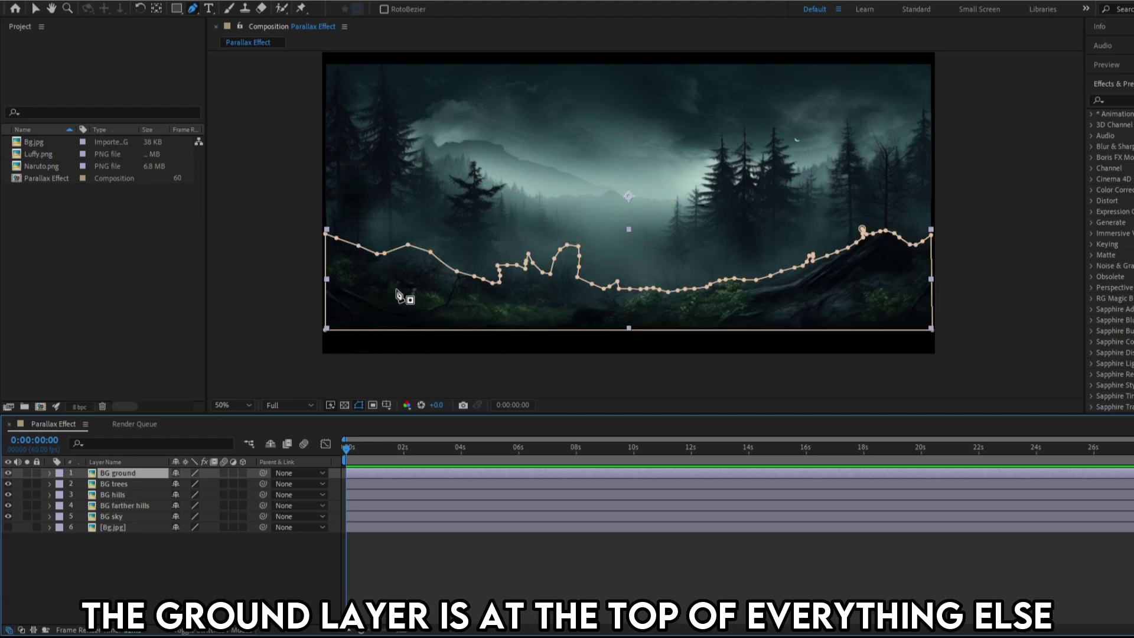
pyautogui.click(117, 483)
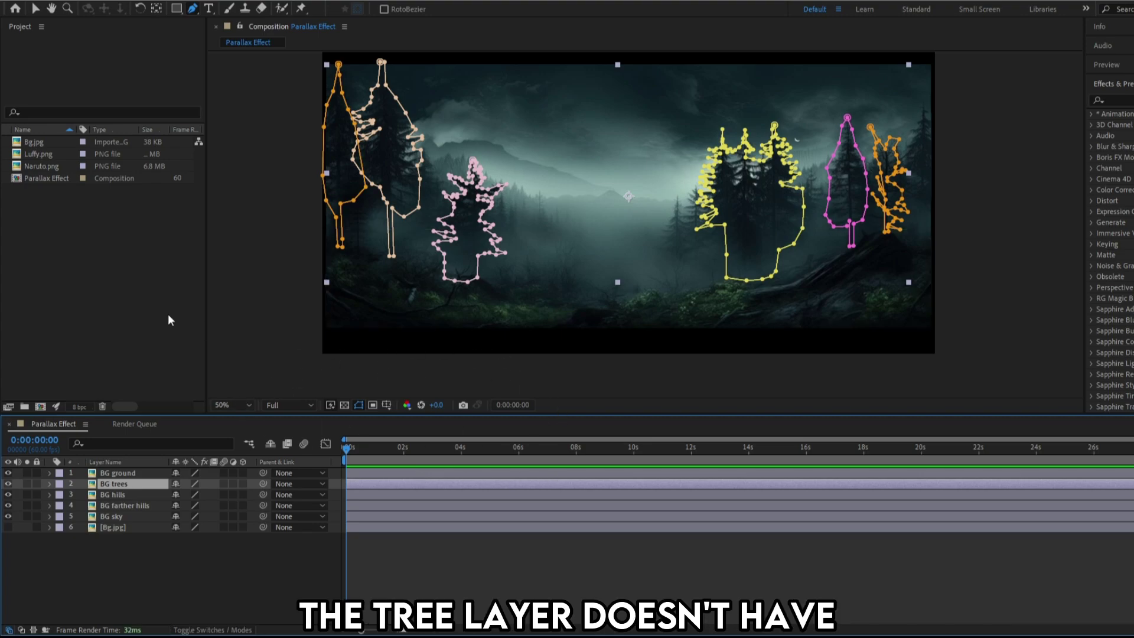
# Step: Open the BG hills layer for painting, activate the Clone Stamp tool and show the brush settings
pyautogui.doubleClick(131, 494)
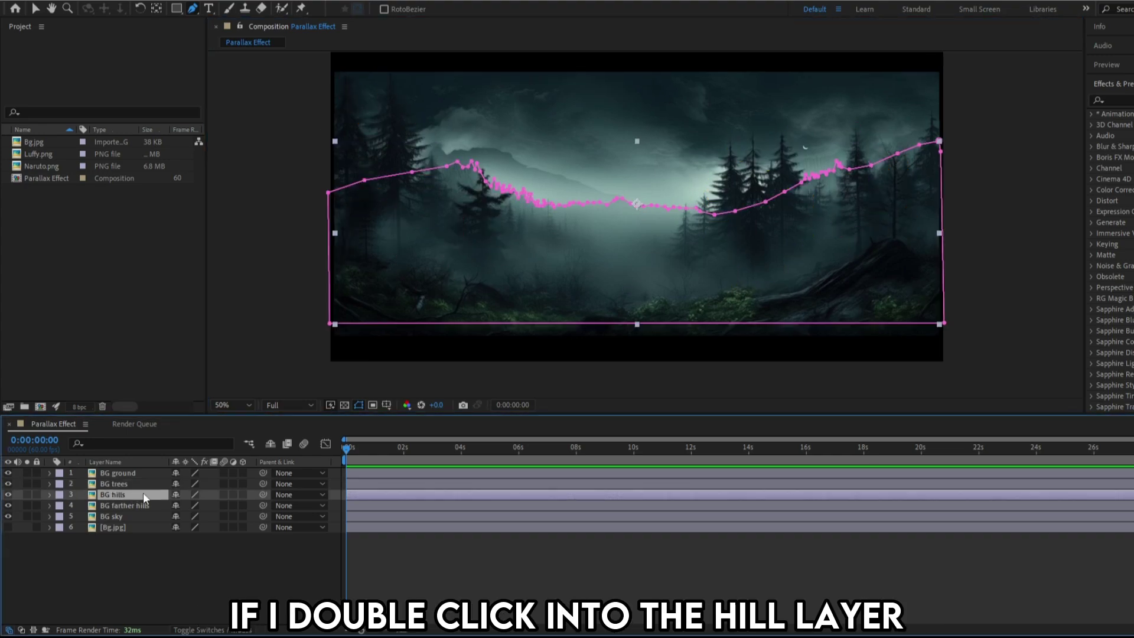
pyautogui.scroll(2, 590, 230)
pyautogui.scroll(-1, 590, 230)
pyautogui.moveTo(590, 249); pyautogui.dragTo(594, 232)
pyautogui.click(445, 558)
pyautogui.scroll(2, 511, 262)
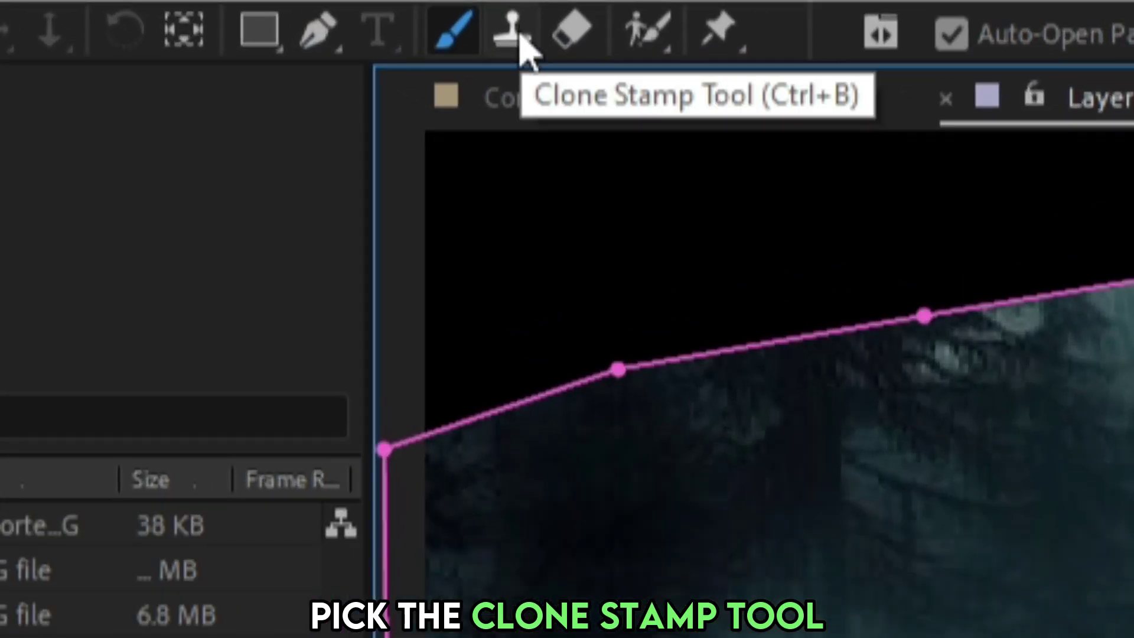
pyautogui.click(244, 8)
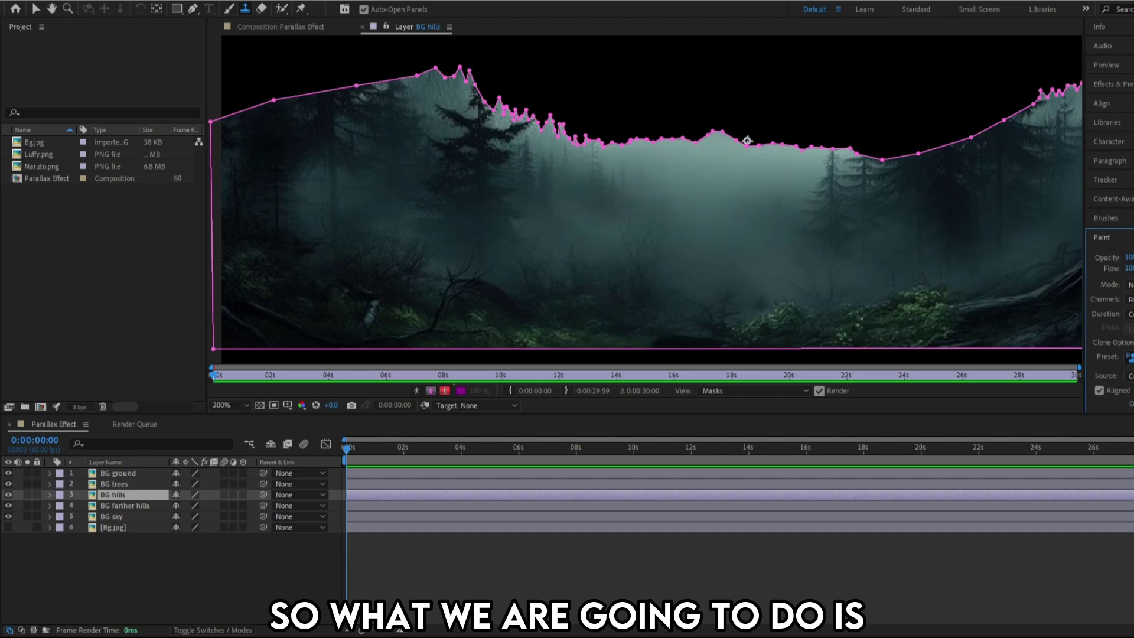
pyautogui.click(1105, 218)
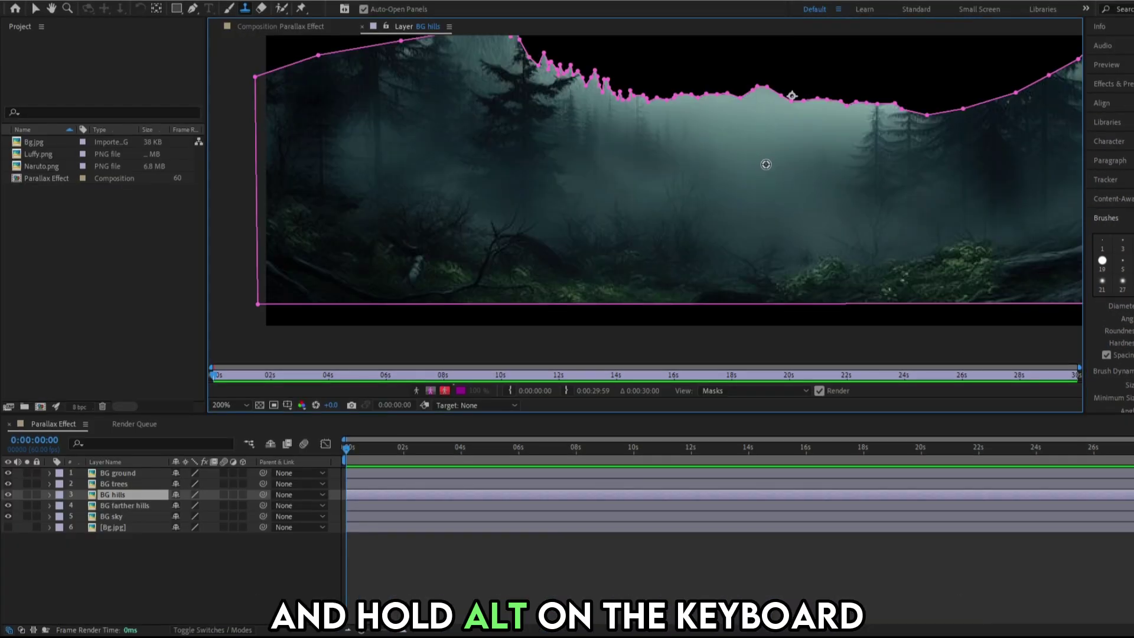
# Step: Clone pale mist over the left-hand trees and across the lower part of BG hills
pyautogui.moveTo(664, 162)
pyautogui.mouseDown()
pyautogui.moveTo(606, 152)
pyautogui.moveTo(517, 172)
pyautogui.moveTo(750, 178)
pyautogui.moveTo(594, 179)
pyautogui.moveTo(475, 153)
pyautogui.moveTo(516, 110)
pyautogui.moveTo(428, 132)
pyautogui.mouseUp()
pyautogui.moveTo(479, 164)
pyautogui.mouseDown()
pyautogui.moveTo(369, 157)
pyautogui.moveTo(314, 126)
pyautogui.moveTo(391, 105)
pyautogui.moveTo(395, 119)
pyautogui.moveTo(330, 118)
pyautogui.moveTo(400, 110)
pyautogui.moveTo(324, 124)
pyautogui.moveTo(435, 99)
pyautogui.mouseUp()
pyautogui.moveTo(571, 219)
pyautogui.mouseDown()
pyautogui.moveTo(569, 237)
pyautogui.moveTo(506, 212)
pyautogui.moveTo(473, 238)
pyautogui.moveTo(833, 239)
pyautogui.mouseUp()
pyautogui.click(326, 26)
pyautogui.click(417, 26)
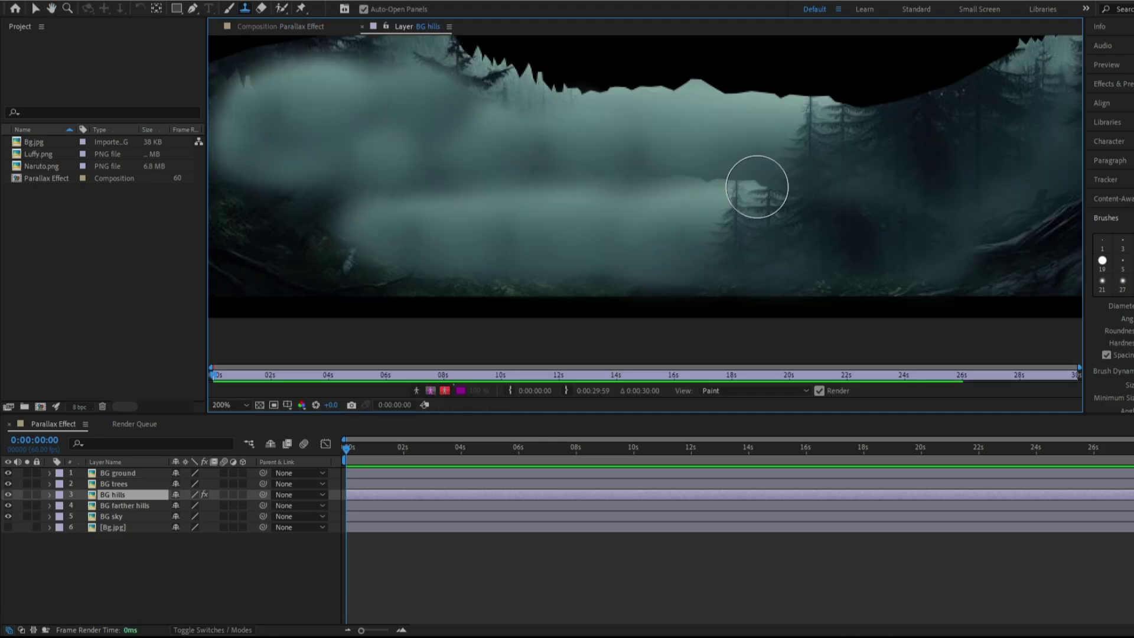
pyautogui.moveTo(786, 189); pyautogui.dragTo(773, 221)
# Step: Undo the latest clone strokes on BG hills
pyautogui.hotkey('ctrl', 'z')
pyautogui.hotkey('ctrl', 'z')
pyautogui.hotkey('ctrl', 'z')
pyautogui.hotkey('ctrl', 'z')
pyautogui.hotkey('ctrl', 'z')
pyautogui.hotkey('ctrl', 'z')
pyautogui.hotkey('ctrl', 'z')
pyautogui.hotkey('ctrl', 'z')
# Step: Start covering the large pine in the left part of BG hills with cloned mist
pyautogui.scroll(1, 550, 180)
pyautogui.moveTo(631, 196); pyautogui.dragTo(472, 206)
pyautogui.hotkey('ctrl', 'shift', 'z')
pyautogui.hotkey('ctrl', 'shift', 'z')
pyautogui.hotkey('ctrl', 'shift', 'z')
pyautogui.hotkey('ctrl', 'shift', 'z')
pyautogui.scroll(-2, 590, 205)
pyautogui.moveTo(993, 203)
pyautogui.mouseDown()
pyautogui.moveTo(646, 197)
pyautogui.moveTo(955, 228)
pyautogui.mouseUp()
pyautogui.moveTo(555, 184); pyautogui.dragTo(425, 236)
pyautogui.moveTo(502, 218); pyautogui.dragTo(609, 269)
pyautogui.scroll(1, 645, 199)
pyautogui.moveTo(703, 242); pyautogui.dragTo(679, 142)
pyautogui.scroll(-1, 645, 199)
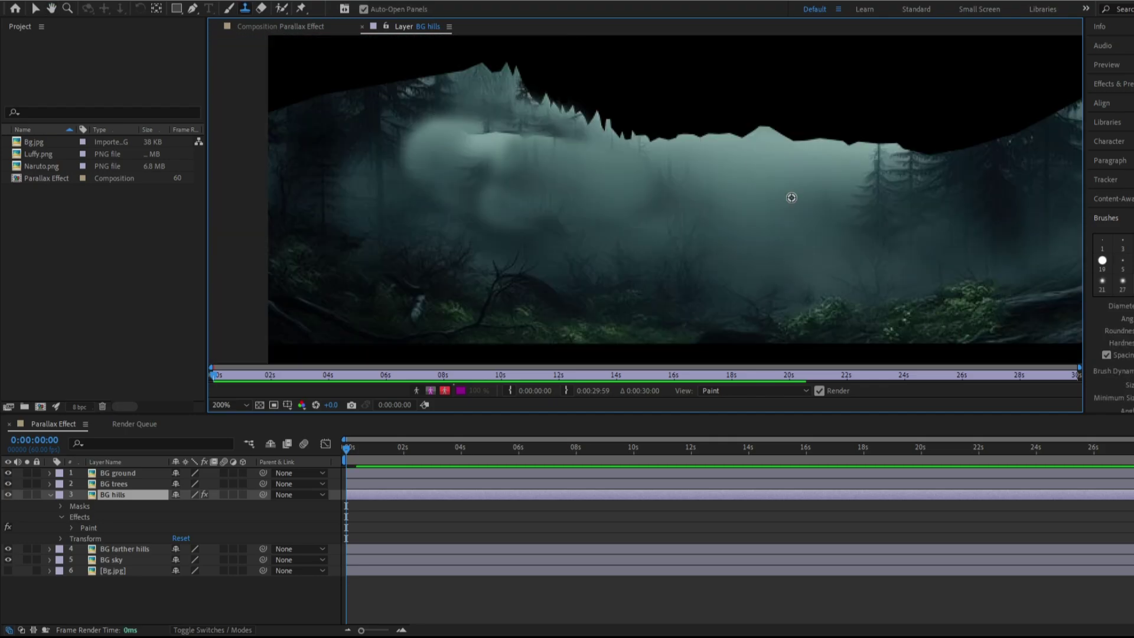
# Step: Sample the bright central mist and clone it over the remaining dark trees in the left half of BG hills
pyautogui.keyDown('alt'); pyautogui.click(783, 207); pyautogui.keyUp('alt')
pyautogui.moveTo(472, 162); pyautogui.dragTo(505, 174)
pyautogui.click(657, 175)
pyautogui.keyDown('alt'); pyautogui.click(781, 205); pyautogui.keyUp('alt')
pyautogui.moveTo(407, 147); pyautogui.dragTo(585, 139)
pyautogui.moveTo(460, 223); pyautogui.dragTo(552, 214)
pyautogui.click(588, 207)
pyautogui.click(674, 227)
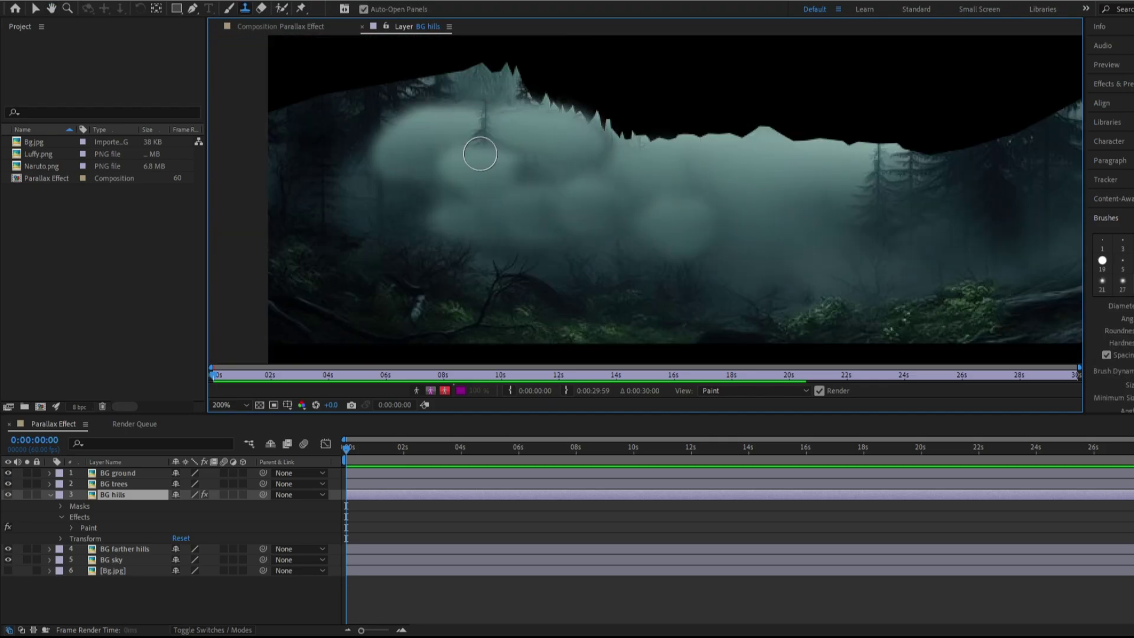
pyautogui.click(485, 112)
pyautogui.keyDown('alt'); pyautogui.click(805, 187); pyautogui.keyUp('alt')
pyautogui.moveTo(700, 206)
pyautogui.mouseDown()
pyautogui.moveTo(668, 220)
pyautogui.moveTo(552, 205)
pyautogui.moveTo(444, 170)
pyautogui.moveTo(299, 190)
pyautogui.moveTo(455, 108)
pyautogui.mouseUp()
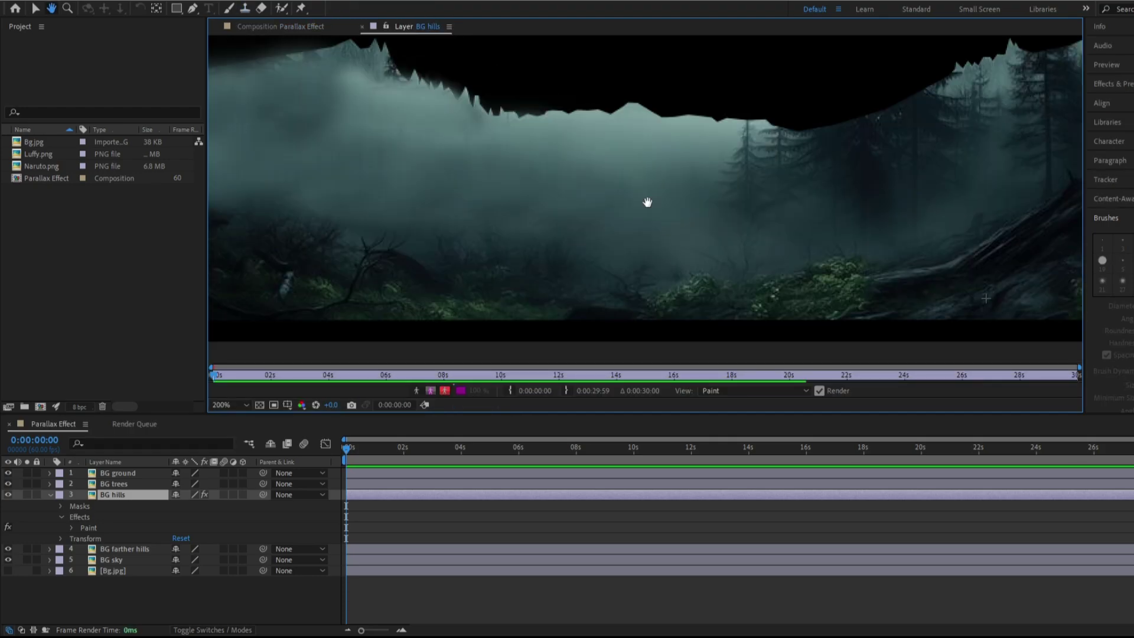
# Step: Clone the central mist over the tall trees near the right edge of BG hills
pyautogui.moveTo(557, 203); pyautogui.dragTo(512, 224)
pyautogui.moveTo(720, 198); pyautogui.dragTo(690, 213)
pyautogui.keyDown('alt'); pyautogui.click(429, 187); pyautogui.keyUp('alt')
pyautogui.moveTo(726, 159); pyautogui.dragTo(700, 174)
pyautogui.keyDown('alt'); pyautogui.click(394, 213); pyautogui.keyUp('alt')
pyautogui.moveTo(800, 169); pyautogui.dragTo(939, 122)
pyautogui.moveTo(866, 160); pyautogui.dragTo(939, 160)
pyautogui.moveTo(882, 109); pyautogui.dragTo(939, 174)
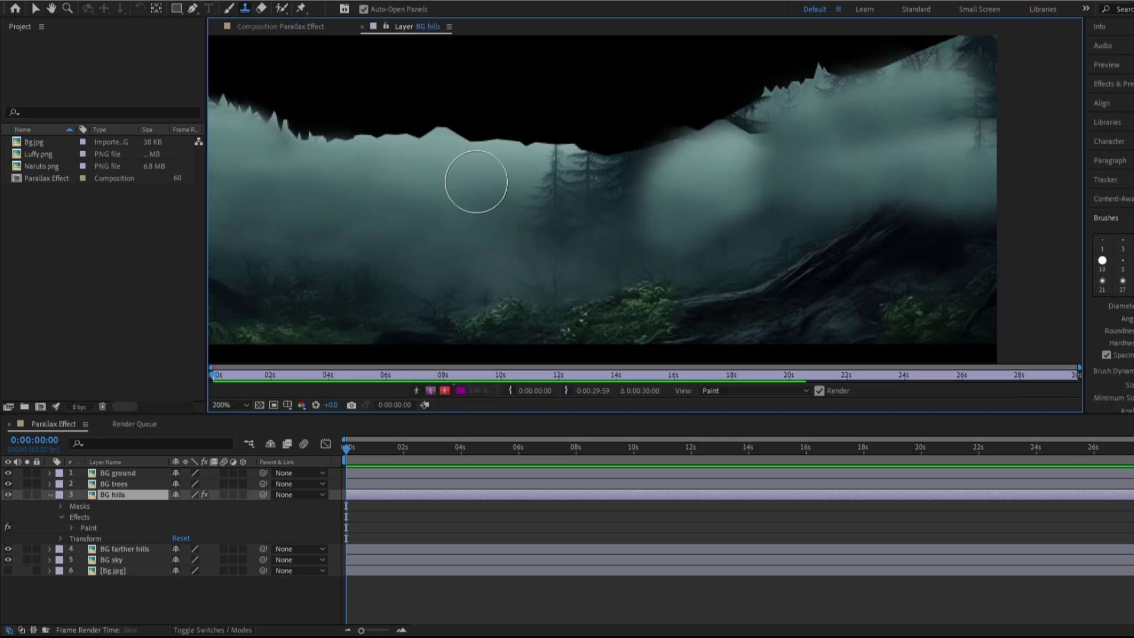
# Step: Clone mist over the dark trees right of centre on BG hills, filling up to the ridge outline
pyautogui.keyDown('alt'); pyautogui.click(392, 183); pyautogui.keyUp('alt')
pyautogui.click(803, 131)
pyautogui.moveTo(703, 169); pyautogui.dragTo(797, 162)
pyautogui.scroll(1, 813, 142)
pyautogui.click(1102, 262)
pyautogui.moveTo(655, 192); pyautogui.dragTo(692, 183)
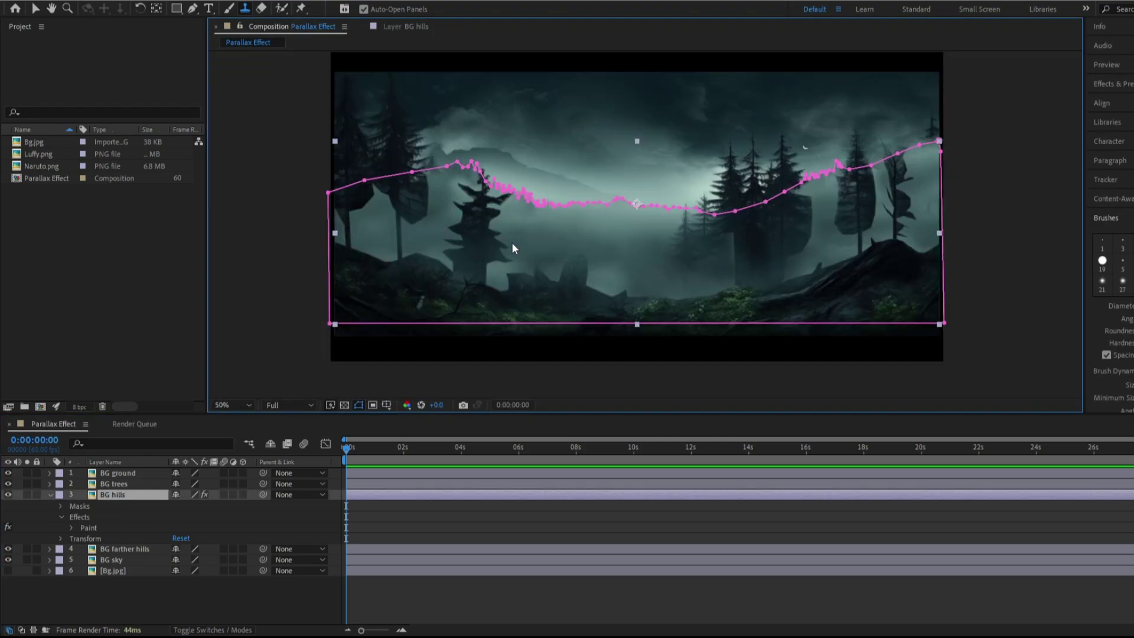
# Step: Expand the masks of the BG trees layer and the properties of its Mask 1
pyautogui.click(572, 507)
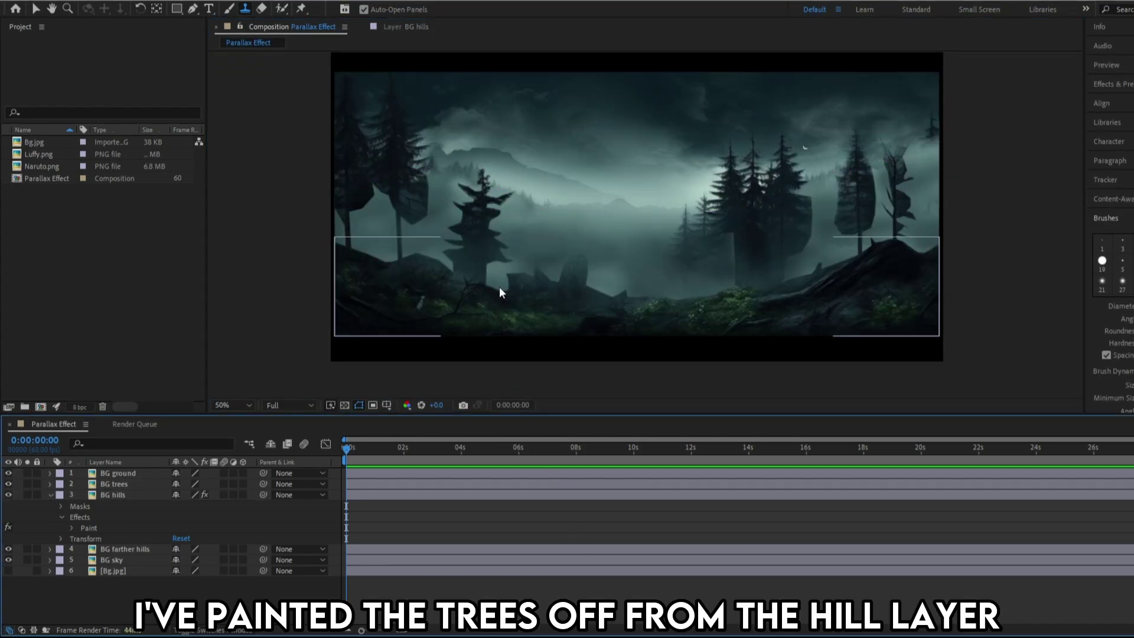
pyautogui.click(125, 484)
pyautogui.click(137, 473)
pyautogui.click(136, 484)
pyautogui.click(136, 483)
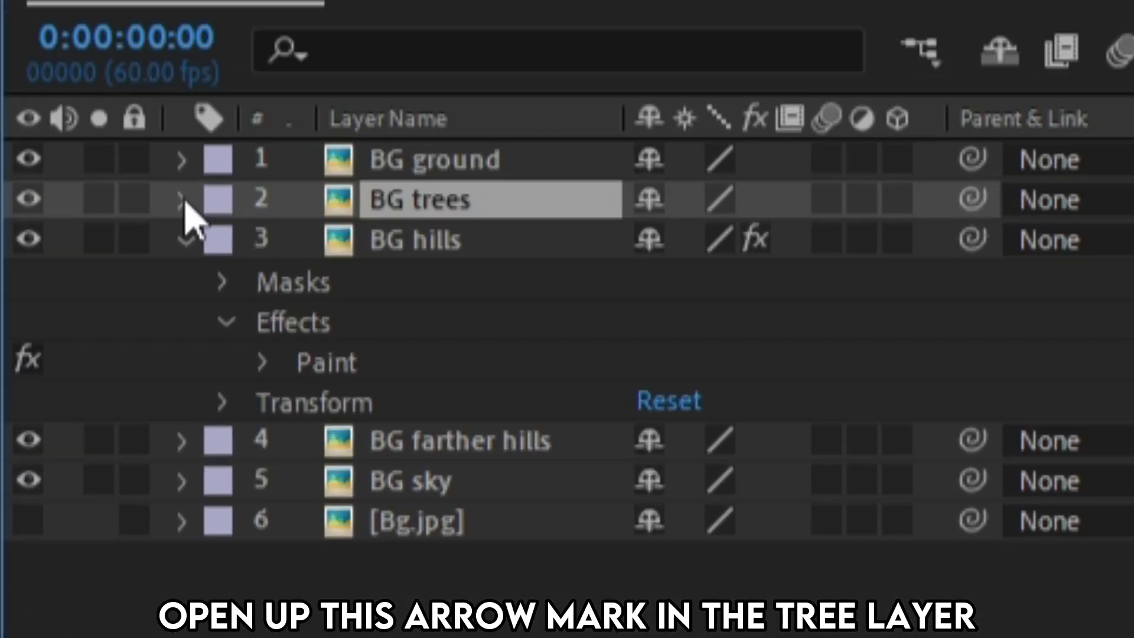
pyautogui.click(51, 485)
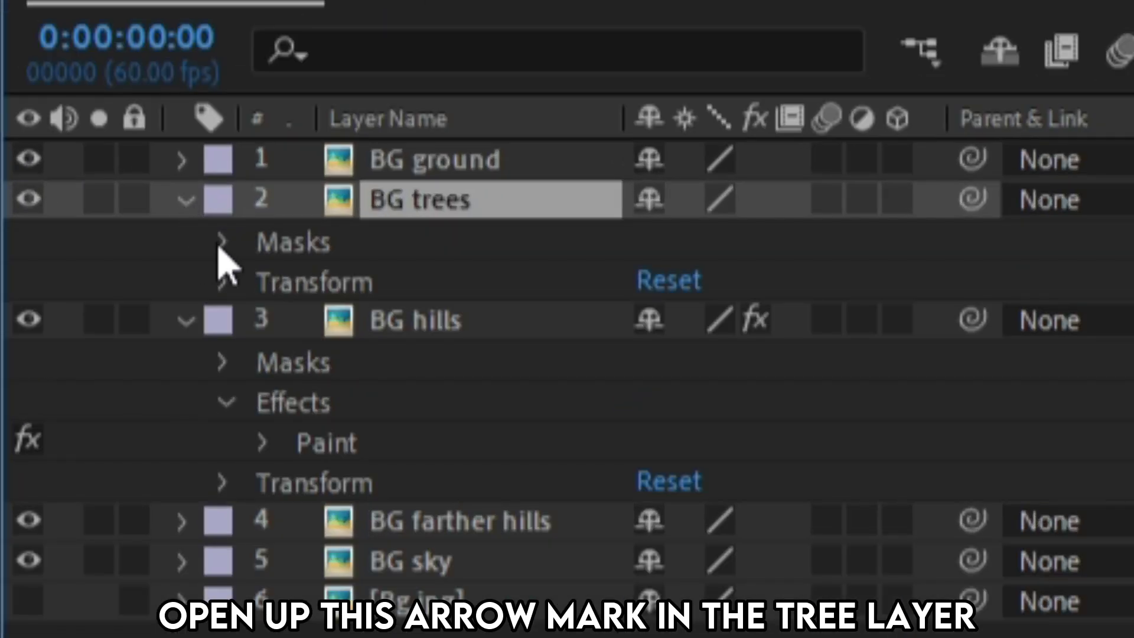
pyautogui.click(222, 242)
pyautogui.click(387, 275)
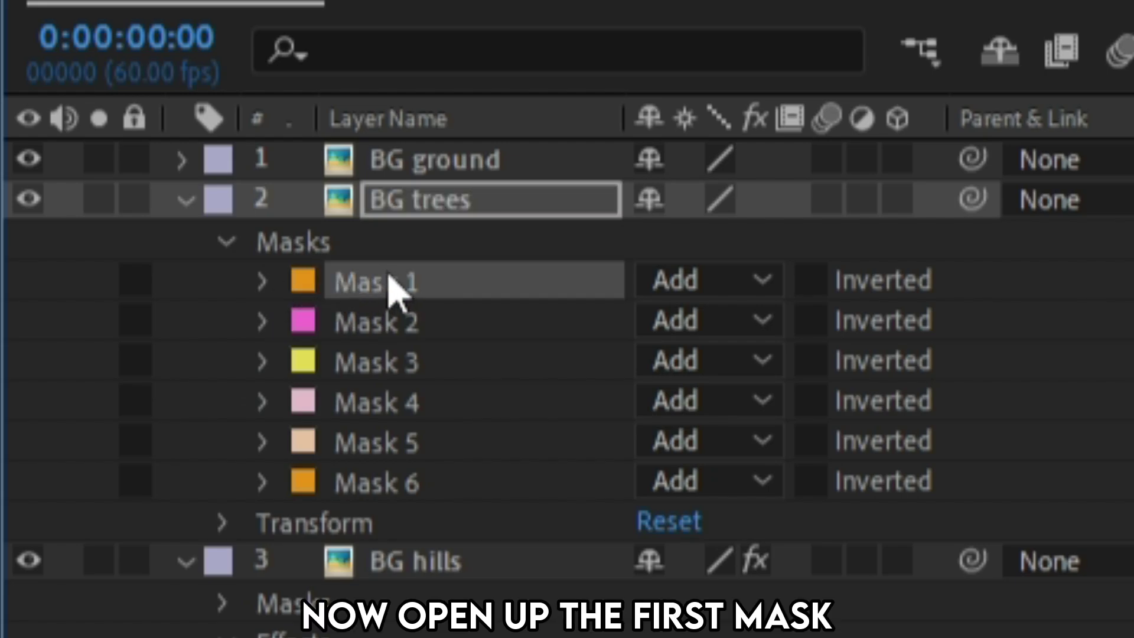
pyautogui.click(262, 282)
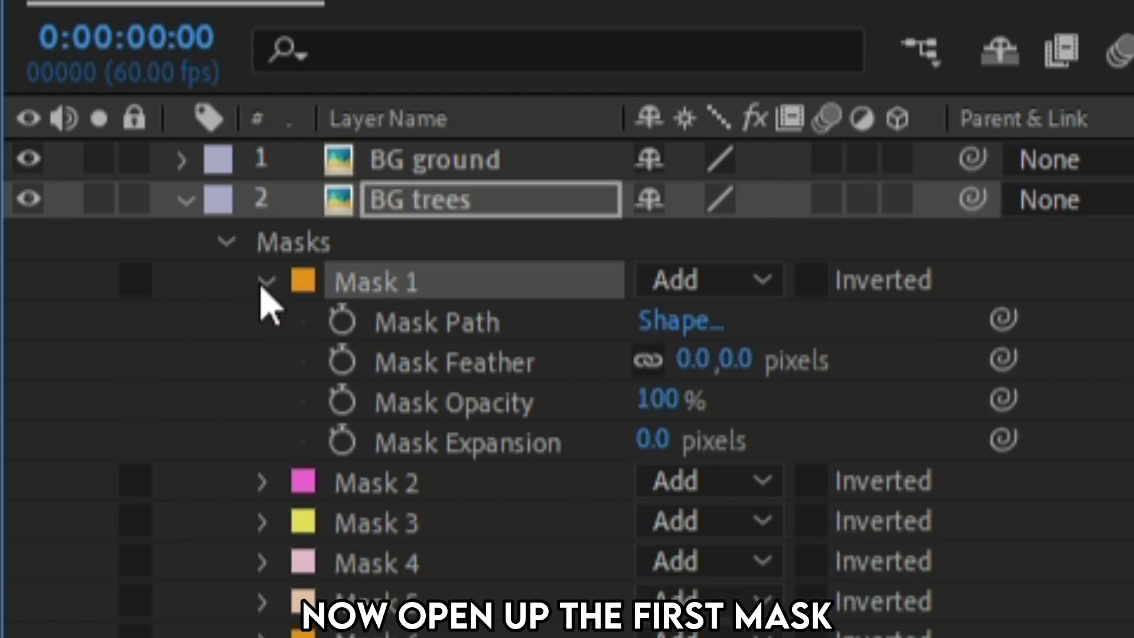
# Step: Set the feather of Mask 1 on BG trees to 25 pixels
pyautogui.click(499, 365)
pyautogui.moveTo(702, 362); pyautogui.dragTo(809, 369)
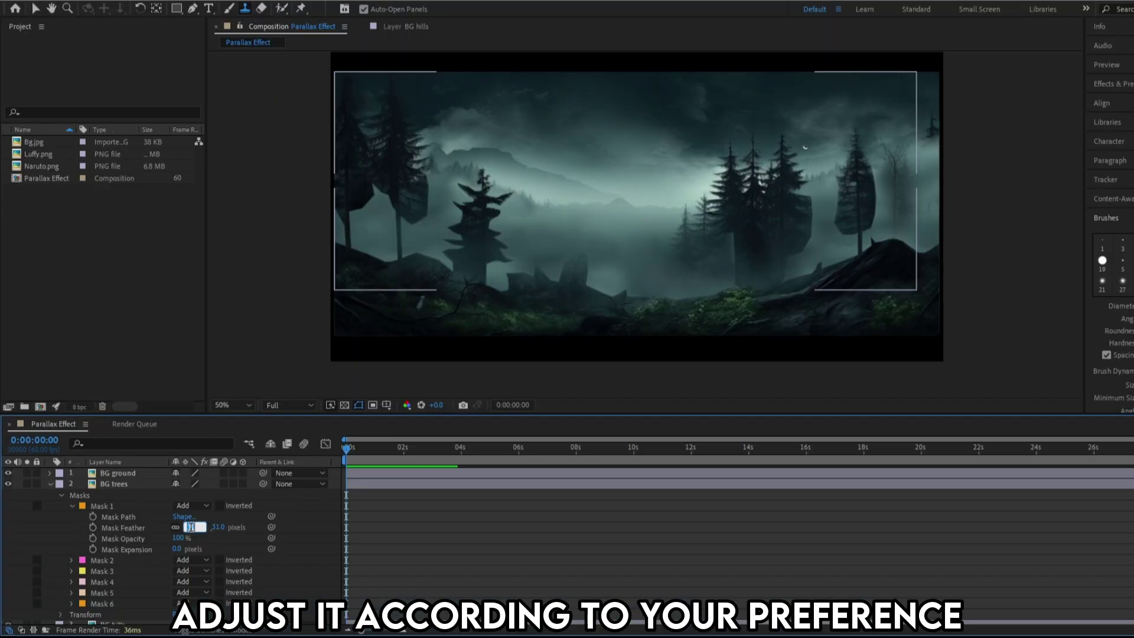
pyautogui.write('5')
pyautogui.press('Return')
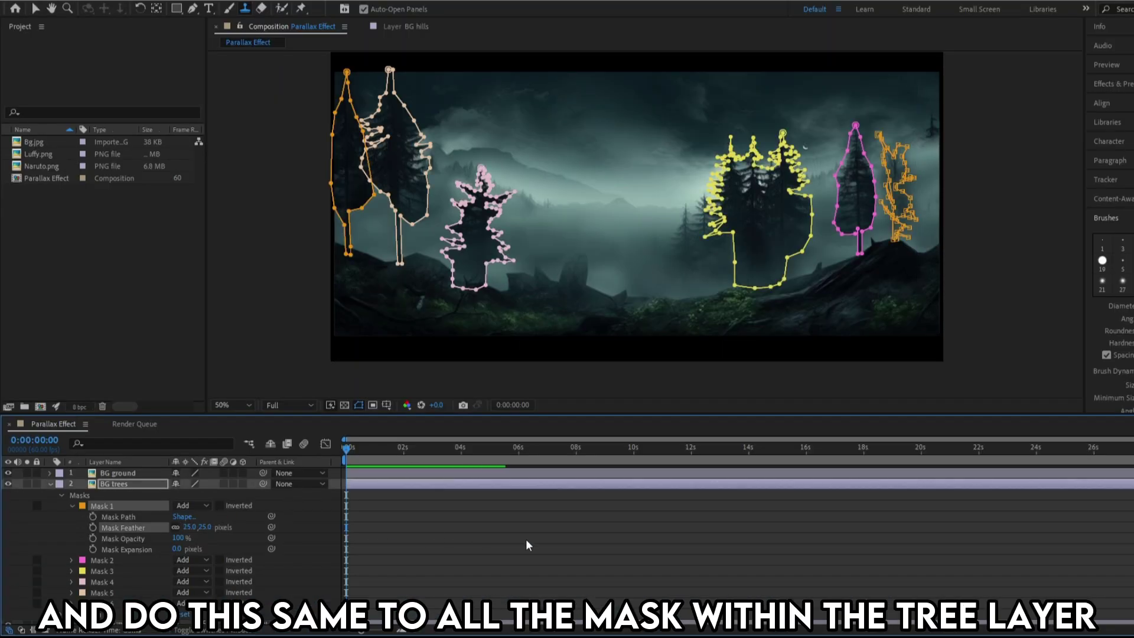
# Step: Set the feather of Masks 1 to 4 on the BG trees layer to 20 pixels each
pyautogui.click(529, 545)
pyautogui.click(187, 527)
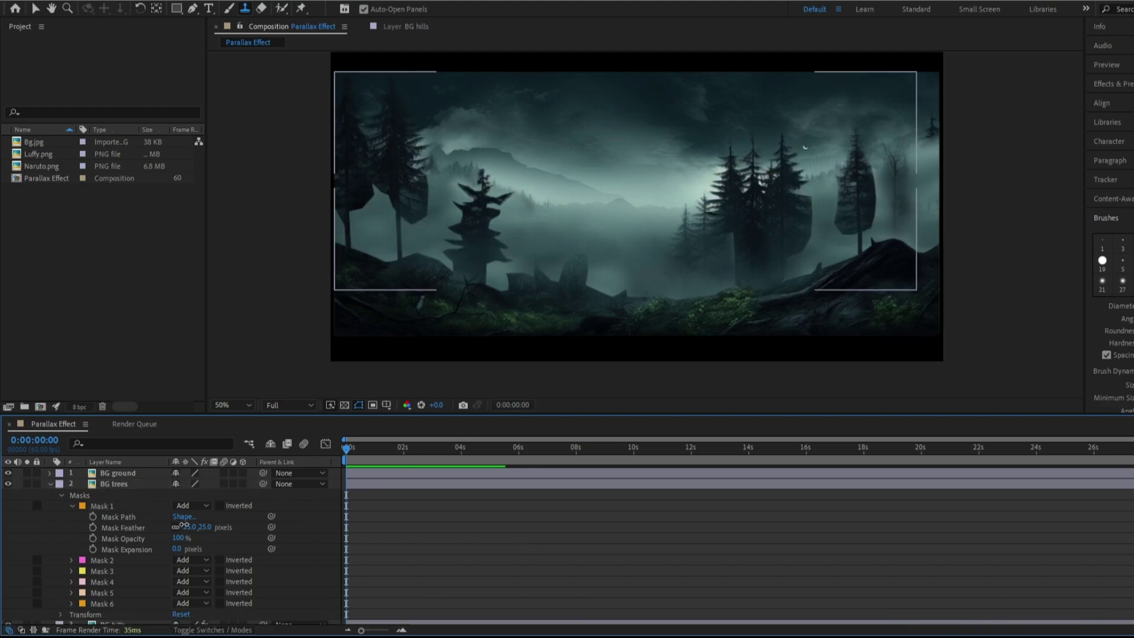
pyautogui.click(188, 548)
pyautogui.write('20')
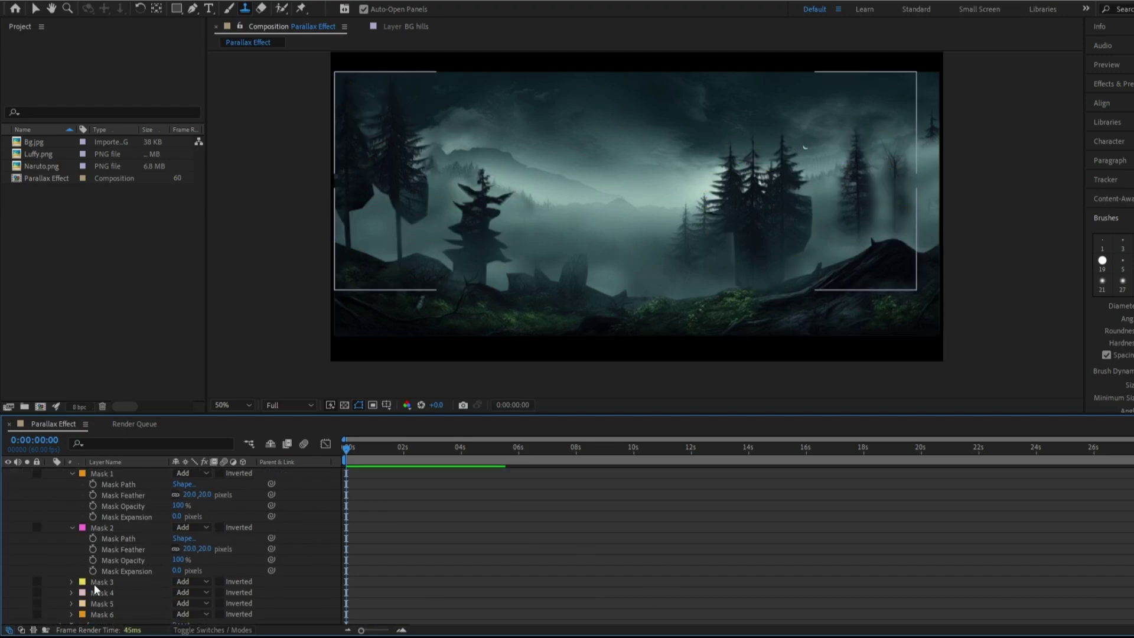
pyautogui.click(70, 582)
pyautogui.click(189, 598)
pyautogui.write('20')
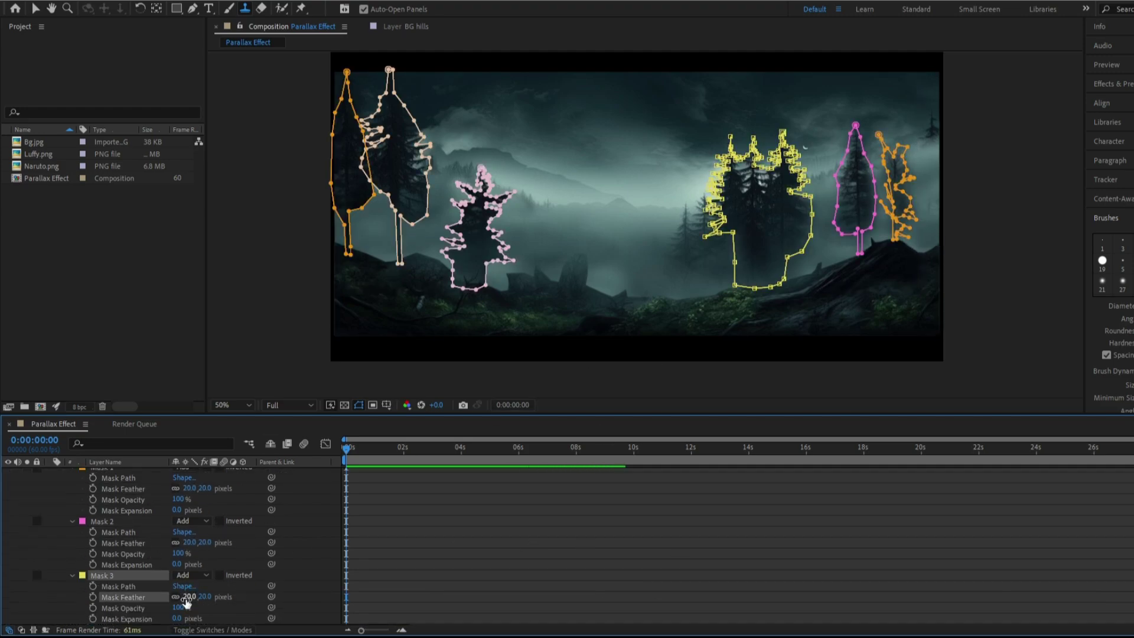
pyautogui.scroll(-2, 104, 569)
pyautogui.click(71, 565)
pyautogui.click(190, 588)
pyautogui.write('20')
# Step: Expand Masks 5 and 6 on BG trees, set the Mask 6 feather to 15 pixels and collapse the layer
pyautogui.scroll(-2, 128, 587)
pyautogui.click(71, 553)
pyautogui.scroll(-1, 69, 554)
pyautogui.click(71, 575)
pyautogui.click(190, 598)
pyautogui.write('15')
pyautogui.press('Return')
pyautogui.scroll(-2, 129, 531)
pyautogui.scroll(8, 94, 514)
pyautogui.click(51, 483)
# Step: Set the feather of the BG ground layer's mask to 20 pixels
pyautogui.click(71, 472)
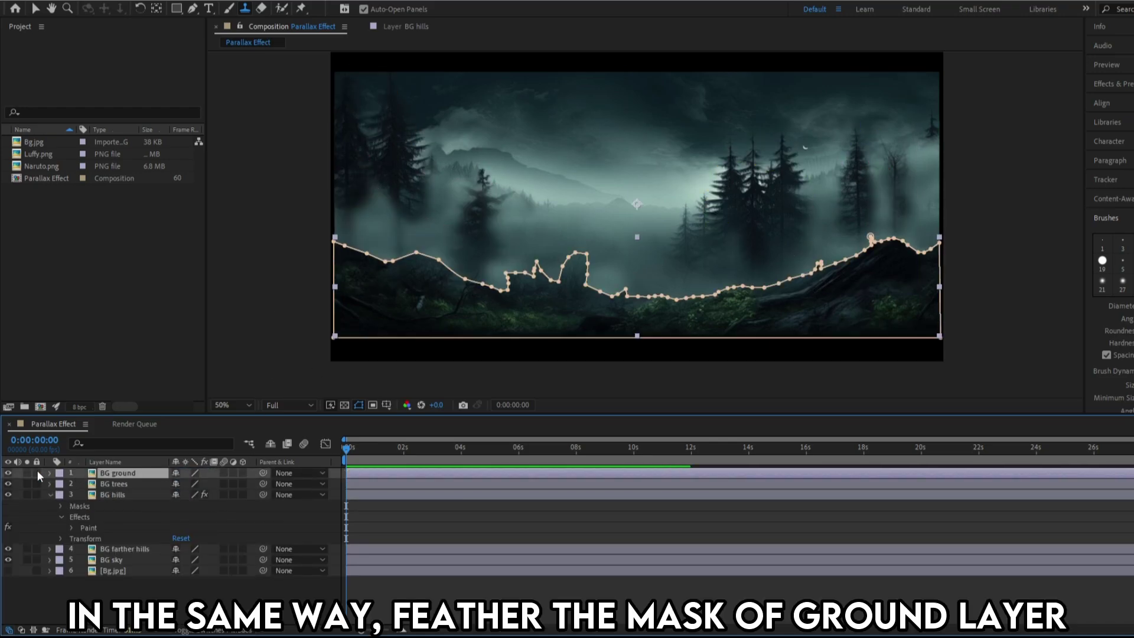
pyautogui.click(50, 473)
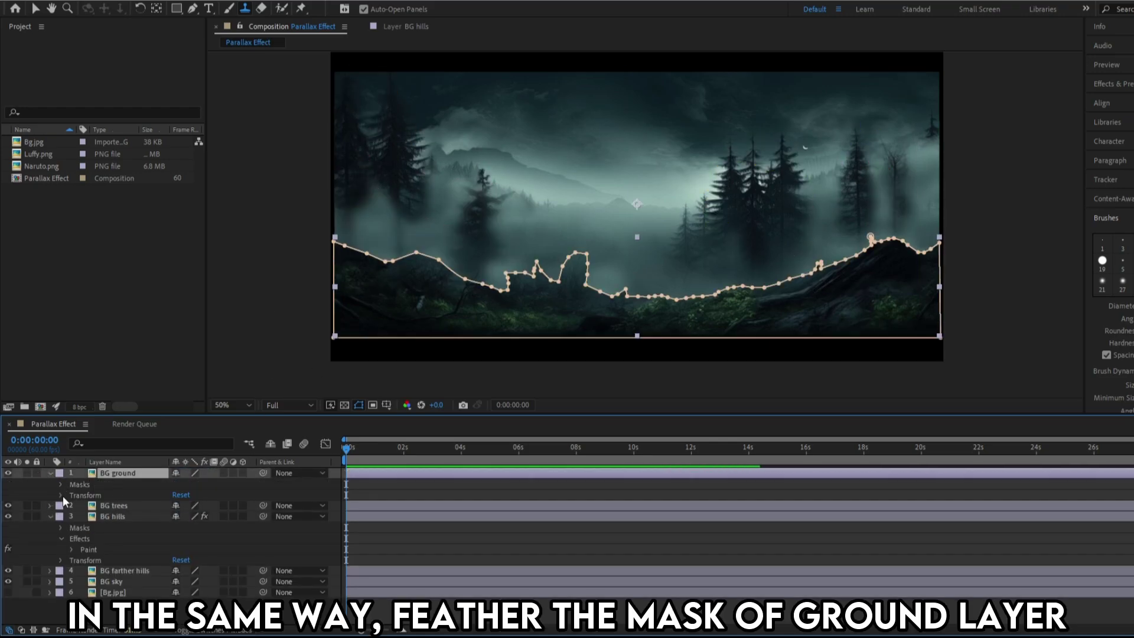
pyautogui.click(61, 494)
pyautogui.click(61, 495)
pyautogui.click(62, 484)
pyautogui.click(72, 495)
pyautogui.write('20')
pyautogui.press('Return')
pyautogui.click(519, 561)
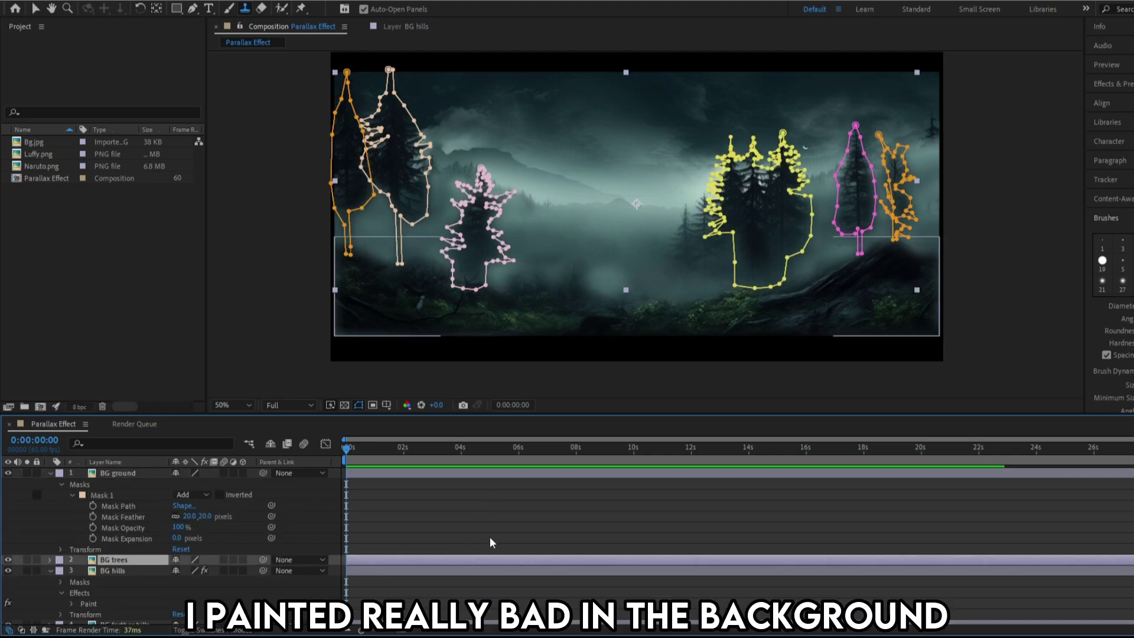
pyautogui.click(347, 495)
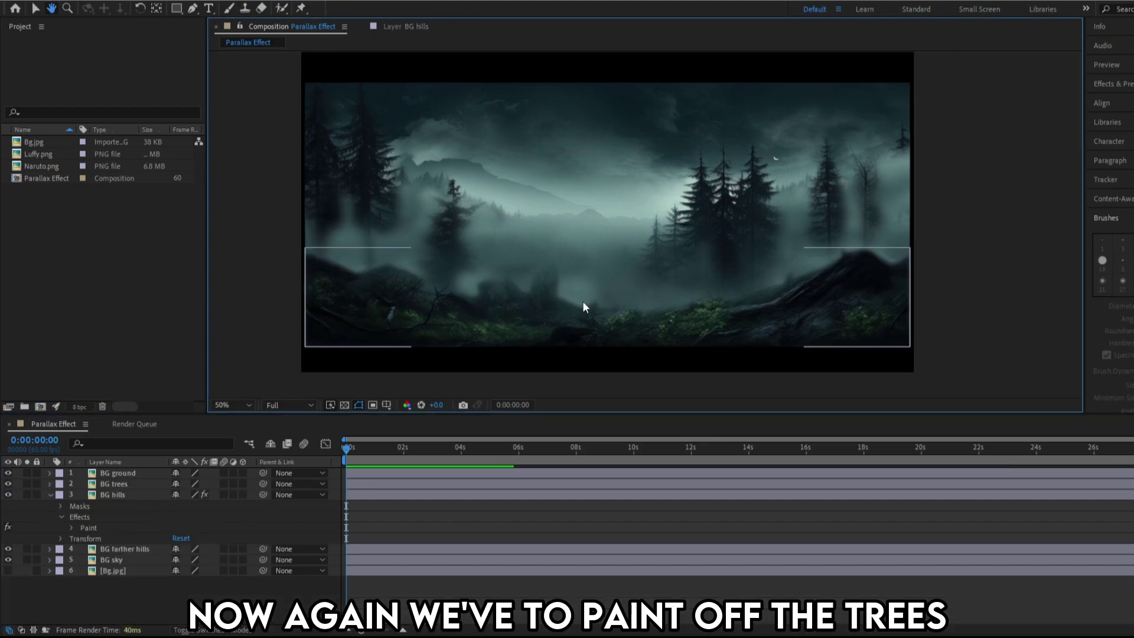
# Step: Open the BG farther hills layer for painting and choose the Clone Stamp tool with the soft 27-pixel brush
pyautogui.scroll(2, 583, 307)
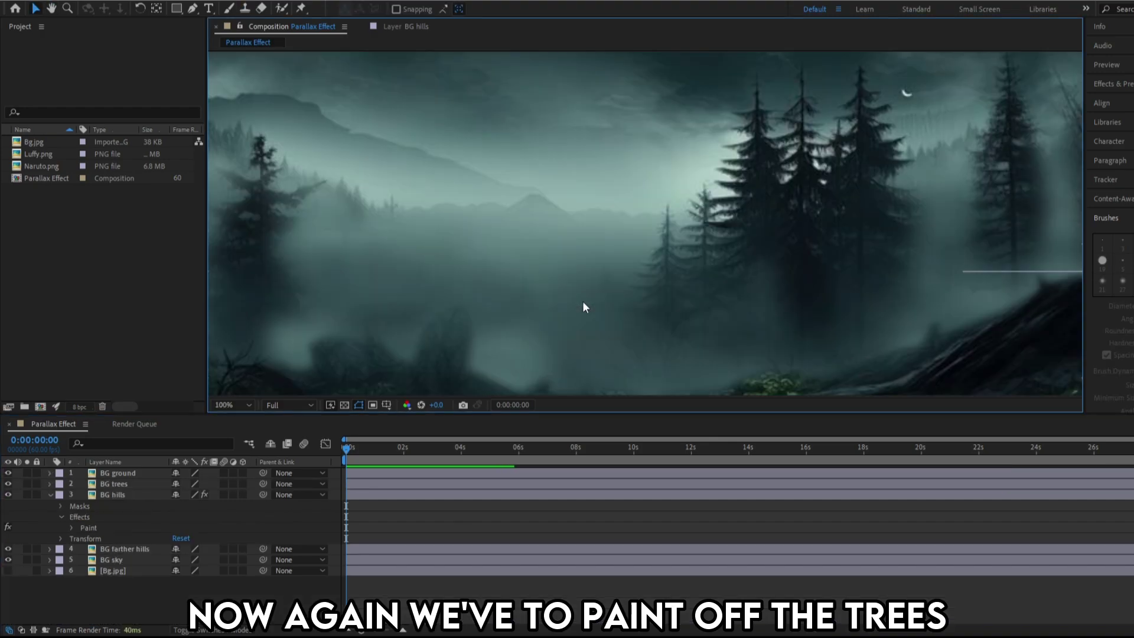
pyautogui.doubleClick(115, 548)
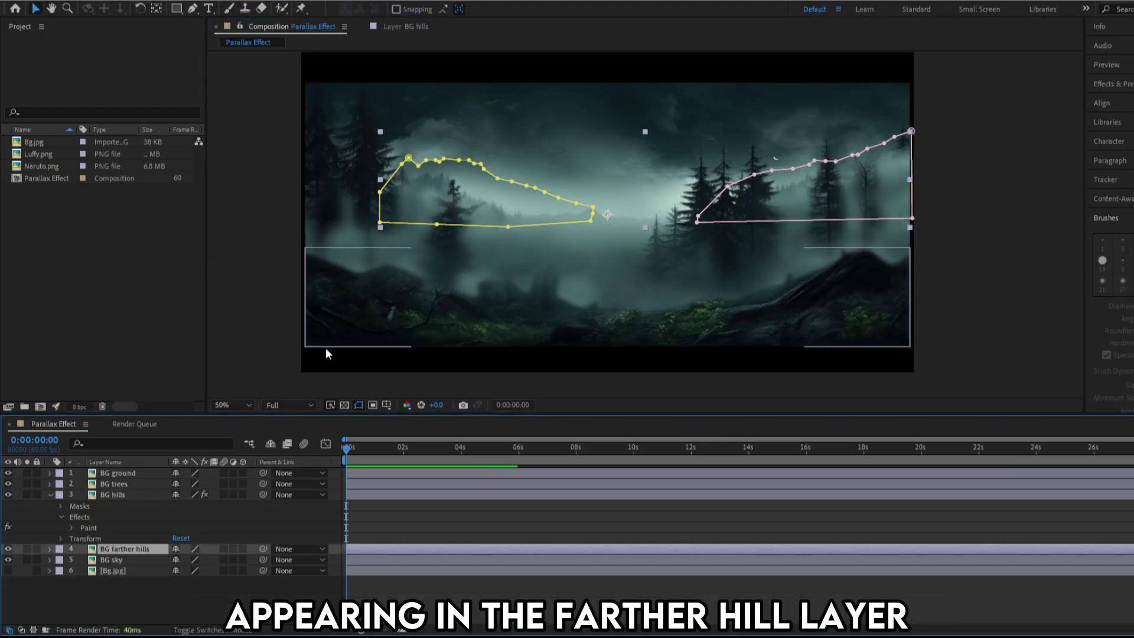
pyautogui.scroll(4, 530, 231)
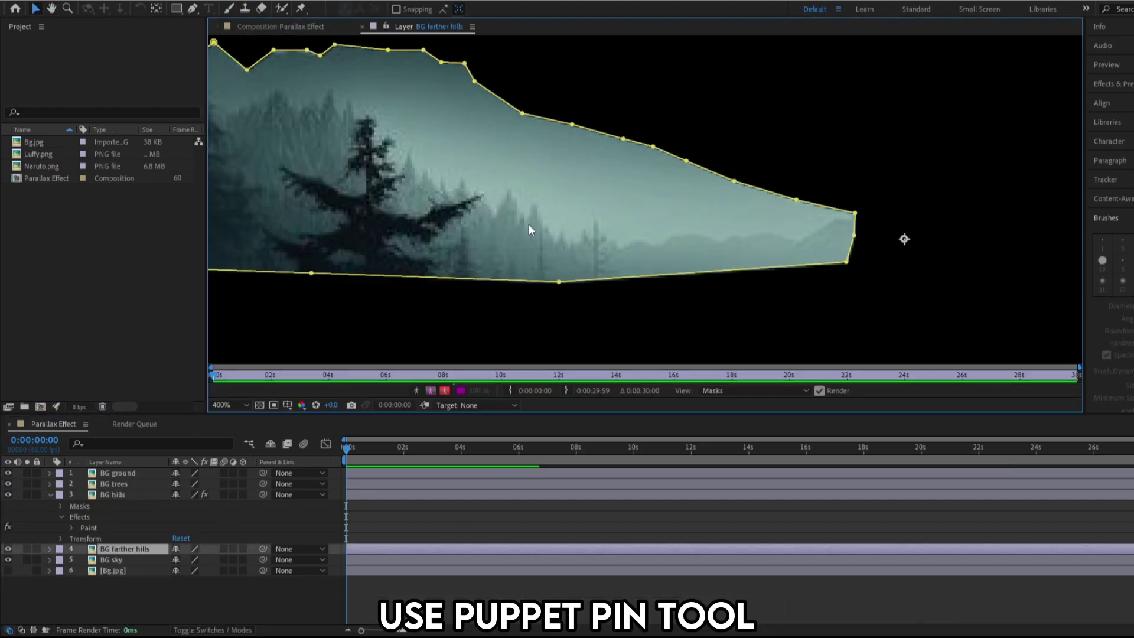
pyautogui.click(301, 10)
pyautogui.click(244, 10)
pyautogui.click(1122, 284)
# Step: Clone the pale hillside mist over the dark tree in the left masked area of BG farther hills and save the project
pyautogui.keyDown('alt'); pyautogui.click(767, 223); pyautogui.keyUp('alt')
pyautogui.moveTo(664, 243); pyautogui.dragTo(360, 192)
pyautogui.moveTo(707, 216)
pyautogui.mouseDown()
pyautogui.moveTo(449, 259)
pyautogui.moveTo(354, 126)
pyautogui.moveTo(337, 274)
pyautogui.moveTo(290, 268)
pyautogui.moveTo(679, 299)
pyautogui.moveTo(721, 255)
pyautogui.moveTo(904, 254)
pyautogui.mouseUp()
pyautogui.scroll(1, 882, 248)
pyautogui.scroll(-3, 776, 202)
pyautogui.hotkey('ctrl', 's')
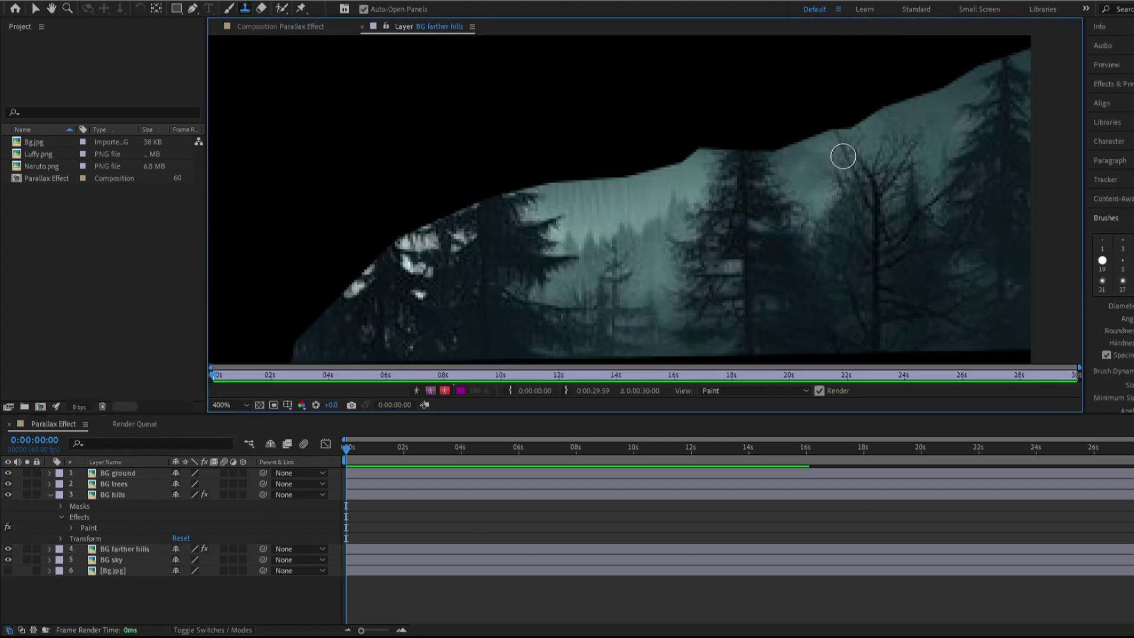
# Step: Clone the misty hillside texture over the trees in the right masked area of BG farther hills
pyautogui.scroll(1, 843, 156)
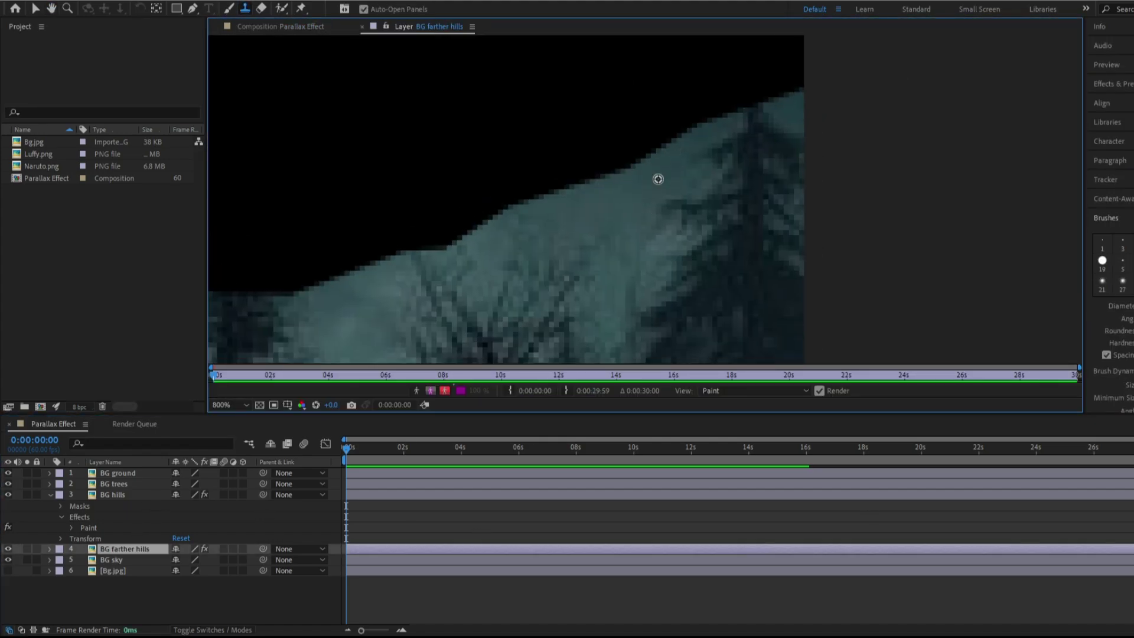
pyautogui.moveTo(656, 177)
pyautogui.mouseDown()
pyautogui.moveTo(782, 126)
pyautogui.moveTo(683, 348)
pyautogui.moveTo(732, 195)
pyautogui.moveTo(694, 283)
pyautogui.mouseUp()
pyautogui.keyDown('alt'); pyautogui.click(760, 158); pyautogui.keyUp('alt')
pyautogui.scroll(-1, 826, 183)
pyautogui.click(1122, 284)
pyautogui.keyDown('alt'); pyautogui.click(657, 158); pyautogui.keyUp('alt')
pyautogui.moveTo(662, 210)
pyautogui.mouseDown()
pyautogui.moveTo(695, 356)
pyautogui.moveTo(644, 271)
pyautogui.mouseUp()
pyautogui.press(',')
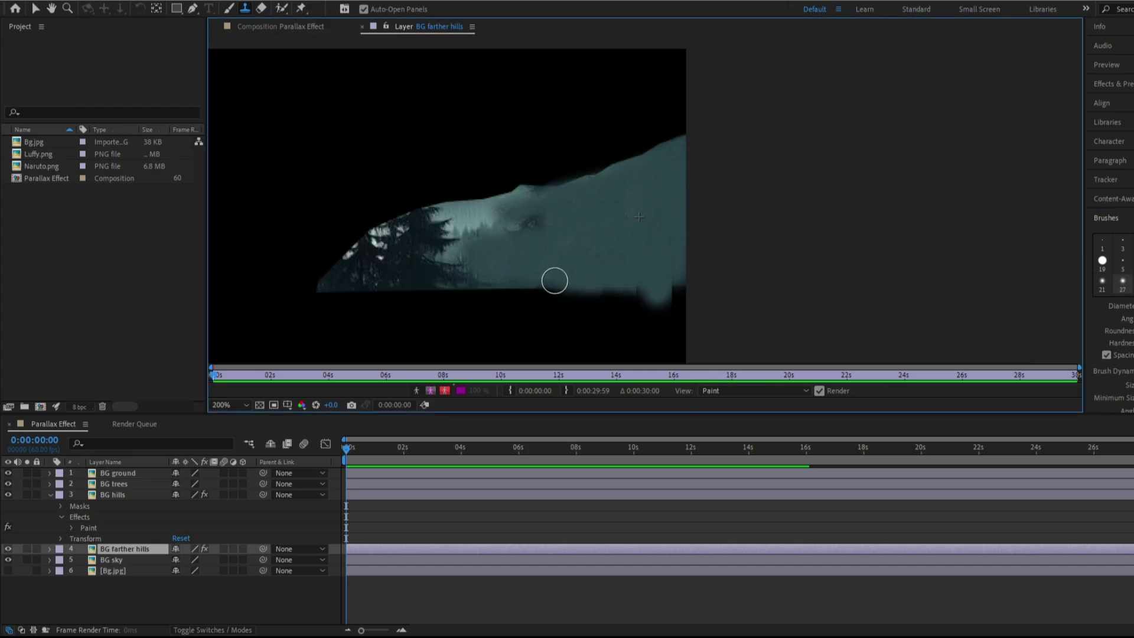
pyautogui.moveTo(650, 188)
pyautogui.mouseDown()
pyautogui.moveTo(493, 267)
pyautogui.moveTo(581, 213)
pyautogui.moveTo(351, 265)
pyautogui.mouseUp()
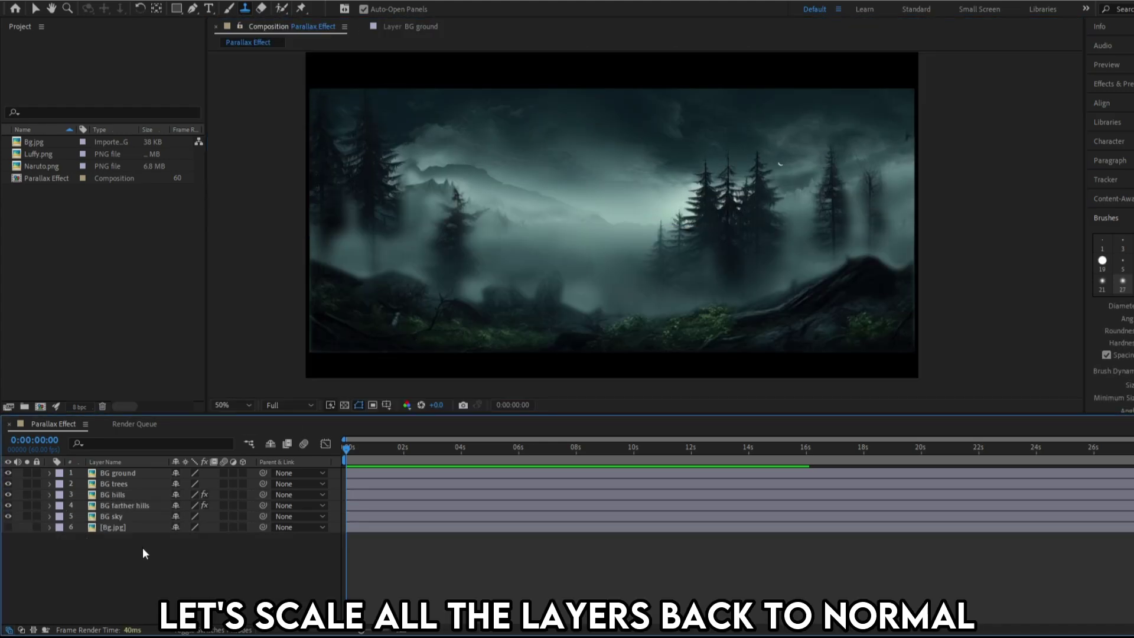
# Step: Scale all six background layers together to 330% and return to the Selection tool
pyautogui.click(151, 473)
pyautogui.keyDown('shift'); pyautogui.click(154, 527); pyautogui.keyUp('shift')
pyautogui.press('s')
pyautogui.moveTo(193, 483); pyautogui.dragTo(284, 482)
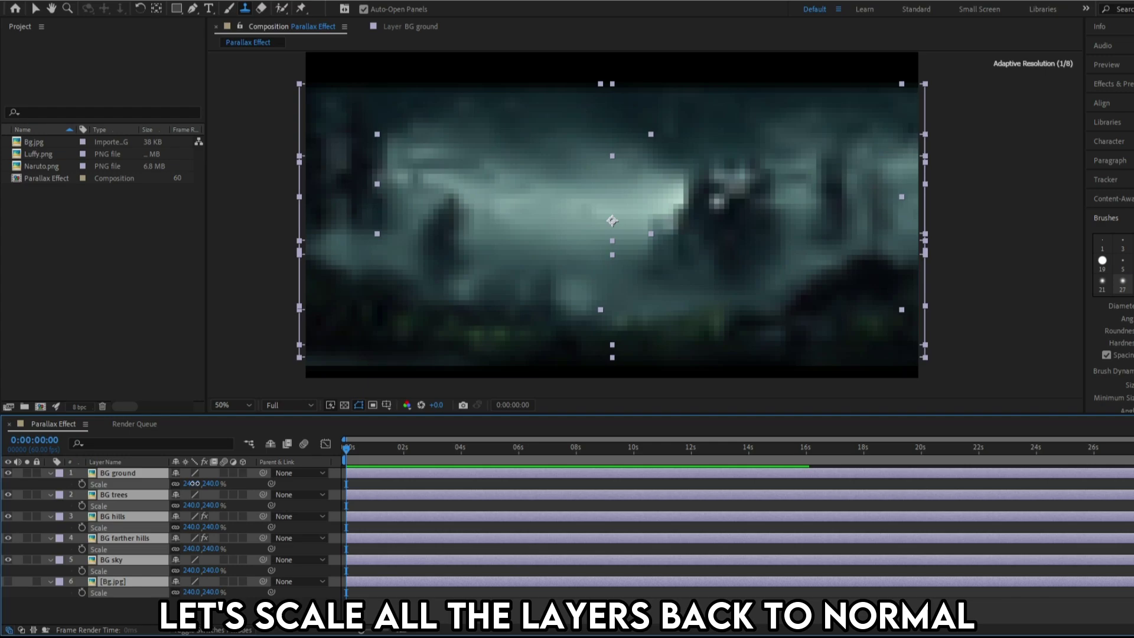
pyautogui.scroll(-2, 646, 223)
pyautogui.click(118, 473)
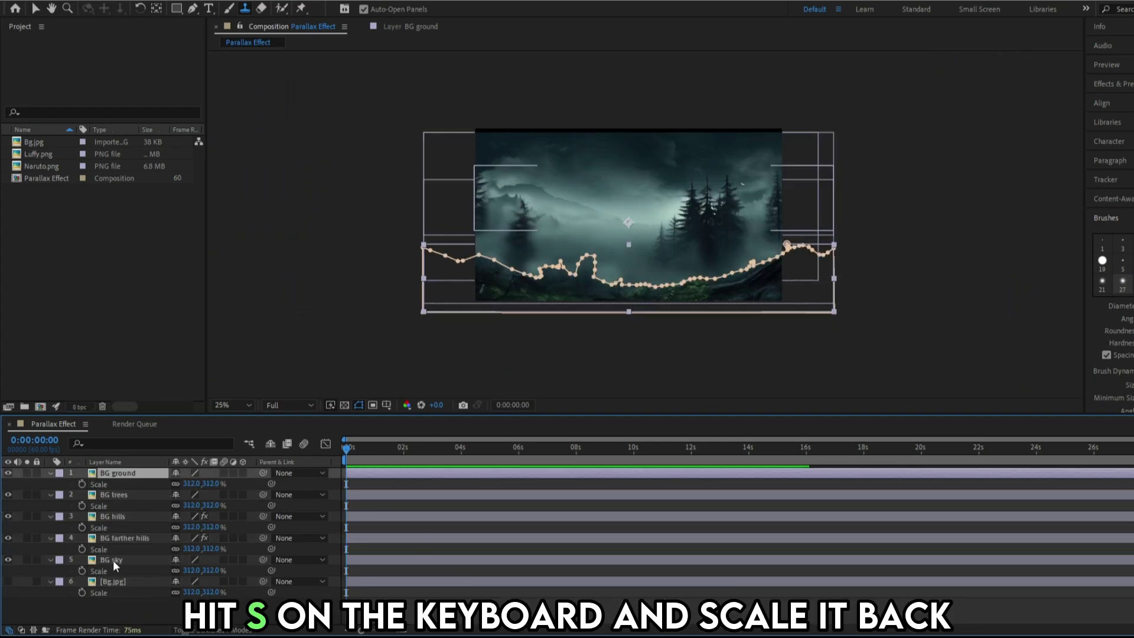
pyautogui.hotkey('ctrl', 'a')
pyautogui.write('330')
pyautogui.press('Return')
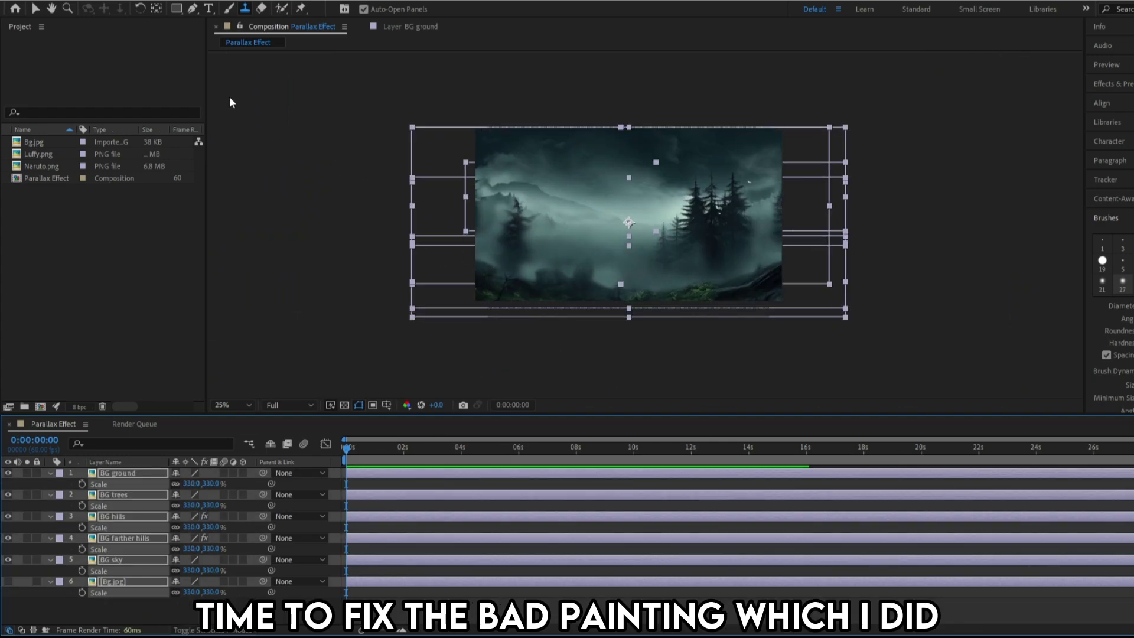
pyautogui.click(35, 8)
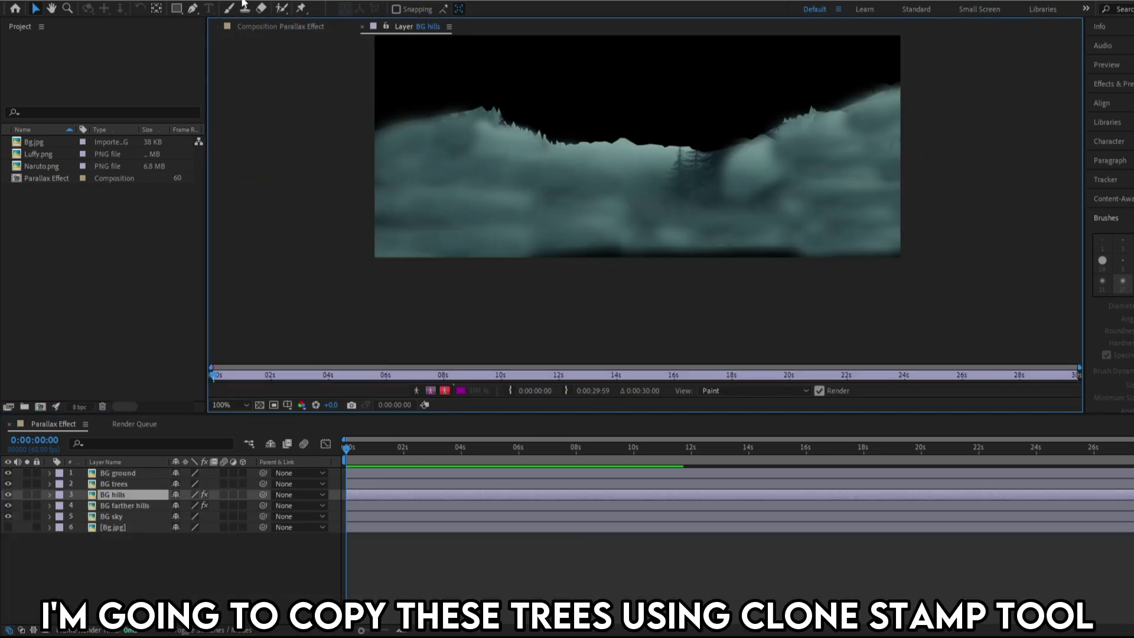
# Step: Duplicate the misty dark trees across the left and middle of the BG hills layer using the Clone Stamp tool
pyautogui.click(244, 8)
pyautogui.press('.')
pyautogui.moveTo(438, 169); pyautogui.dragTo(511, 200)
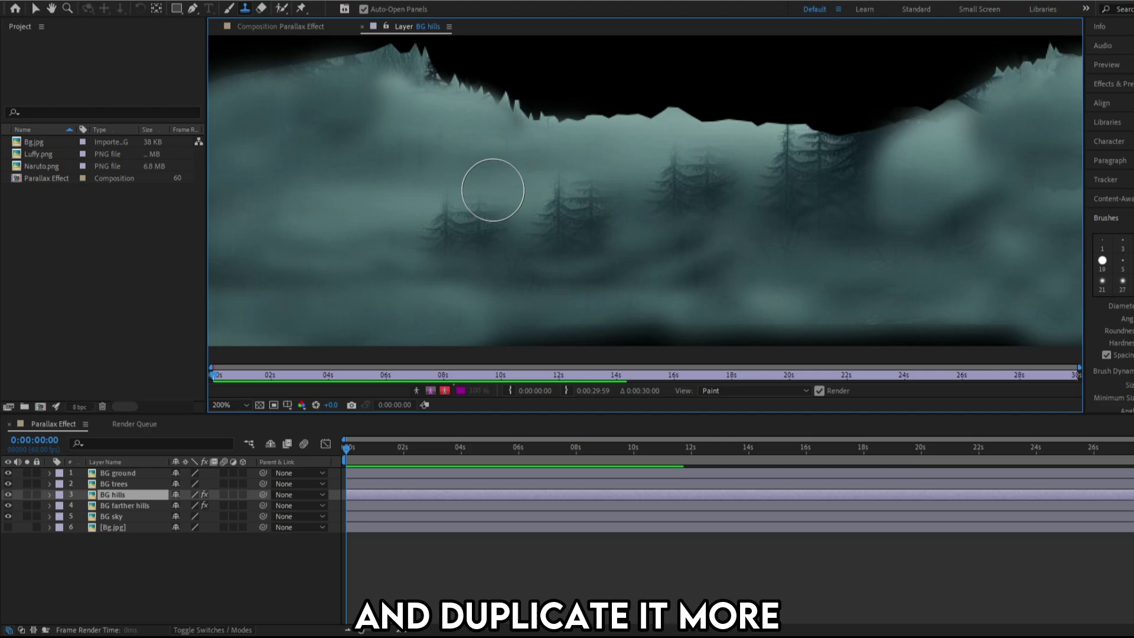
pyautogui.scroll(-2, 609, 213)
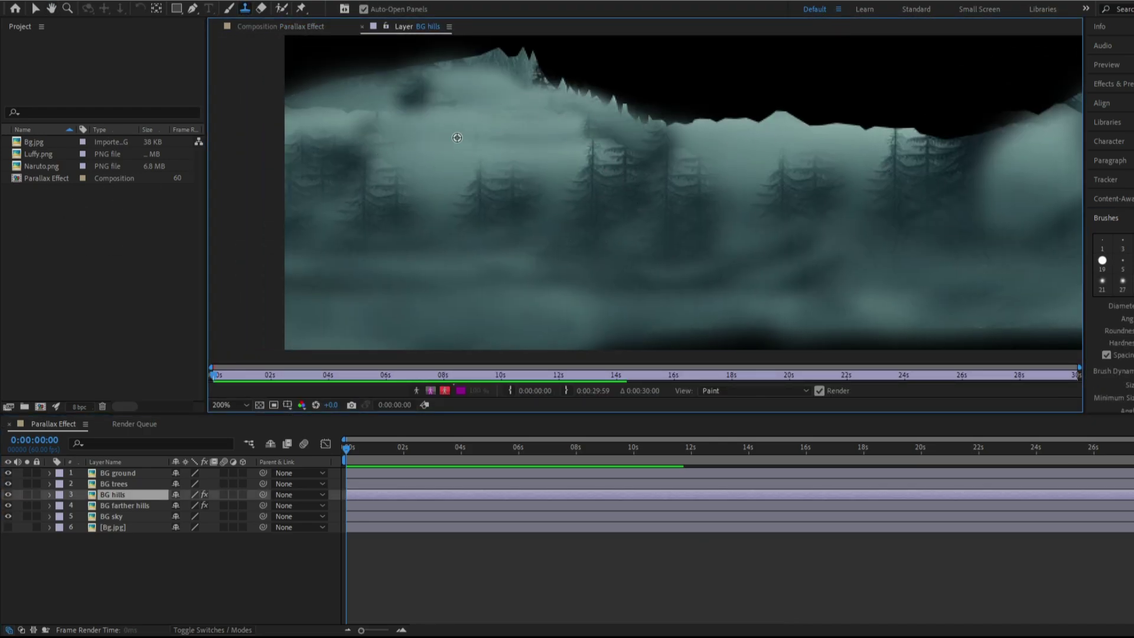
# Step: Clone pale mist over the dark patch and hard edge on the left hill of the BG hills layer
pyautogui.keyDown('alt'); pyautogui.click(457, 138); pyautogui.keyUp('alt')
pyautogui.moveTo(417, 101); pyautogui.dragTo(298, 109)
pyautogui.scroll(-1, 828, 204)
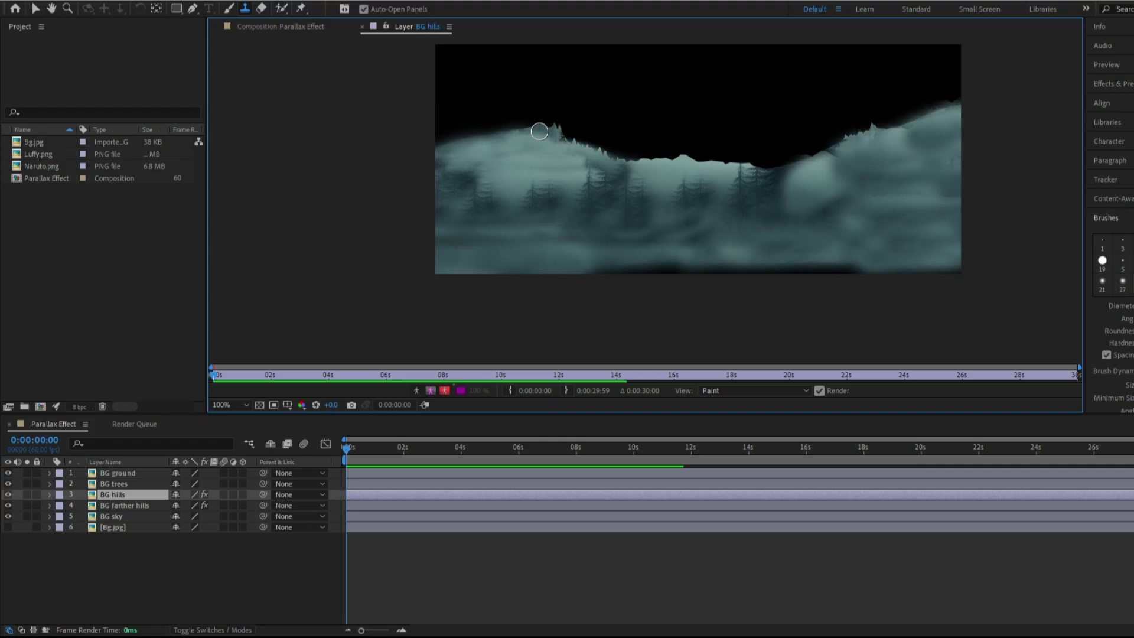
pyautogui.moveTo(472, 165); pyautogui.dragTo(539, 170)
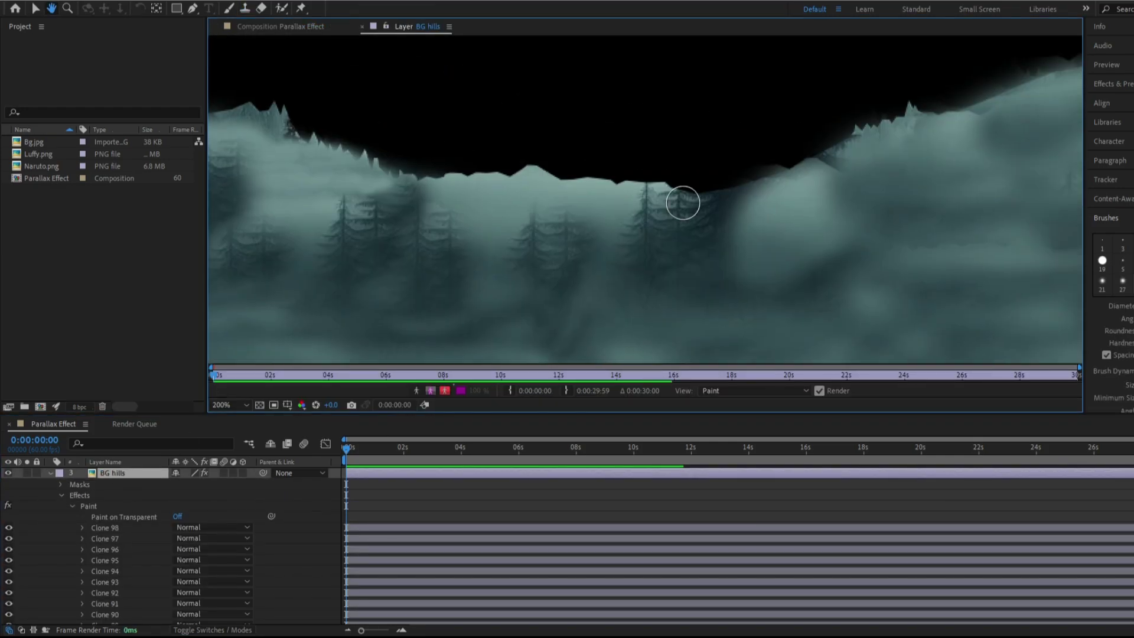
# Step: Return to the Parallax Effect composition and collapse the properties of the BG hills layer
pyautogui.click(290, 27)
pyautogui.click(528, 498)
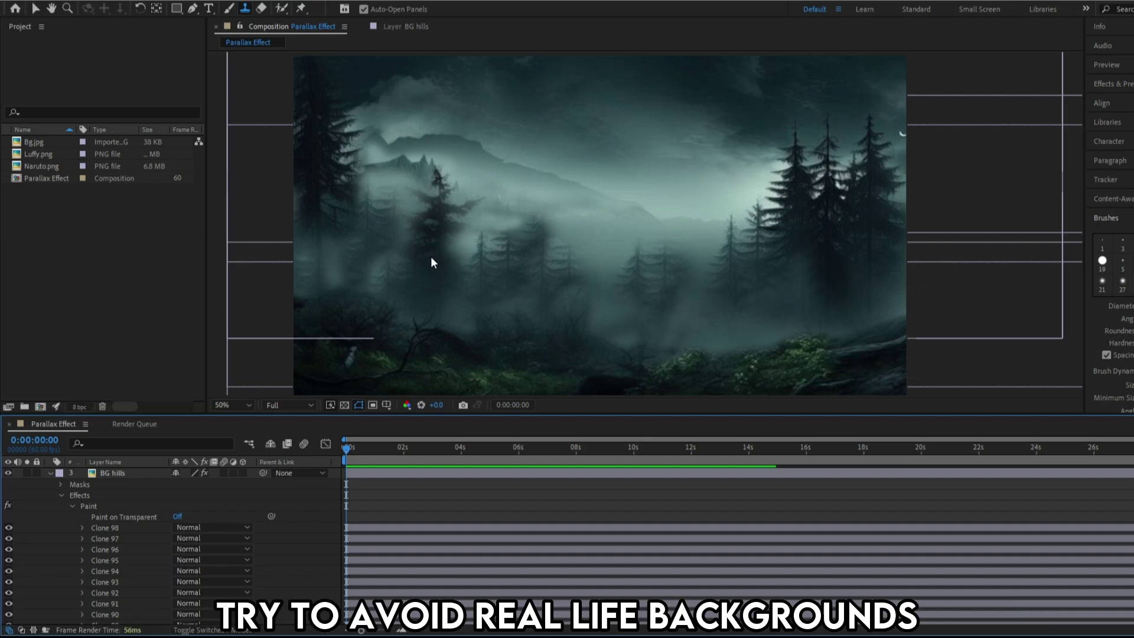
pyautogui.click(50, 473)
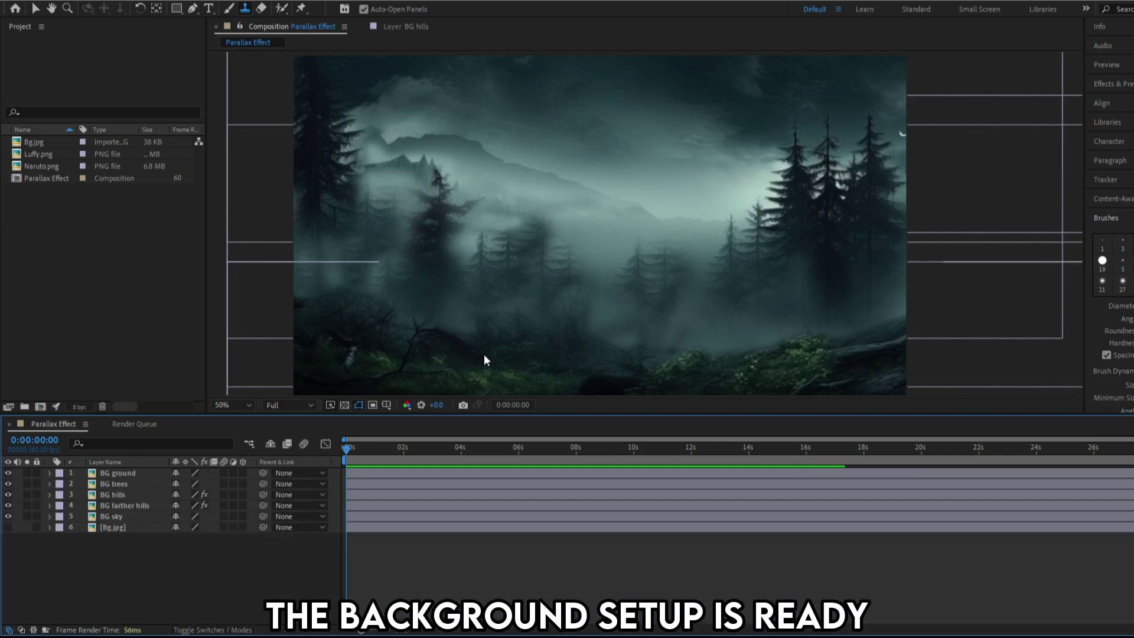
# Step: Add Naruto.png to the timeline as the top layer above BG ground and reposition it in the frame
pyautogui.moveTo(43, 166); pyautogui.dragTo(114, 457)
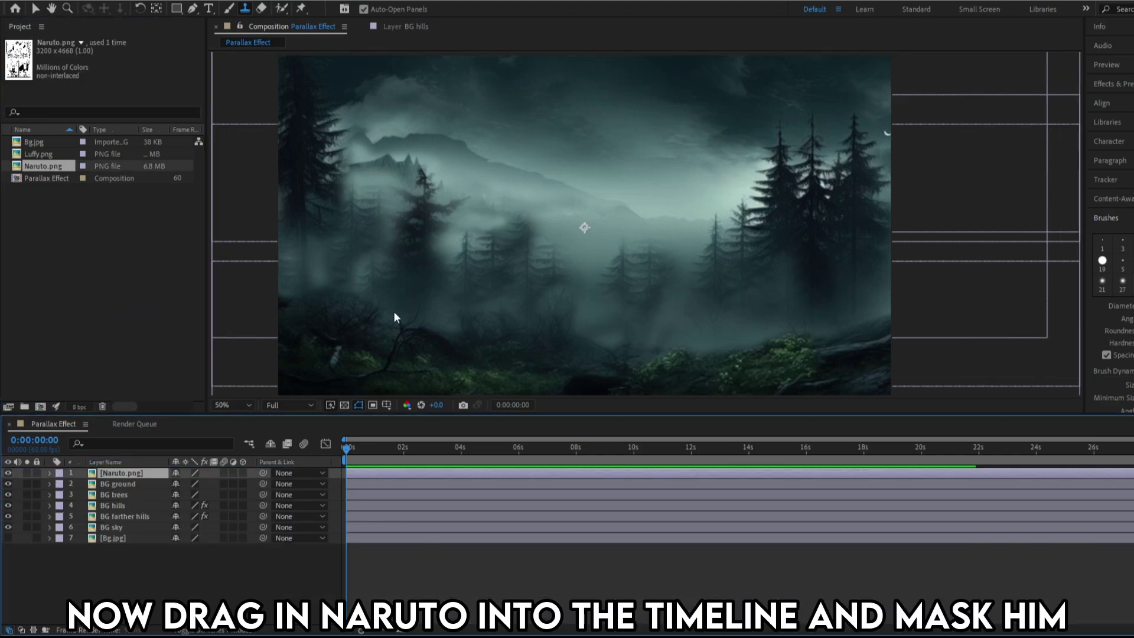
pyautogui.scroll(-2, 394, 312)
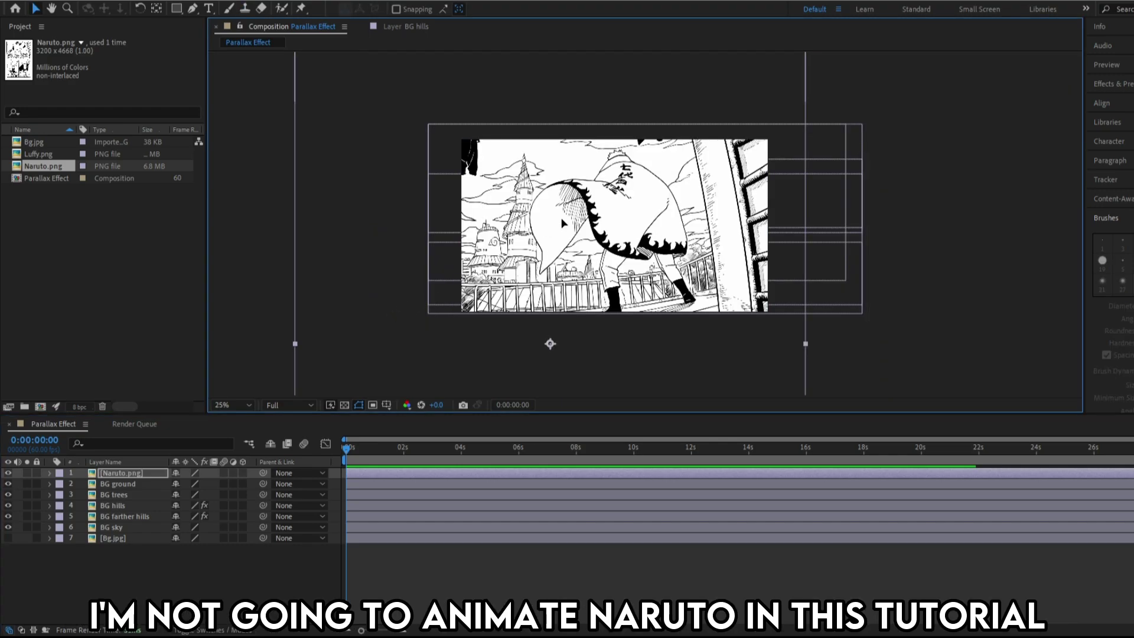
pyautogui.moveTo(563, 222); pyautogui.dragTo(570, 219)
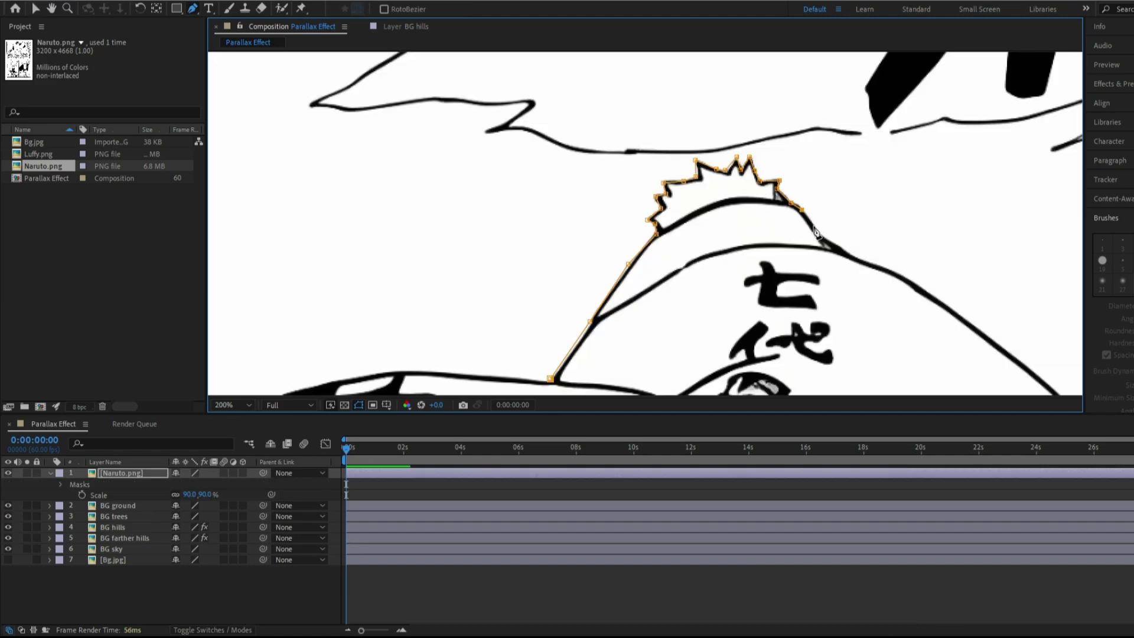
# Step: Trace the Naruto.png mask from the collar down the right edge of the cloak and along the outer right leg
pyautogui.click(824, 235)
pyautogui.click(848, 253)
pyautogui.moveTo(715, 239); pyautogui.dragTo(524, 152)
pyautogui.moveTo(865, 305); pyautogui.dragTo(599, 186)
pyautogui.click(702, 356)
pyautogui.moveTo(701, 356); pyautogui.dragTo(633, 54)
pyautogui.click(664, 340)
pyautogui.scroll(-2, 664, 340)
pyautogui.scroll(4, 651, 247)
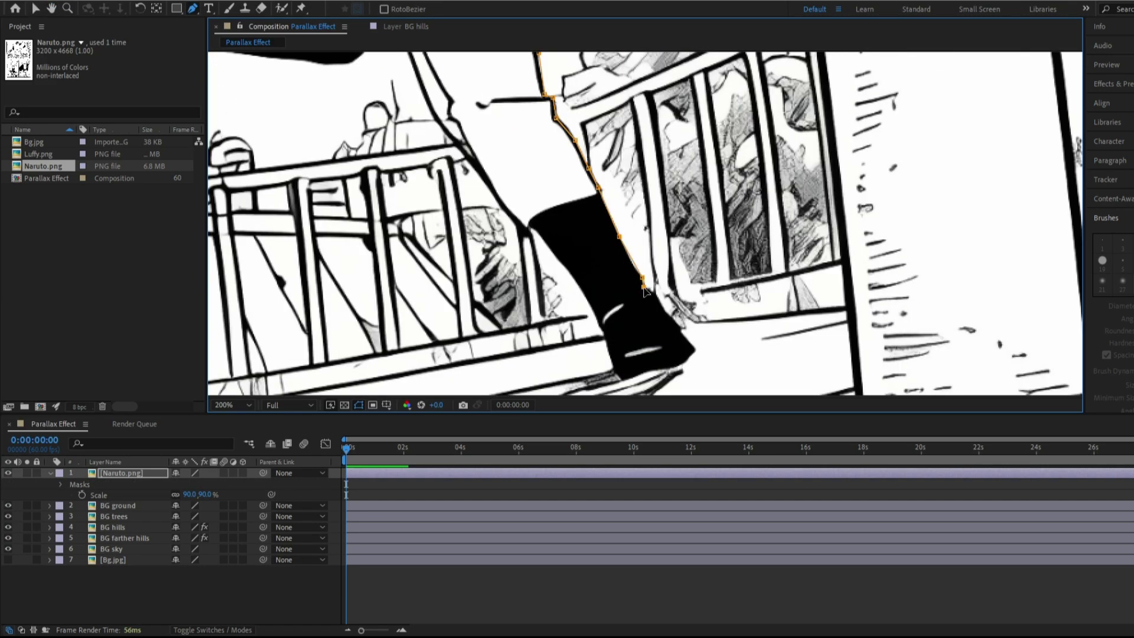
# Step: Continue the Naruto.png mask up the inner right leg, along the cloak hem and down the left leg's inner edge
pyautogui.moveTo(489, 204); pyautogui.dragTo(666, 266)
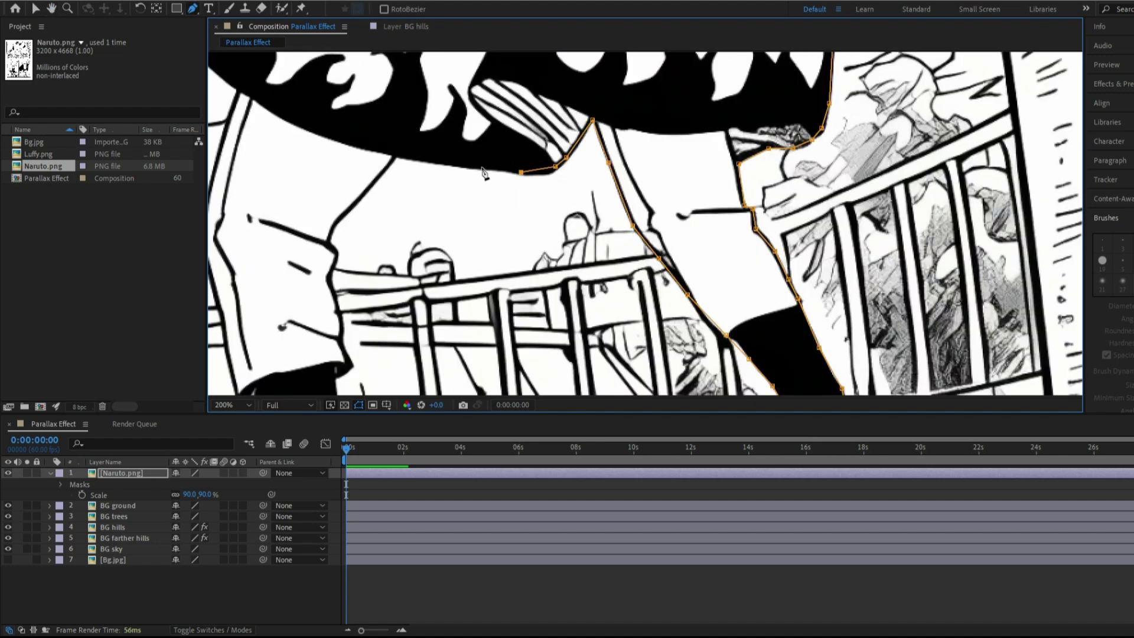
pyautogui.click(340, 319)
pyautogui.click(351, 364)
pyautogui.moveTo(427, 332); pyautogui.dragTo(611, 190)
pyautogui.click(520, 265)
pyautogui.click(525, 304)
pyautogui.click(530, 353)
pyautogui.moveTo(546, 360); pyautogui.dragTo(538, 150)
pyautogui.click(533, 188)
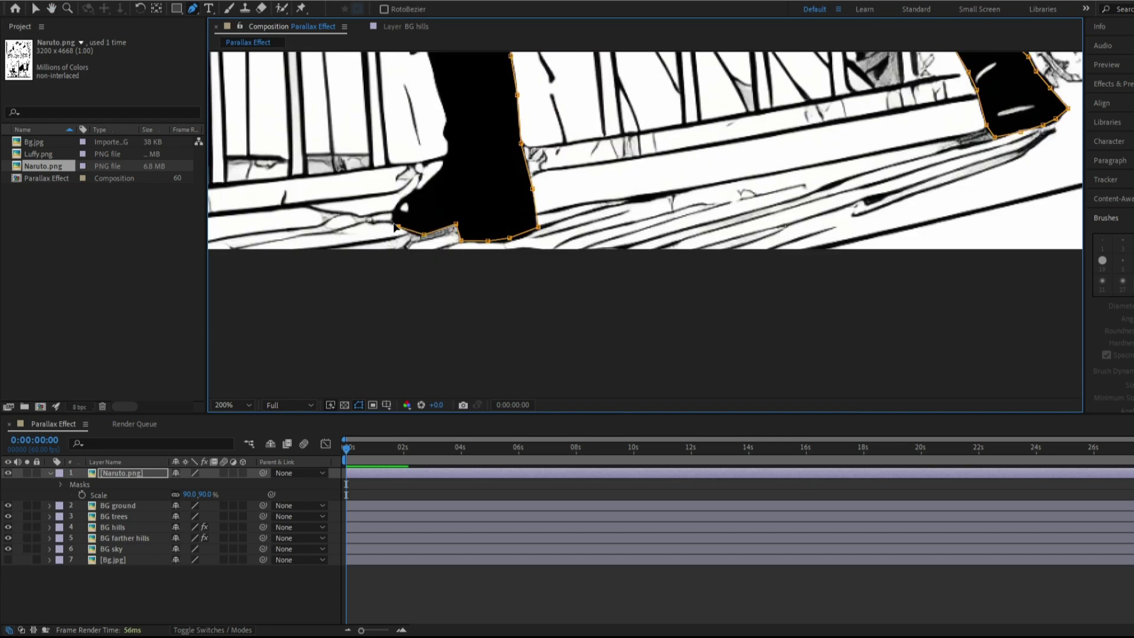
# Step: Continue the Naruto.png mask around the left boot's toe, up the outer left leg and along the black flame trim
pyautogui.click(394, 209)
pyautogui.click(443, 160)
pyautogui.moveTo(449, 156); pyautogui.dragTo(485, 300)
pyautogui.moveTo(490, 195); pyautogui.dragTo(575, 331)
pyautogui.moveTo(532, 142); pyautogui.dragTo(543, 331)
pyautogui.click(561, 182)
pyautogui.scroll(-1, 564, 183)
pyautogui.click(623, 289)
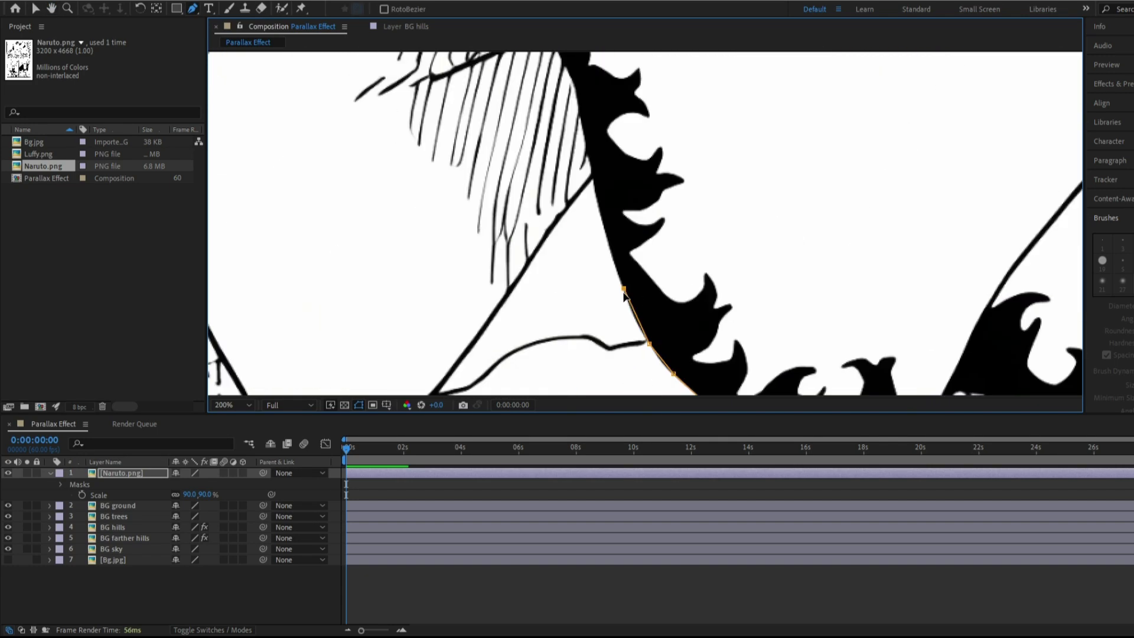
# Step: Continue the Naruto.png mask around the pointed tip of the flared cape and up its outer edge
pyautogui.scroll(-1, 652, 231)
pyautogui.scroll(1, 456, 367)
pyautogui.moveTo(456, 368); pyautogui.dragTo(671, 203)
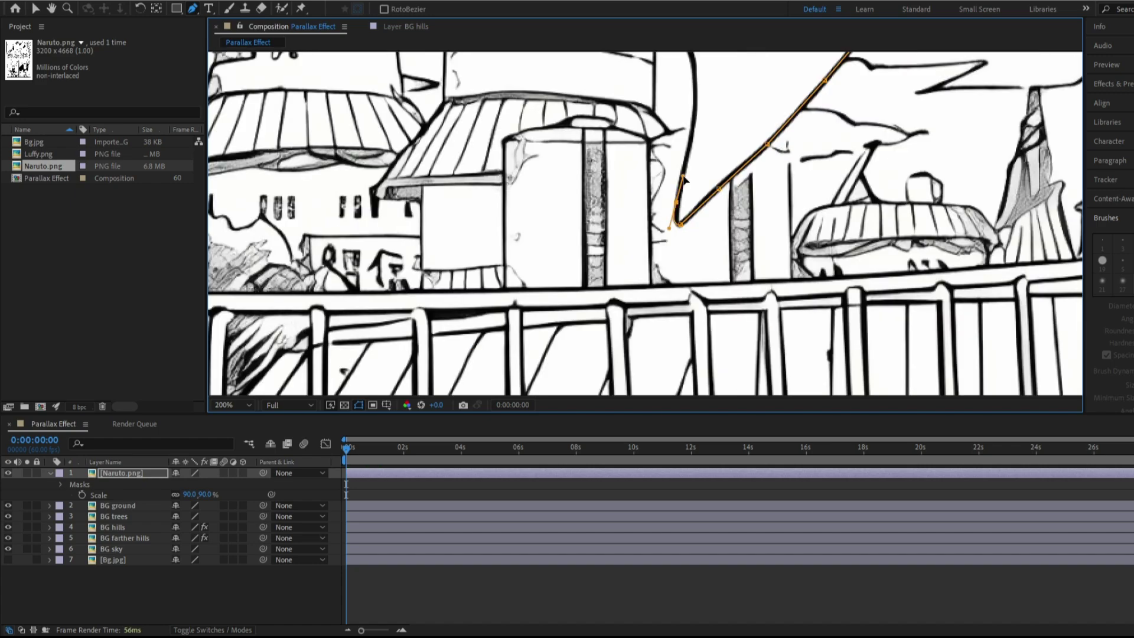
pyautogui.click(681, 161)
pyautogui.moveTo(685, 118); pyautogui.dragTo(613, 381)
pyautogui.click(532, 193)
pyautogui.moveTo(535, 148); pyautogui.dragTo(479, 350)
pyautogui.click(640, 218)
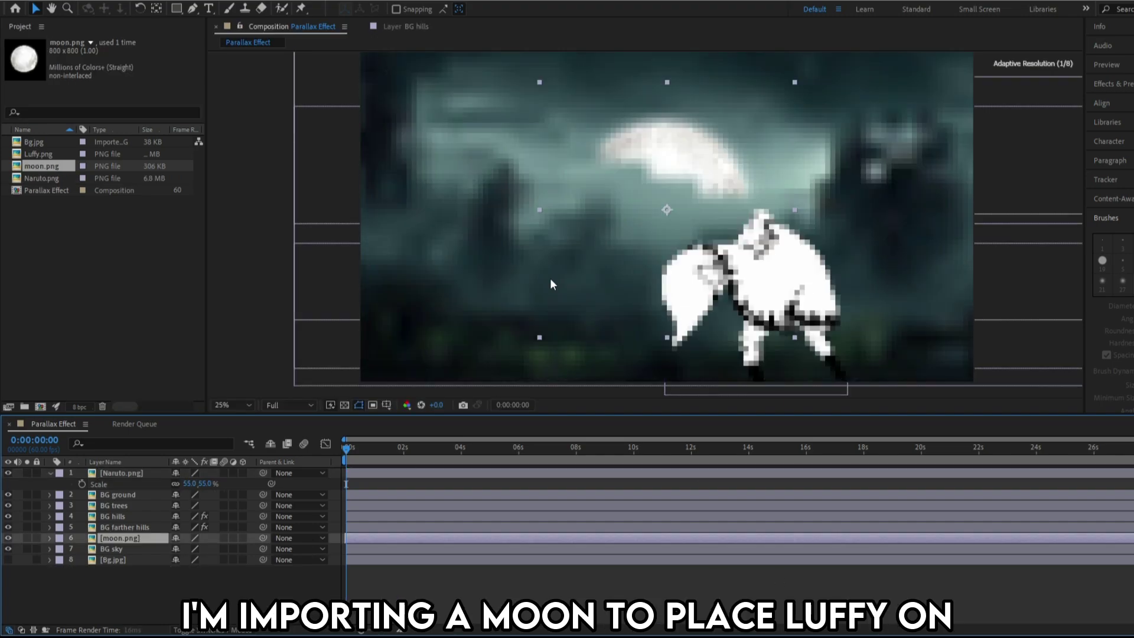
# Step: Position the moon in the sky above the Naruto figure
pyautogui.scroll(-1, 551, 283)
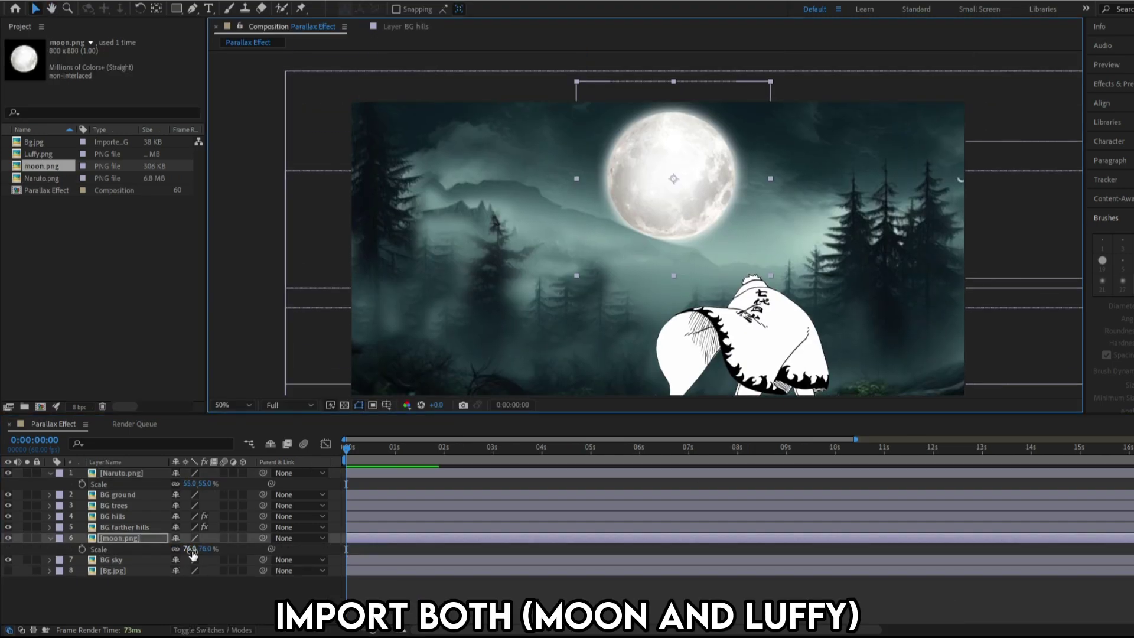
pyautogui.moveTo(664, 182); pyautogui.dragTo(687, 177)
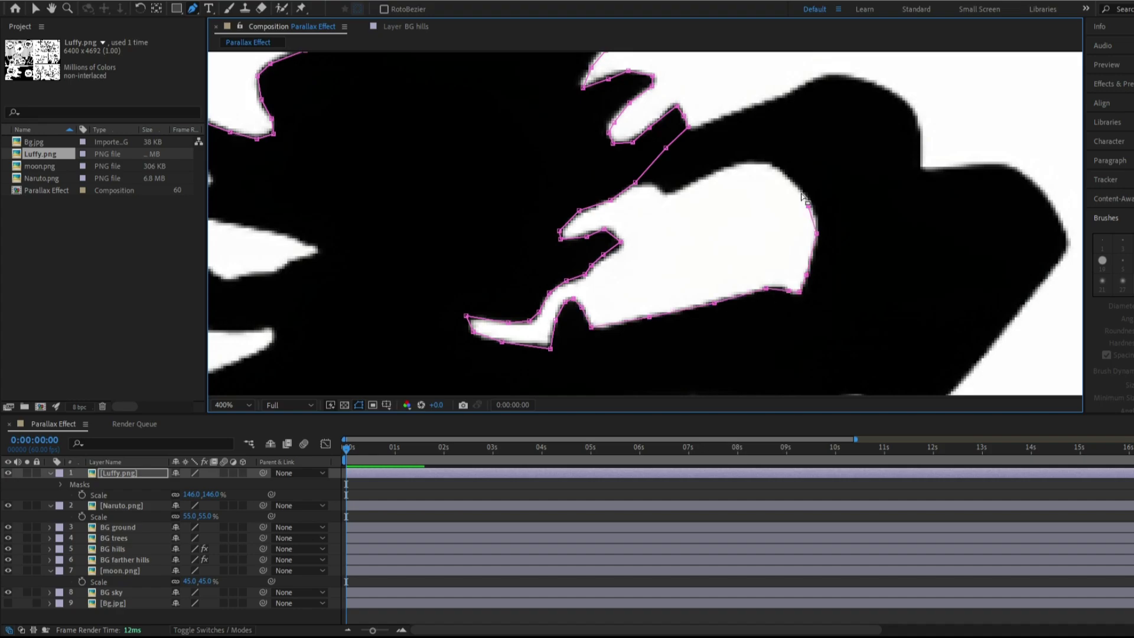
# Step: Trace the Luffy.png mask around the white gap inside the black silhouette and join it back to the connecting path
pyautogui.click(770, 166)
pyautogui.click(741, 162)
pyautogui.click(703, 174)
pyautogui.scroll(2, 668, 194)
pyautogui.click(708, 291)
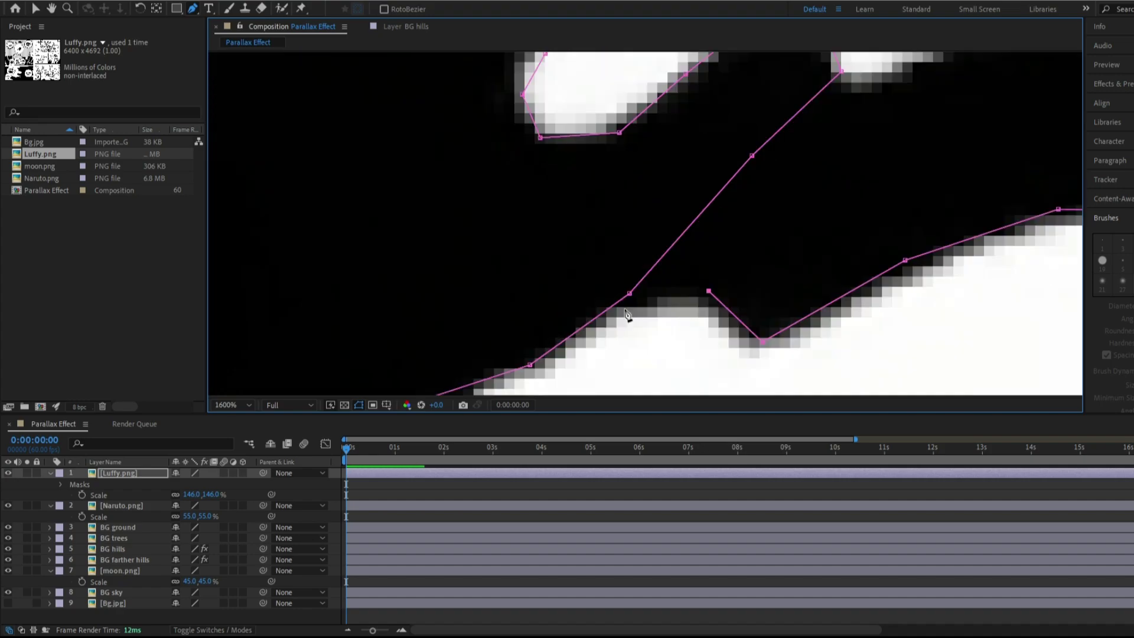
pyautogui.click(628, 294)
pyautogui.scroll(-1, 792, 152)
pyautogui.click(917, 181)
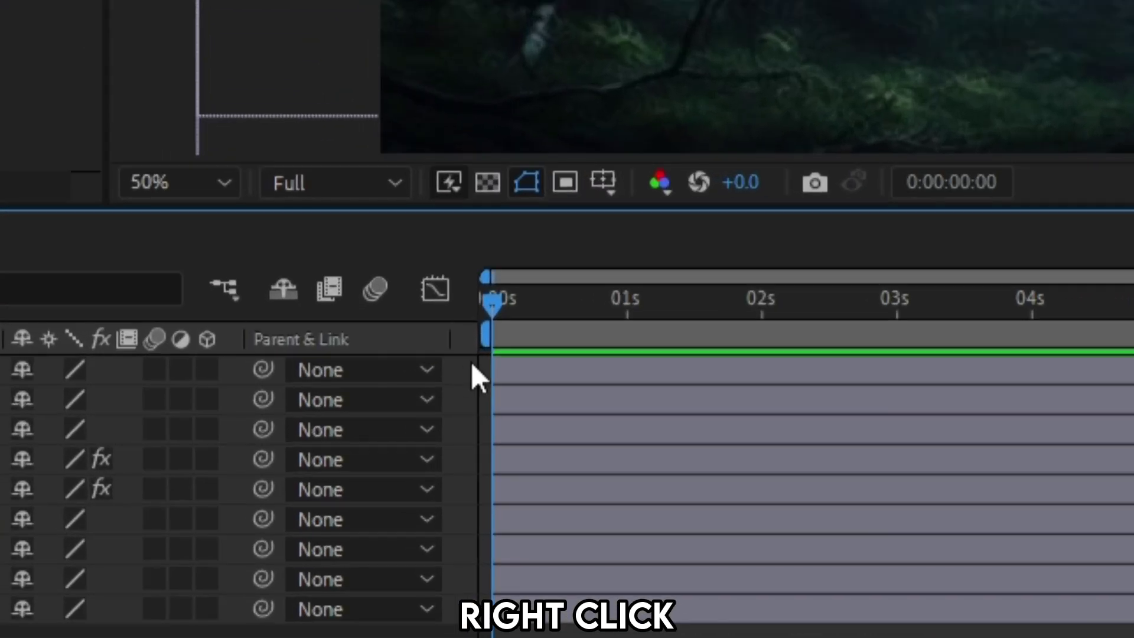
# Step: Add a Two-Node Camera named Camera 1 with the 50mm preset and dismiss the 2D layer warning
pyautogui.rightClick(339, 469)
pyautogui.moveTo(567, 383)
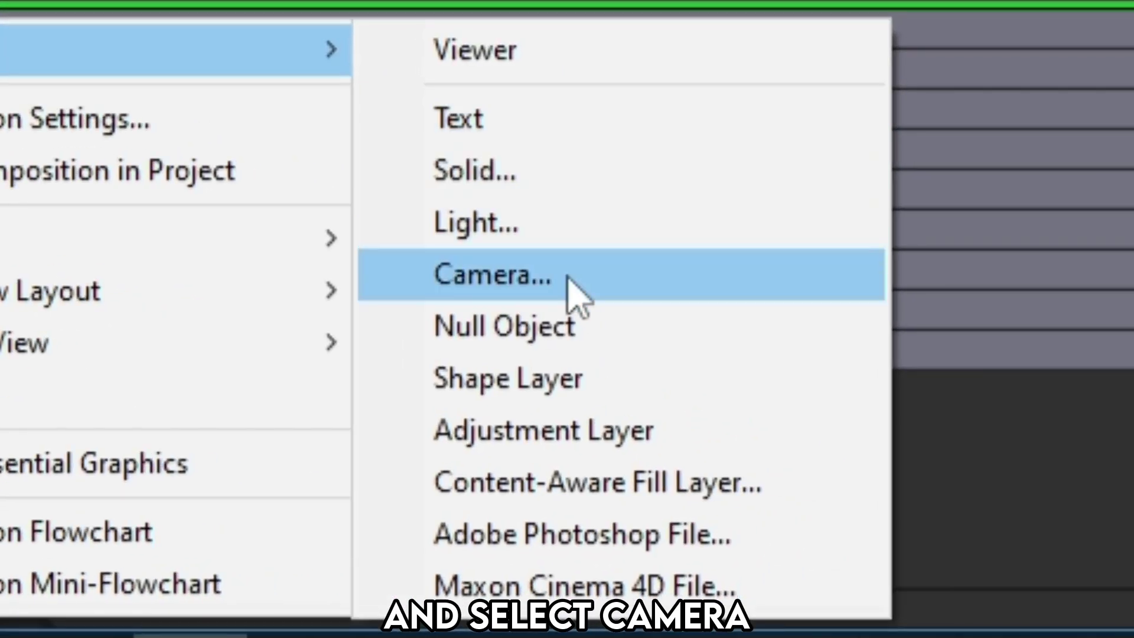
pyautogui.click(568, 276)
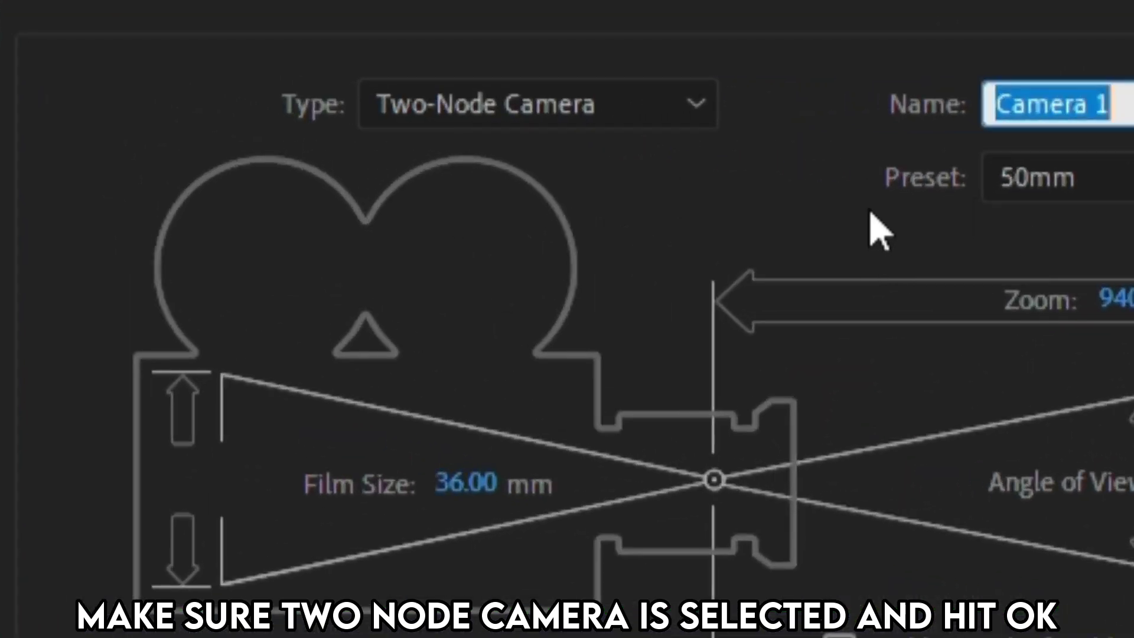
pyautogui.click(620, 124)
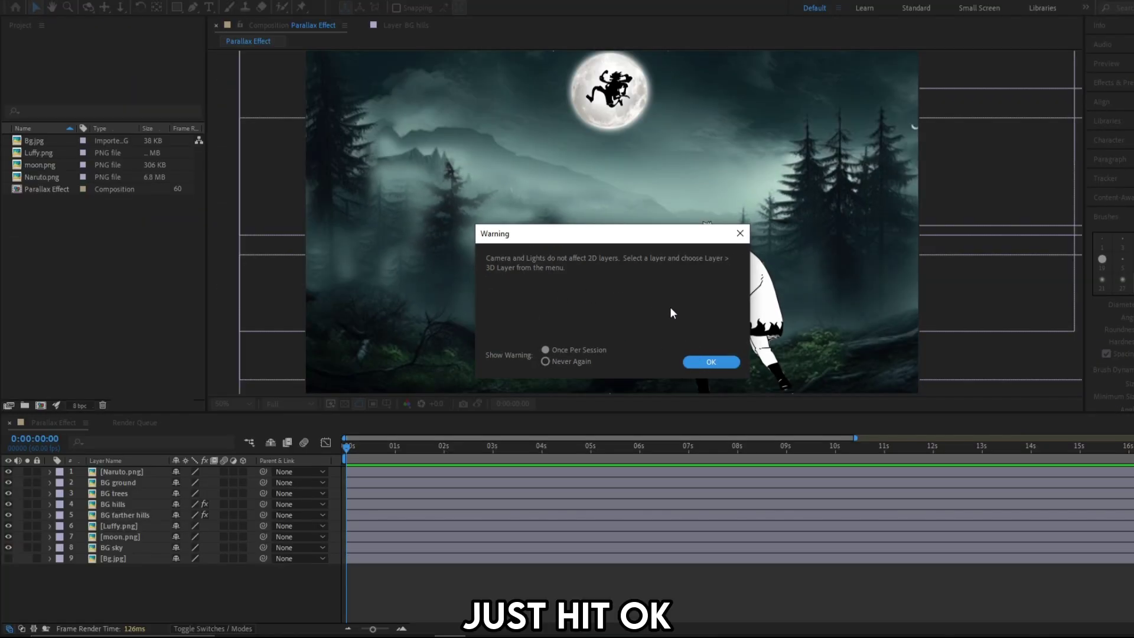
pyautogui.click(698, 361)
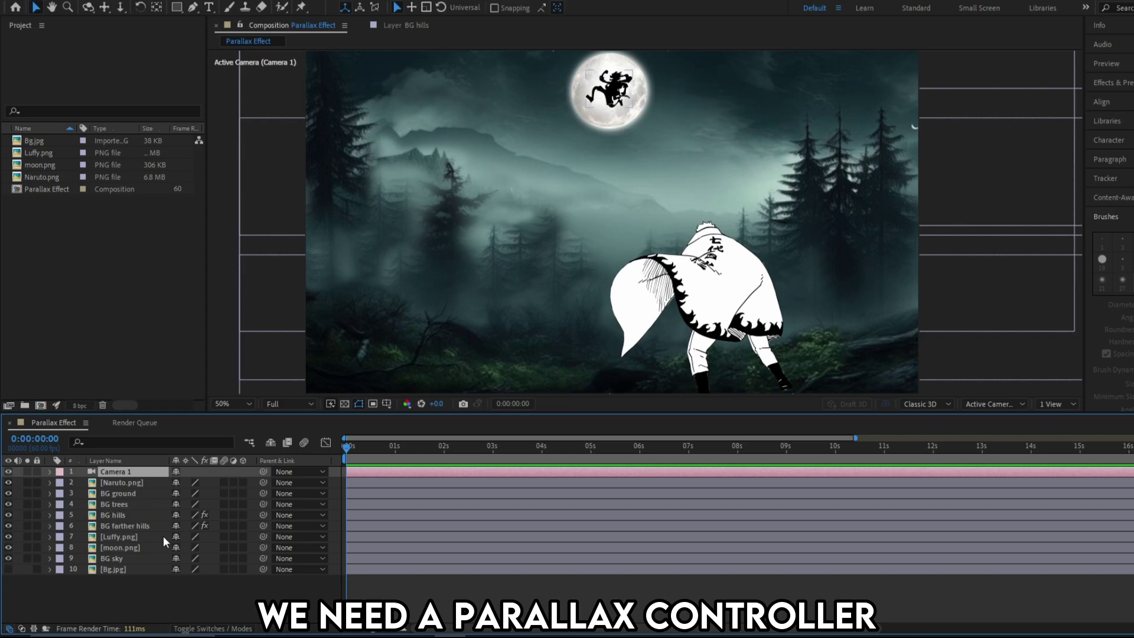
# Step: Add a null object to the composition and rename it Controller
pyautogui.rightClick(335, 472)
pyautogui.moveTo(385, 322)
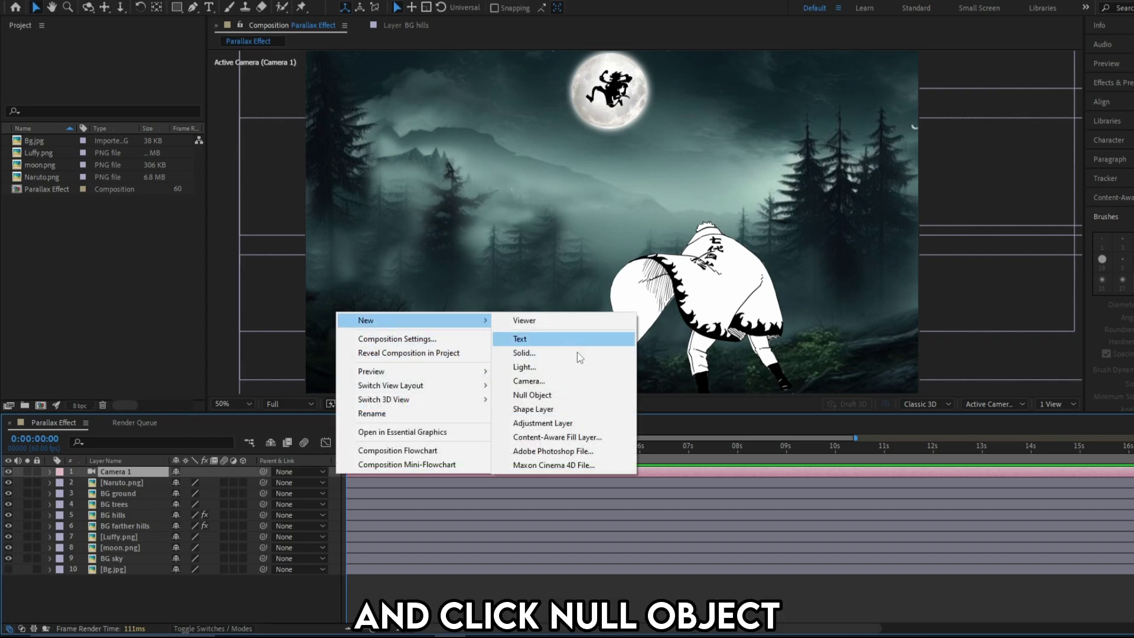
pyautogui.click(560, 394)
pyautogui.rightClick(145, 472)
pyautogui.click(165, 450)
pyautogui.write('Controller')
pyautogui.press('Return')
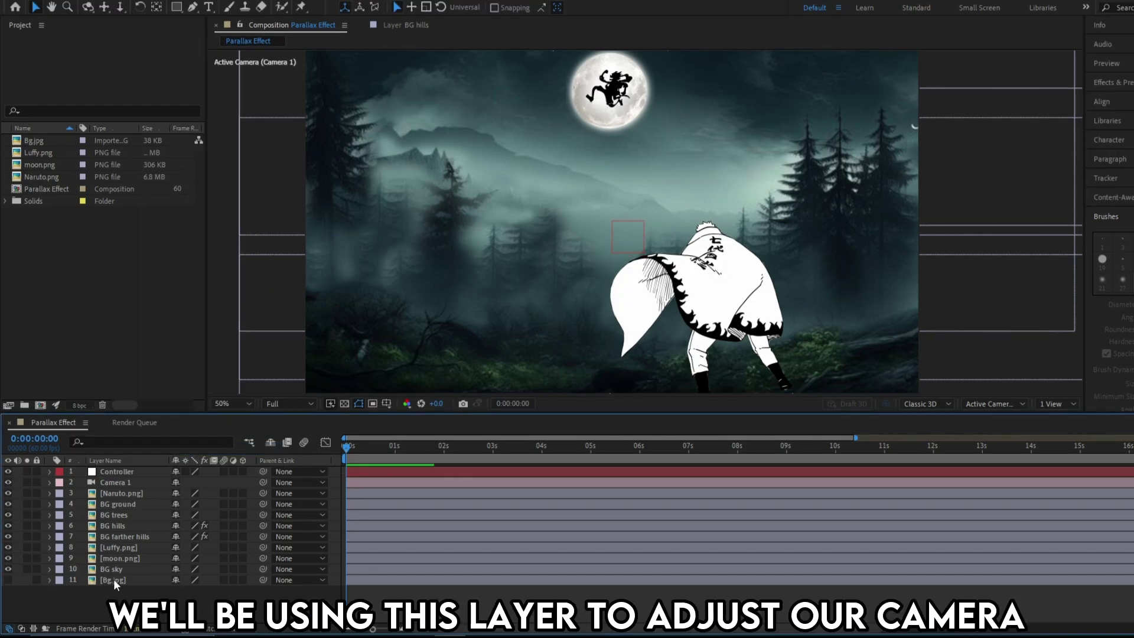
# Step: Delete the hidden Bg.jpg layer from the timeline and save the project
pyautogui.click(114, 578)
pyautogui.press('Delete')
pyautogui.hotkey('ctrl', 's')
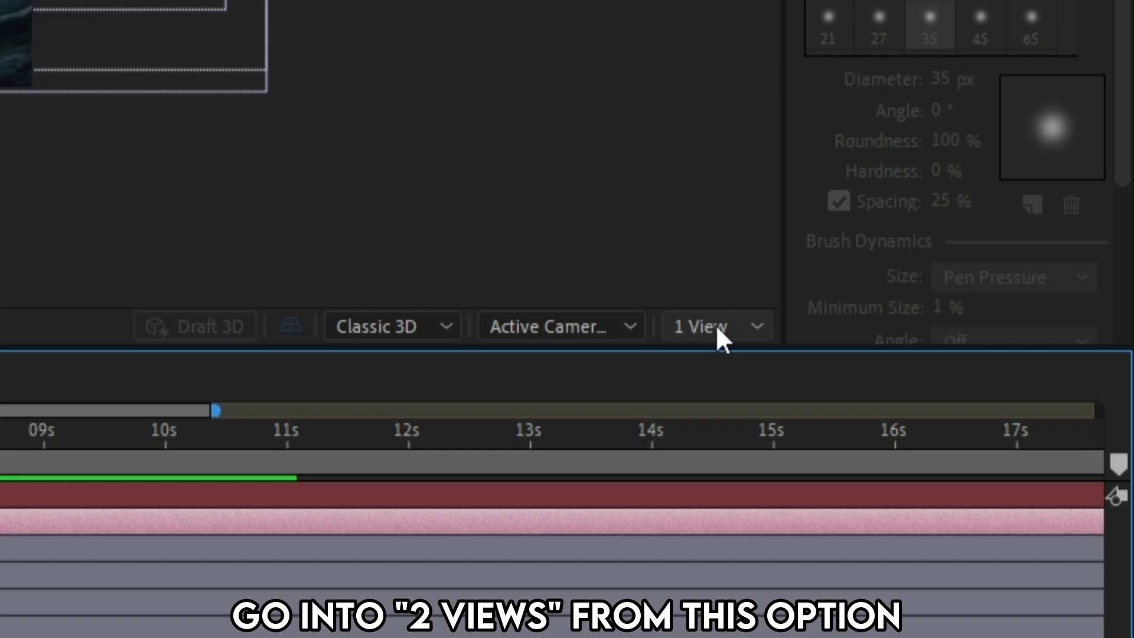
# Step: Switch the composition viewer to 2 Views and turn the Controller and all image layers into 3D layers
pyautogui.click(1057, 406)
pyautogui.click(721, 393)
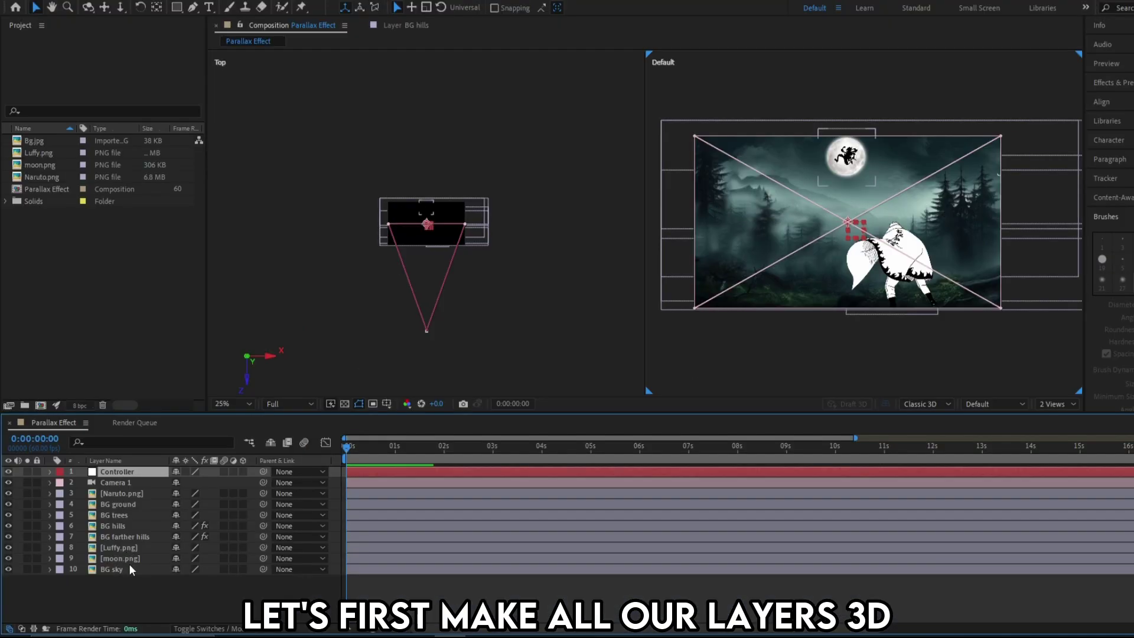
pyautogui.keyDown('shift'); pyautogui.click(130, 568); pyautogui.keyUp('shift')
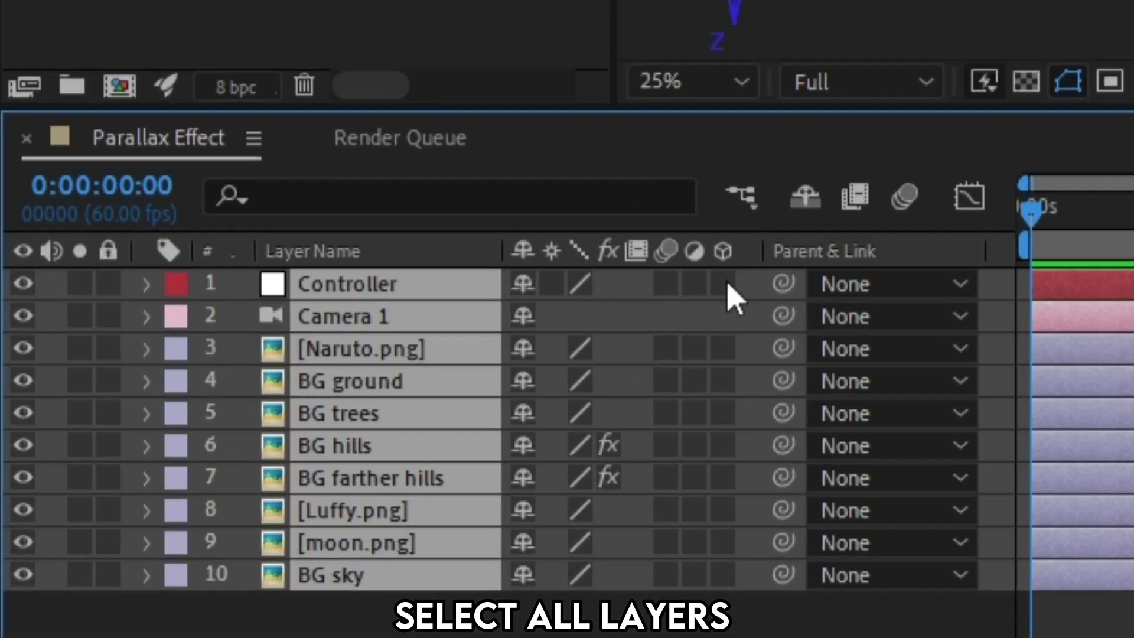
pyautogui.click(243, 471)
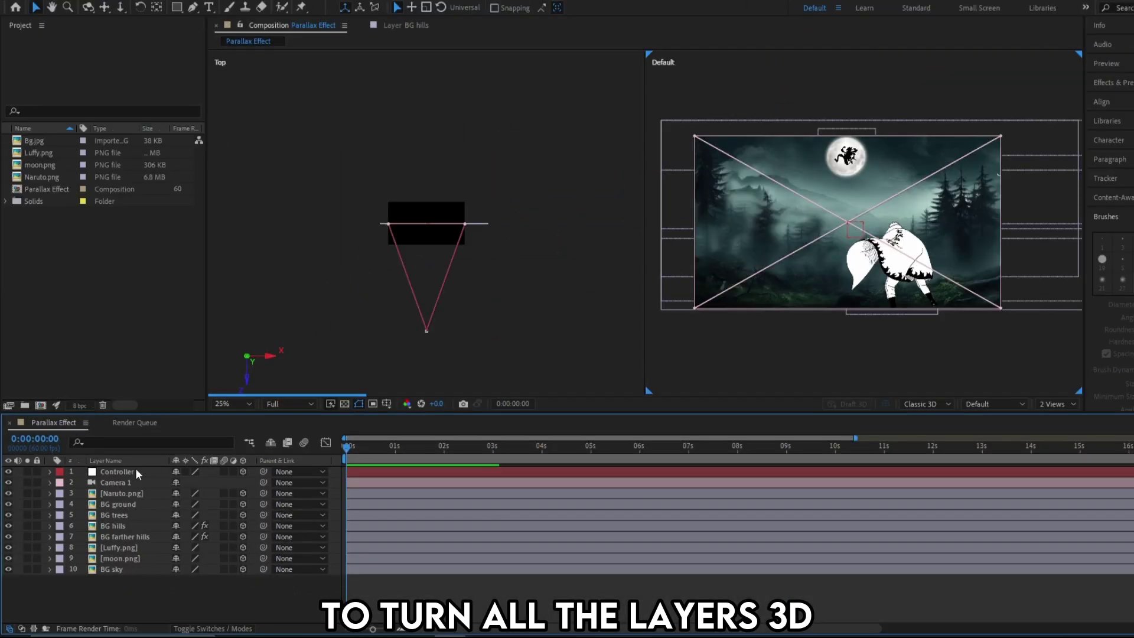
pyautogui.click(502, 216)
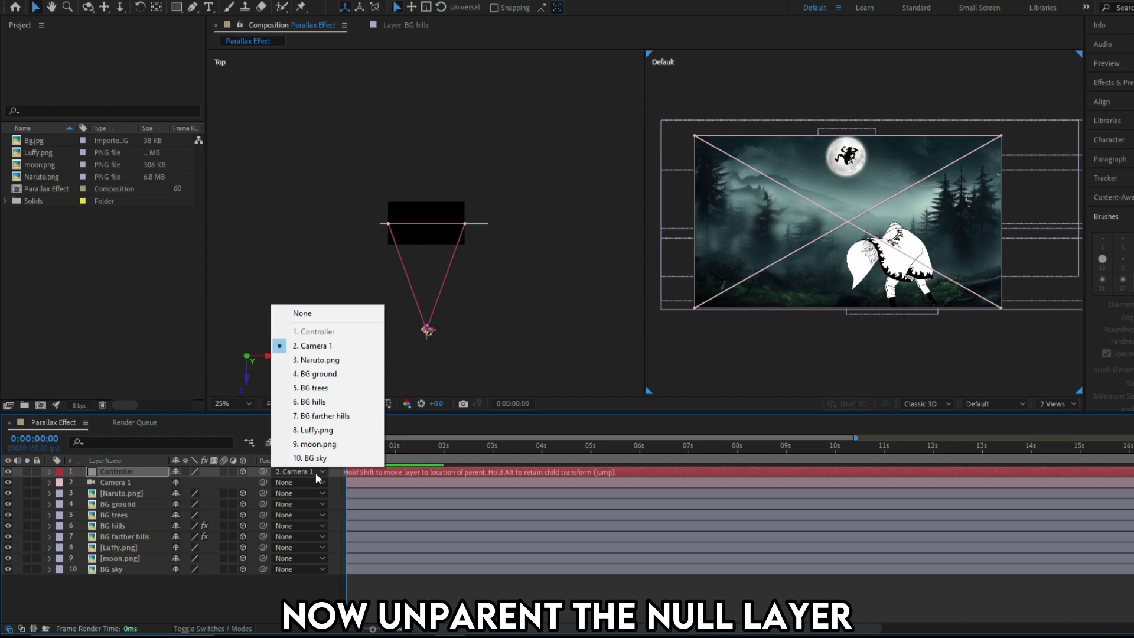
# Step: Remove the Controller's parent, then parent Camera 1 and all image layers from Naruto.png to BG sky to the Controller
pyautogui.click(298, 314)
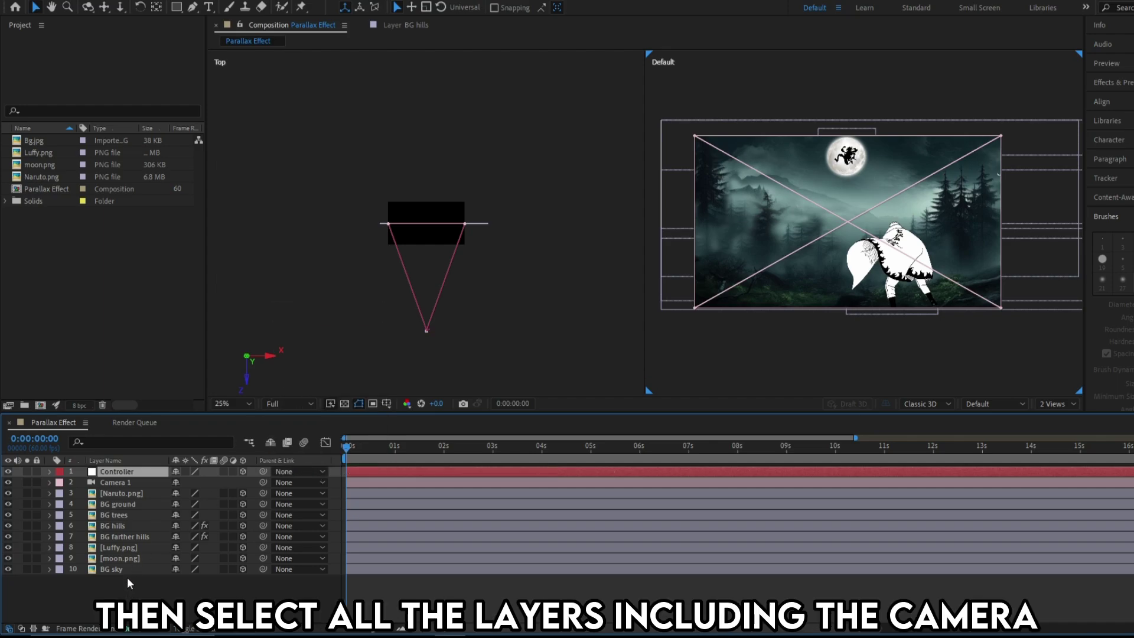
pyautogui.moveTo(134, 582); pyautogui.dragTo(137, 483)
pyautogui.moveTo(263, 493); pyautogui.dragTo(131, 474)
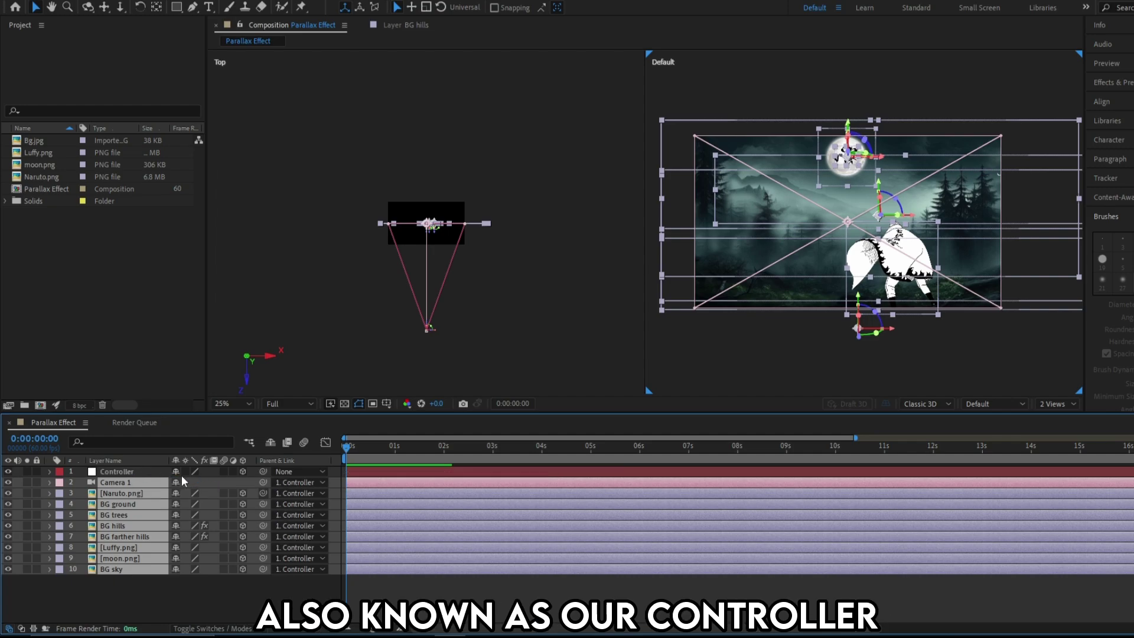
pyautogui.click(196, 594)
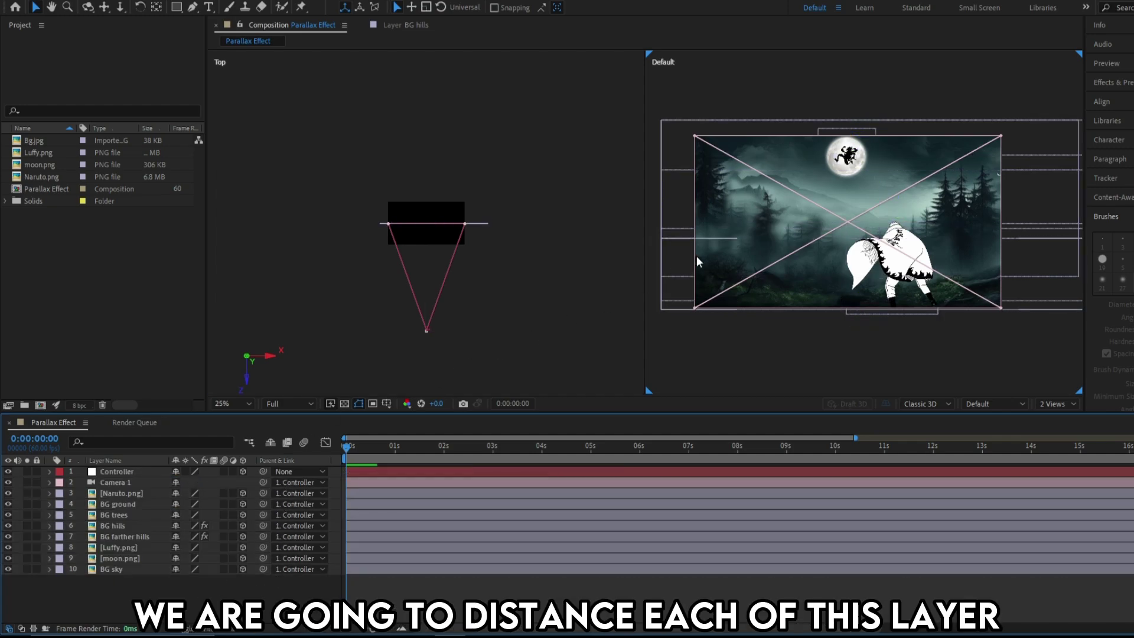
# Step: Remove the parent from the Naruto.png layer and scale the Controller null up to 119%
pyautogui.press('space')
pyautogui.moveTo(592, 308); pyautogui.dragTo(561, 302)
pyautogui.moveTo(736, 346)
pyautogui.mouseDown()
pyautogui.moveTo(708, 348)
pyautogui.moveTo(733, 347)
pyautogui.mouseUp()
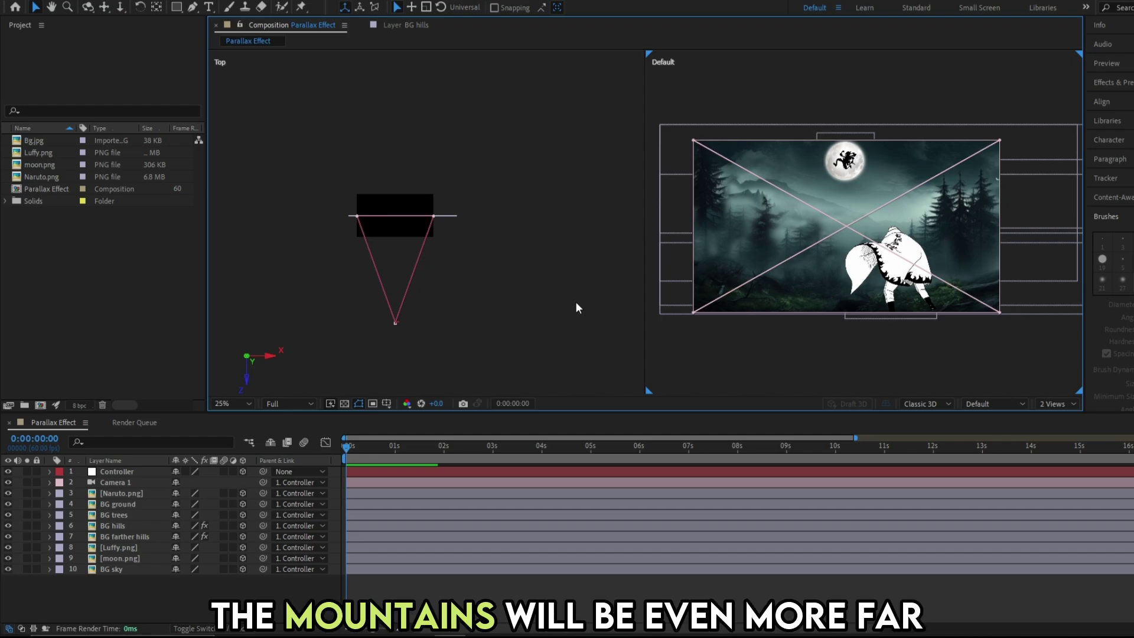
pyautogui.click(861, 289)
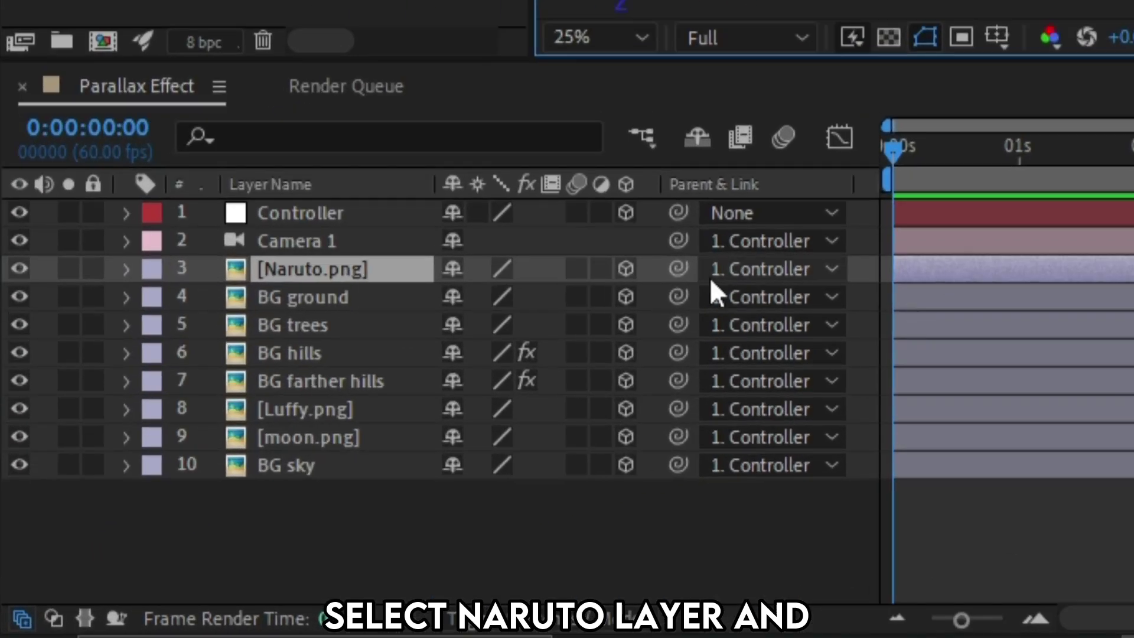
pyautogui.click(710, 271)
pyautogui.click(733, 6)
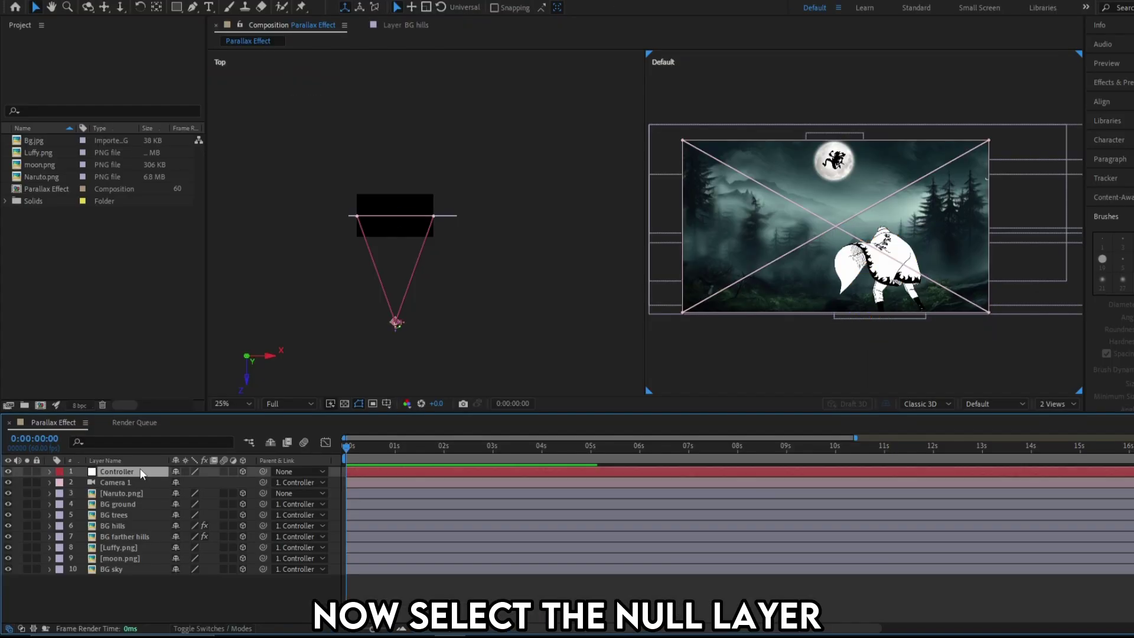
pyautogui.click(365, 215)
pyautogui.press('s')
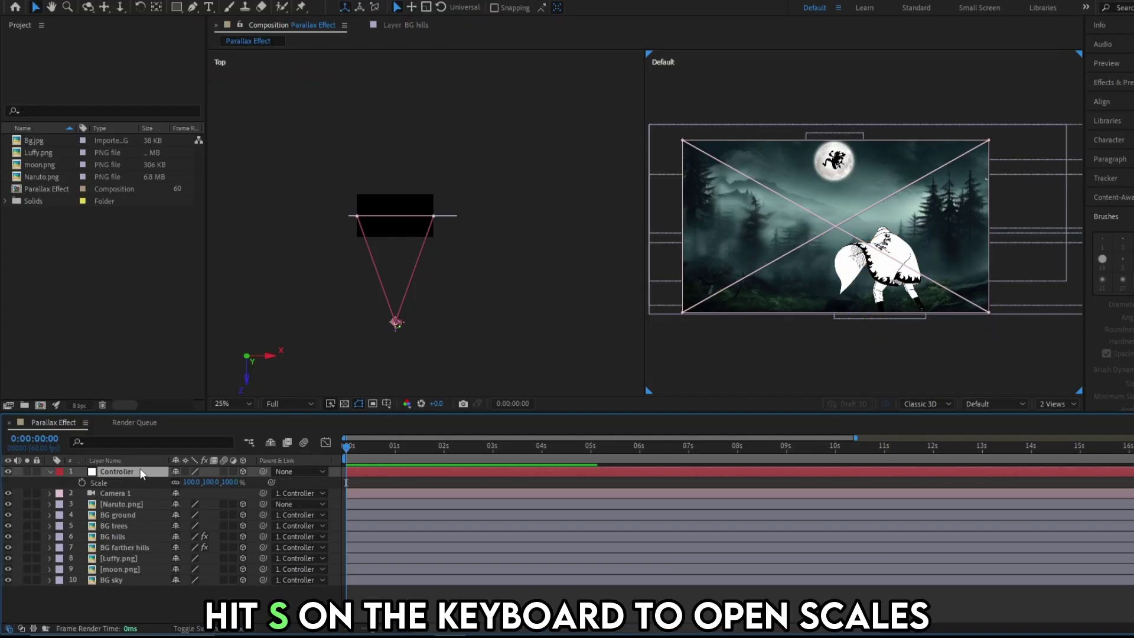
pyautogui.moveTo(191, 483); pyautogui.dragTo(202, 482)
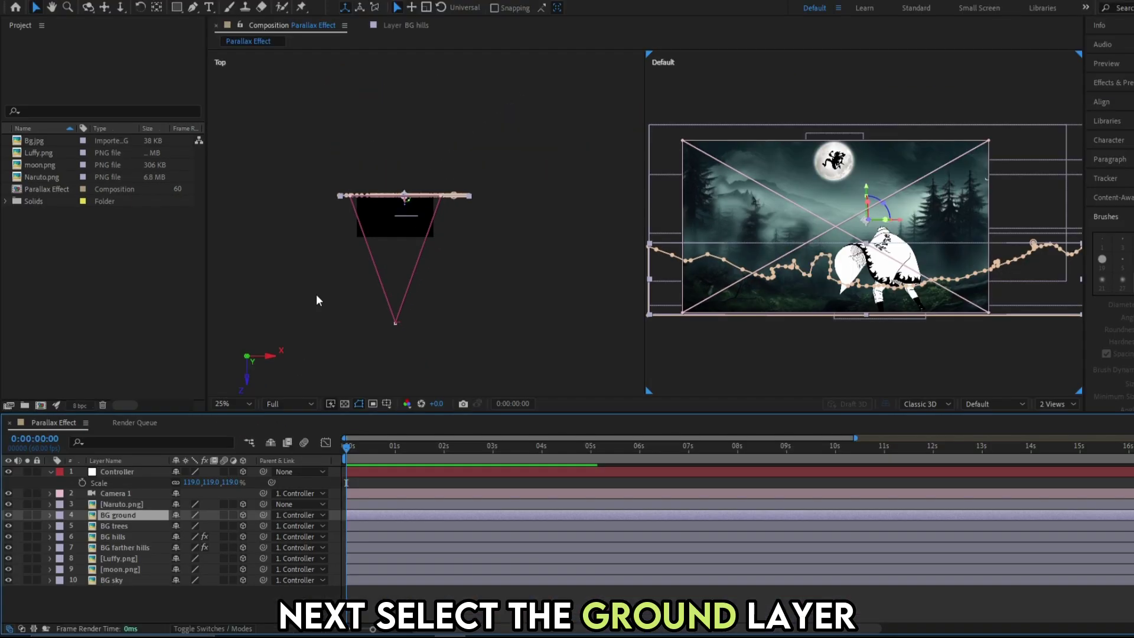
# Step: Detach the BG ground layer from the Controller and set the Controller's scale to 124%
pyautogui.click(303, 512)
pyautogui.click(303, 358)
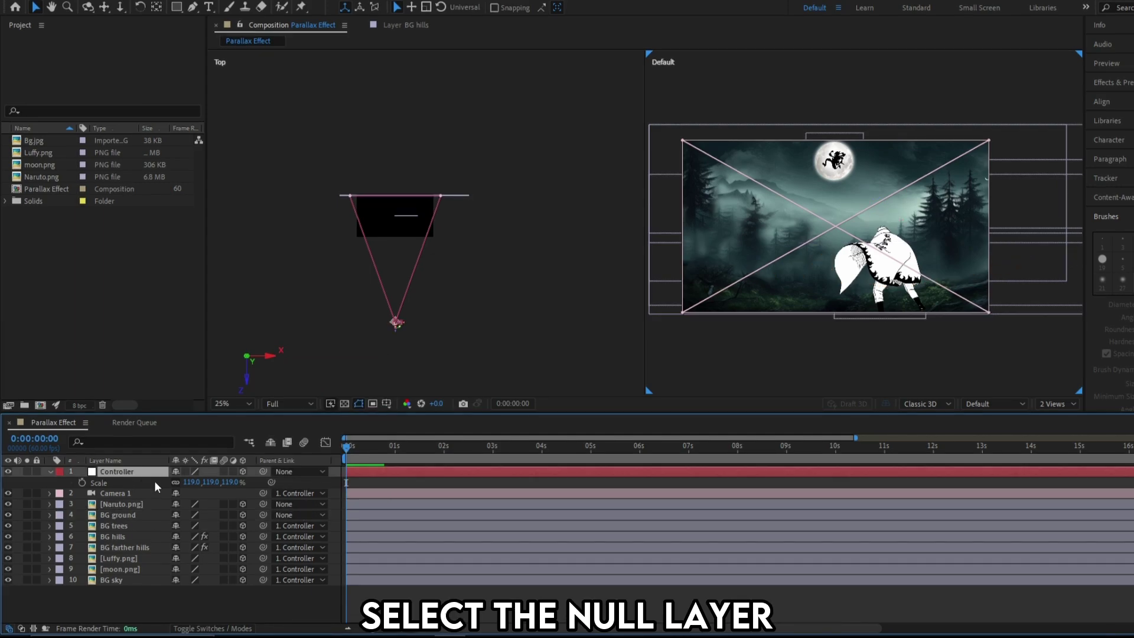
pyautogui.moveTo(228, 482); pyautogui.dragTo(233, 483)
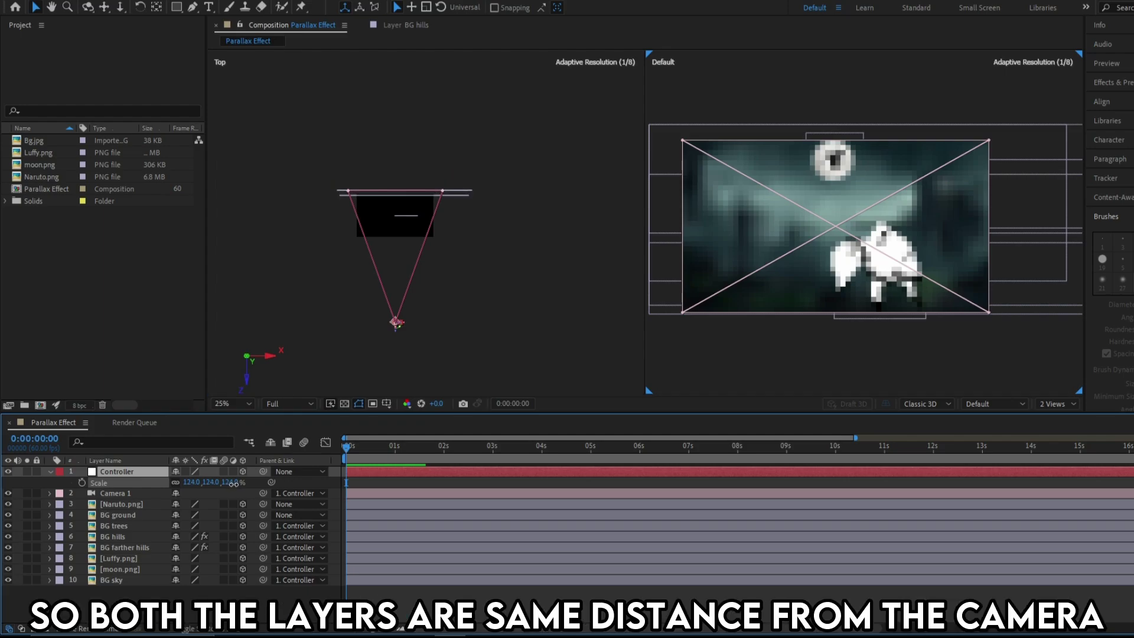
# Step: Detach the BG trees layer from the Controller and set the Controller's scale to 214%
pyautogui.click(143, 526)
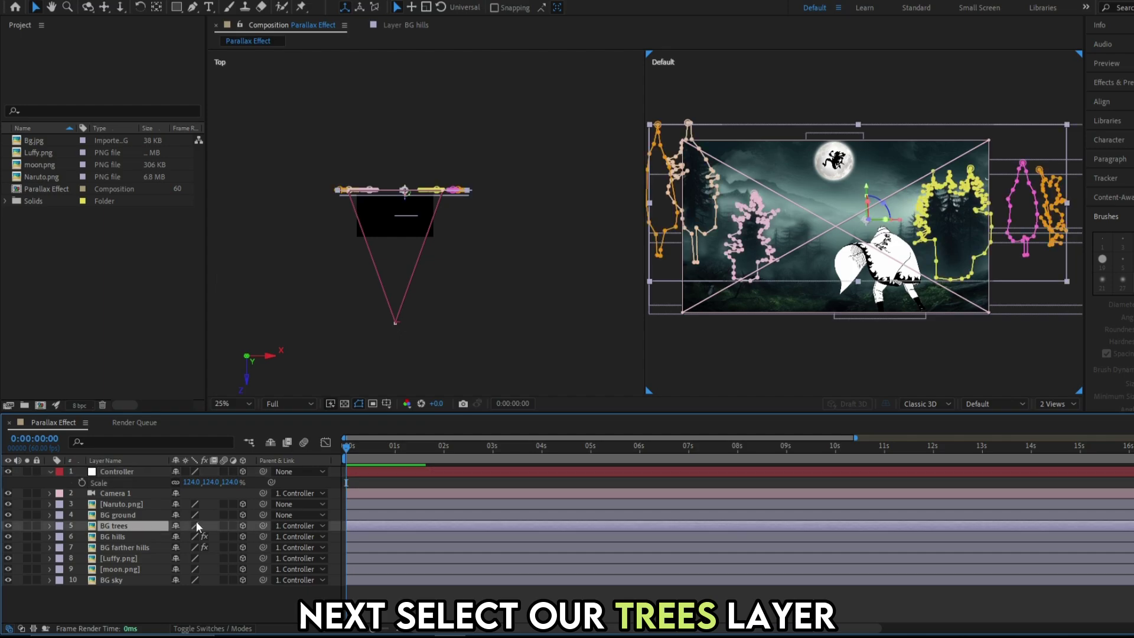
pyautogui.click(322, 526)
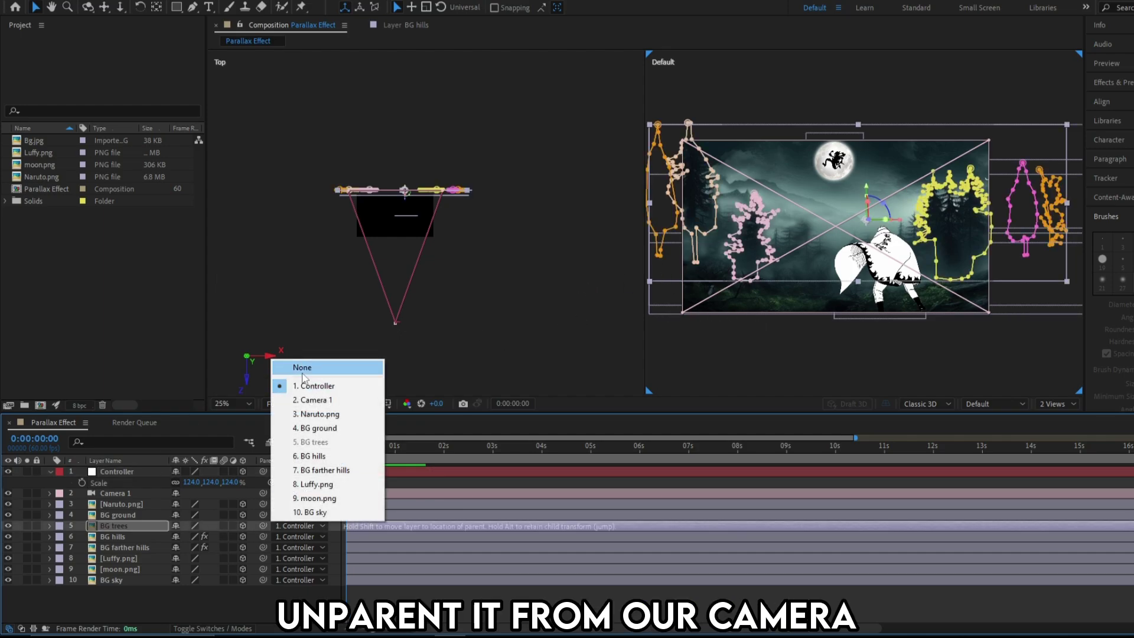
pyautogui.click(304, 366)
pyautogui.click(130, 471)
pyautogui.moveTo(230, 482); pyautogui.dragTo(291, 484)
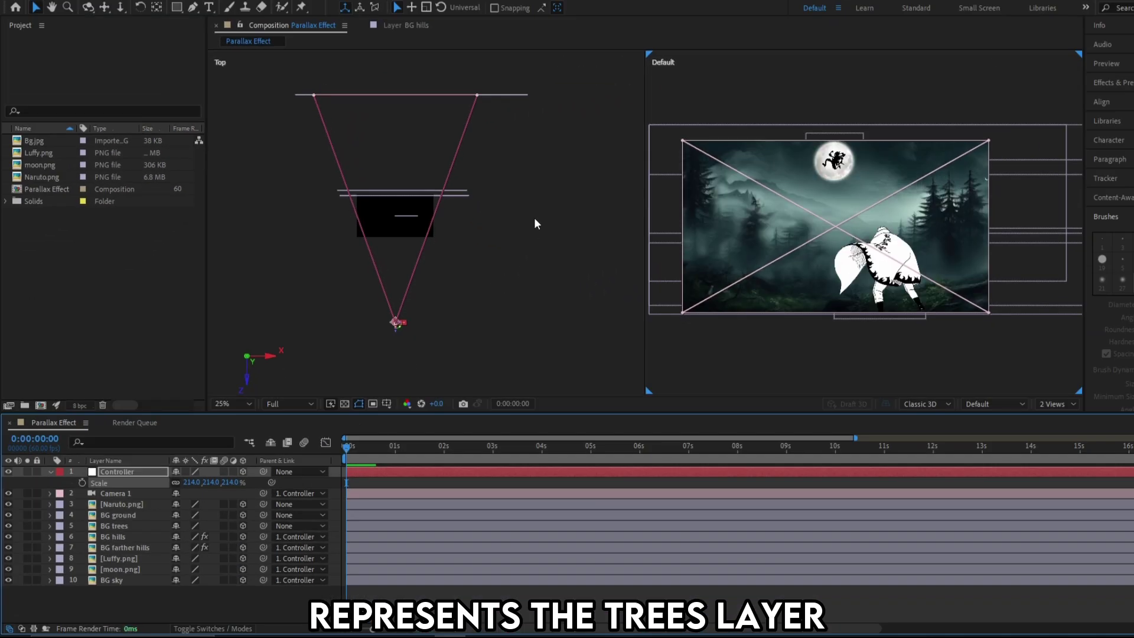
# Step: Detach the BG hills layer from the Controller and set the Controller's scale to 435%
pyautogui.moveTo(879, 339); pyautogui.dragTo(881, 477)
pyautogui.scroll(-1, 882, 477)
pyautogui.moveTo(524, 263); pyautogui.dragTo(526, 307)
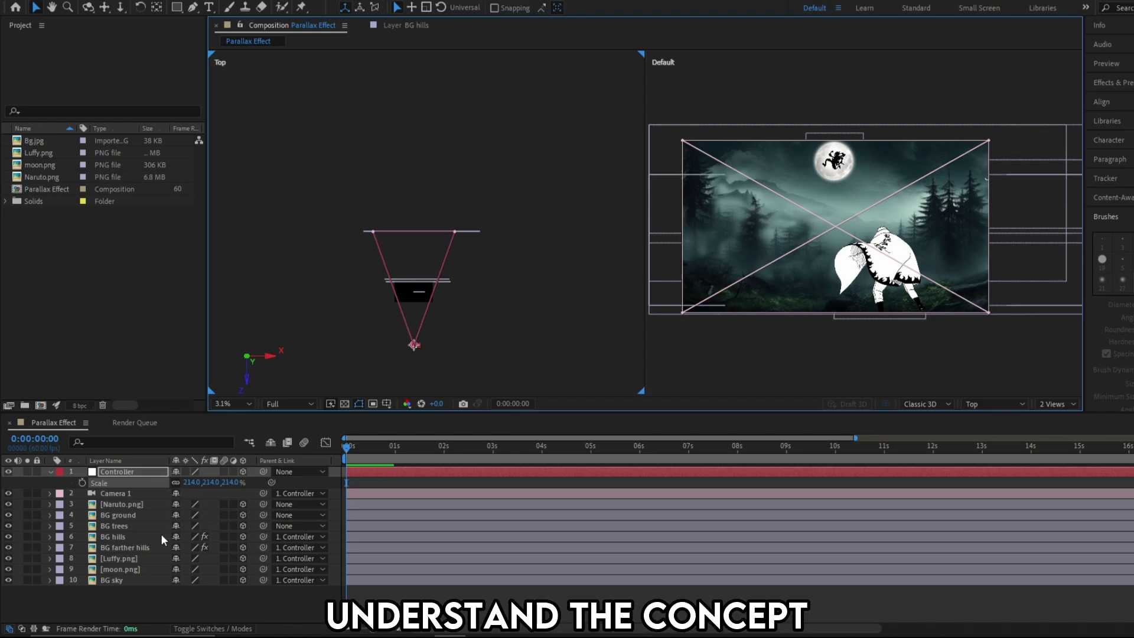
pyautogui.click(136, 538)
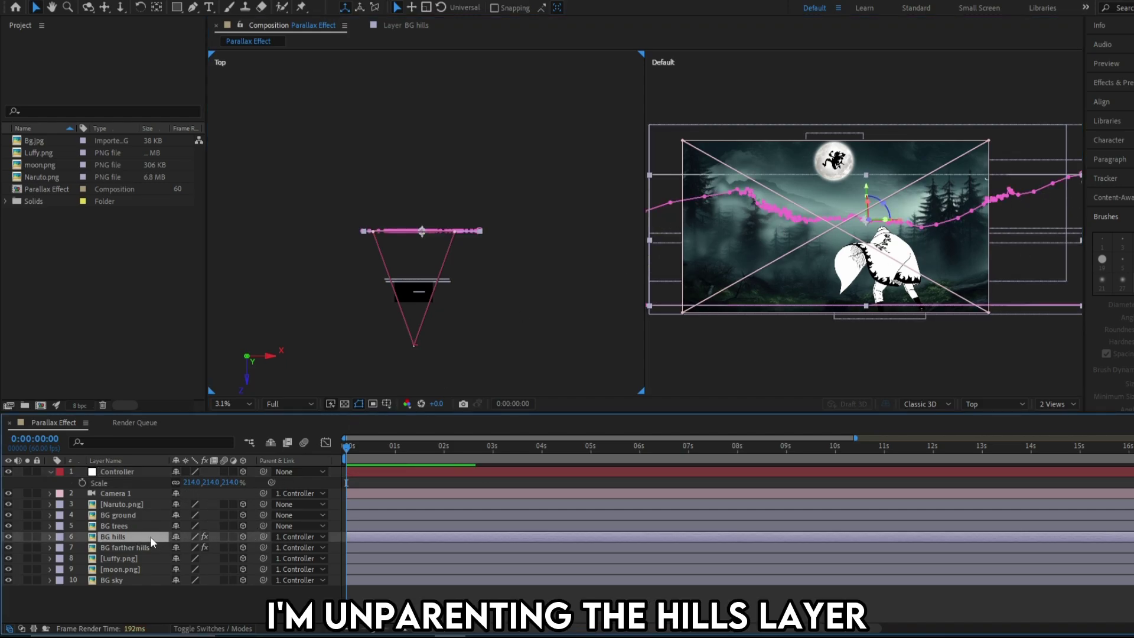
pyautogui.click(279, 539)
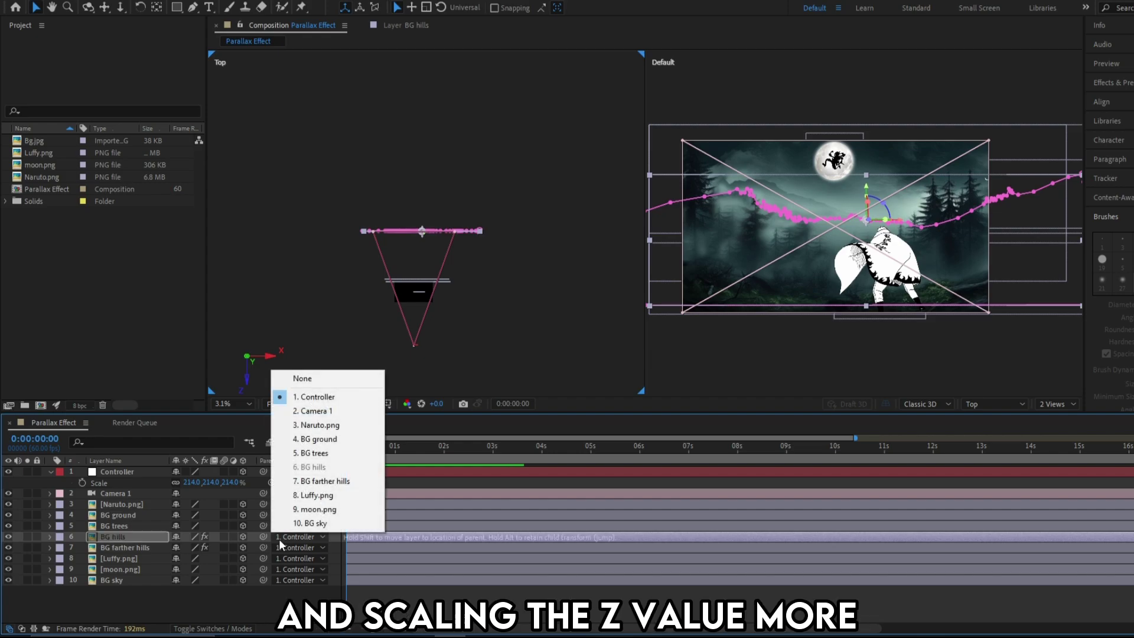
pyautogui.click(322, 381)
pyautogui.moveTo(191, 482); pyautogui.dragTo(367, 478)
# Step: Detach the BG farther hills layer from the Controller and set the Controller's scale to 741%
pyautogui.click(133, 549)
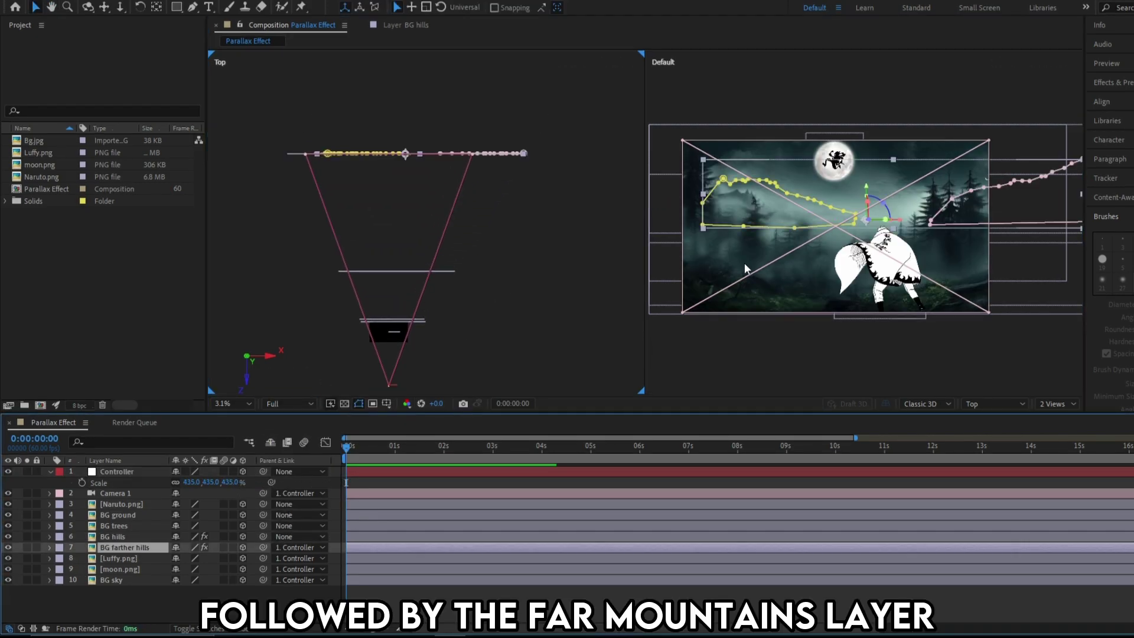
pyautogui.click(284, 548)
pyautogui.click(302, 387)
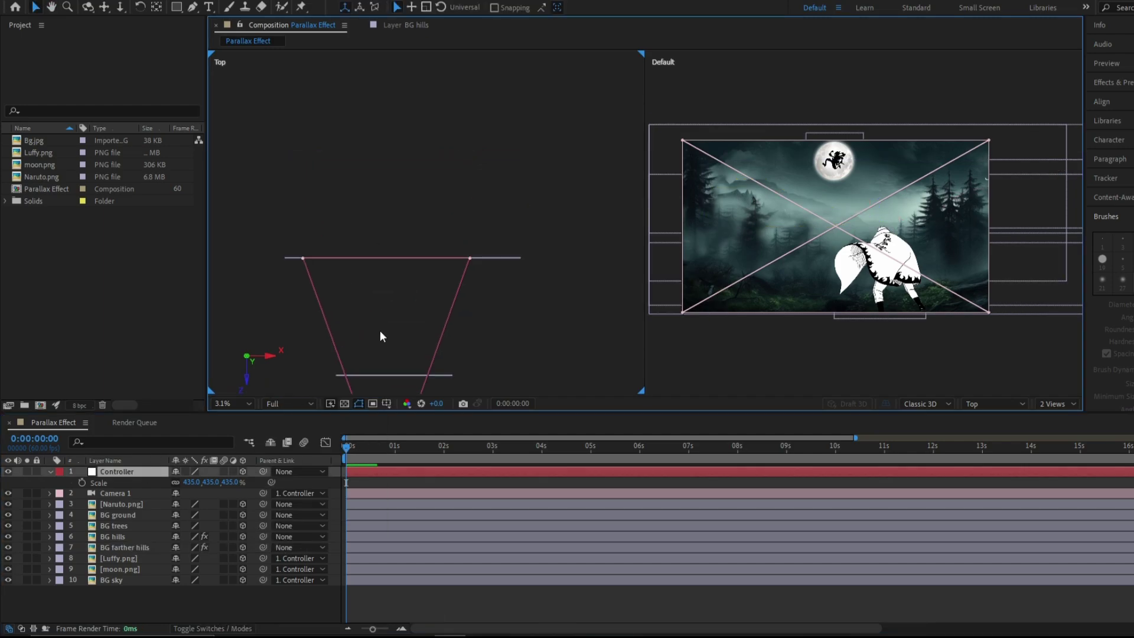
pyautogui.moveTo(329, 472); pyautogui.dragTo(418, 472)
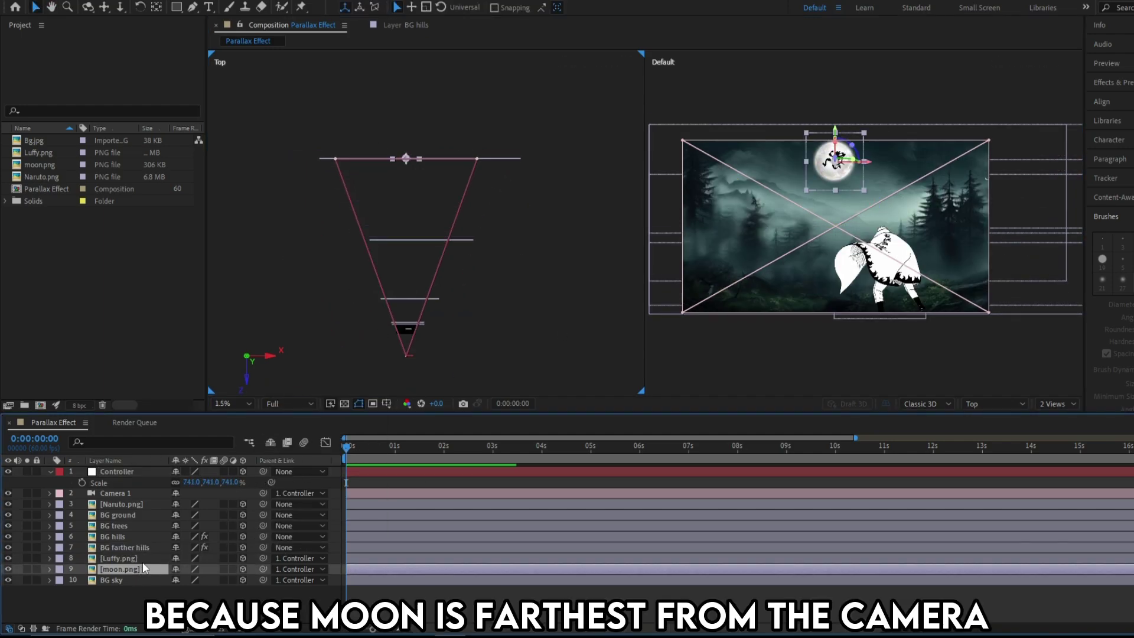
# Step: Remove the parent from the Luffy.png and moon.png layers and set the Controller's scale to 792%
pyautogui.click(143, 569)
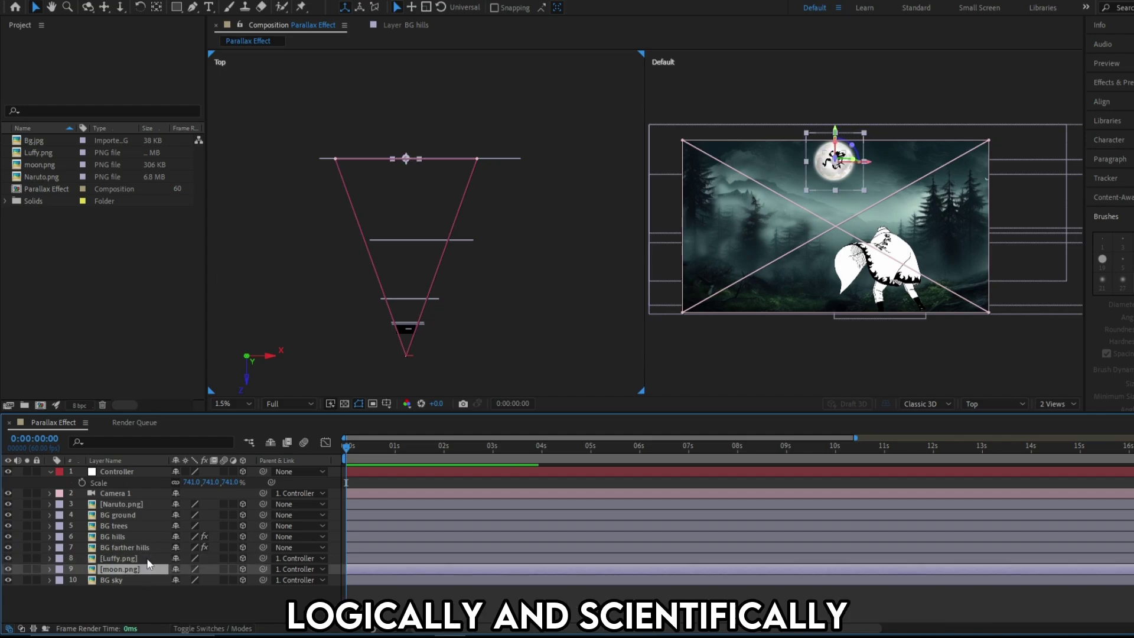
pyautogui.click(299, 558)
pyautogui.click(328, 402)
pyautogui.moveTo(213, 482); pyautogui.dragTo(235, 482)
pyautogui.click(299, 568)
pyautogui.click(322, 411)
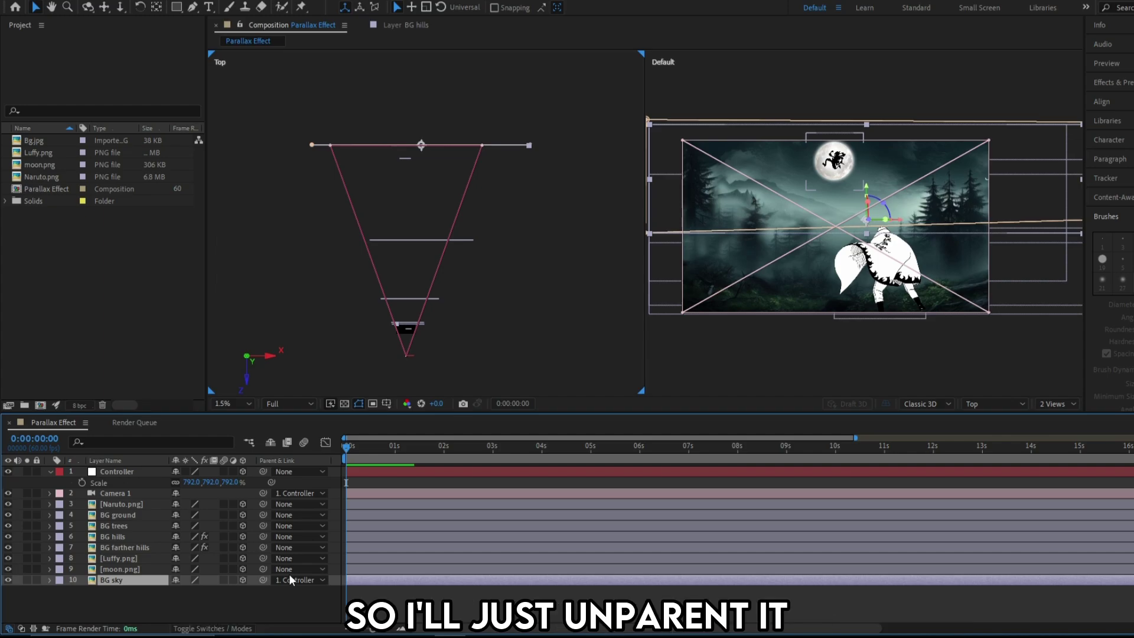
# Step: Remove the parent from the BG sky layer and return the composition viewer to 1 View
pyautogui.click(290, 580)
pyautogui.click(303, 426)
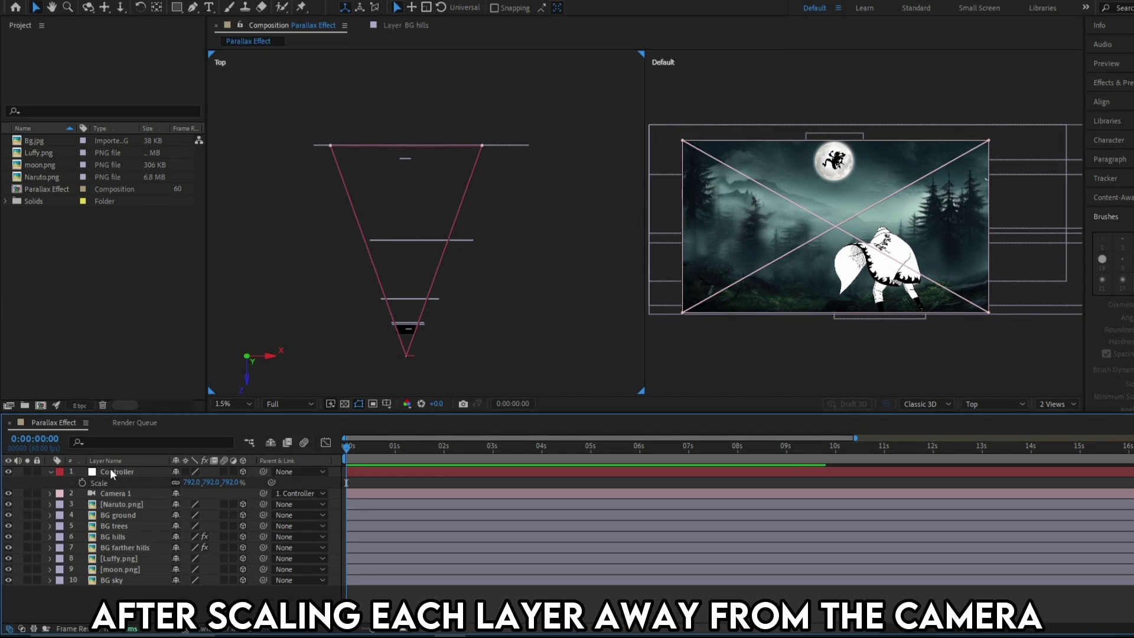
pyautogui.click(1070, 403)
pyautogui.click(1063, 416)
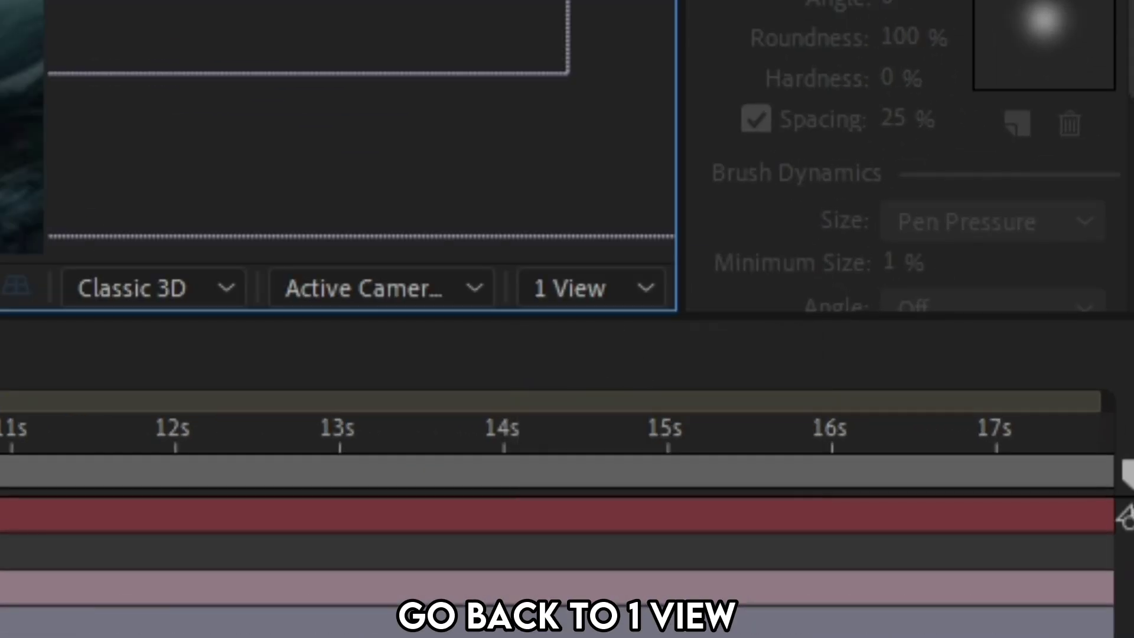
# Step: Test the parallax by moving the Controller in X and Z, settle on 767, 540, -2601.7, and keyframe its Position at 0 seconds
pyautogui.click(135, 471)
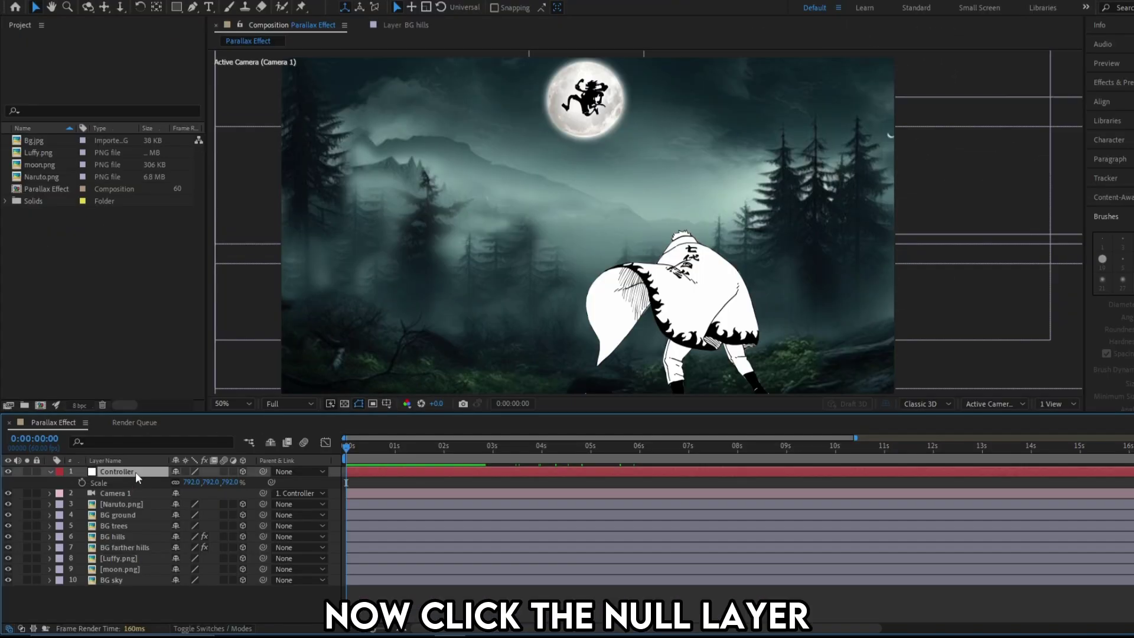
pyautogui.press('p')
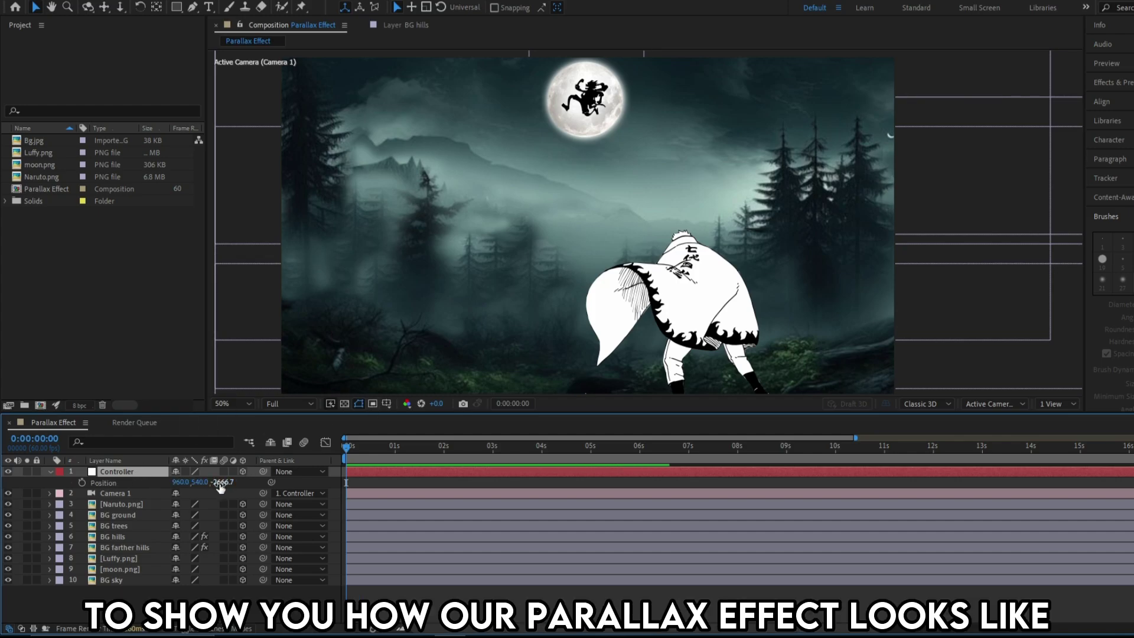
pyautogui.moveTo(182, 483); pyautogui.dragTo(427, 491)
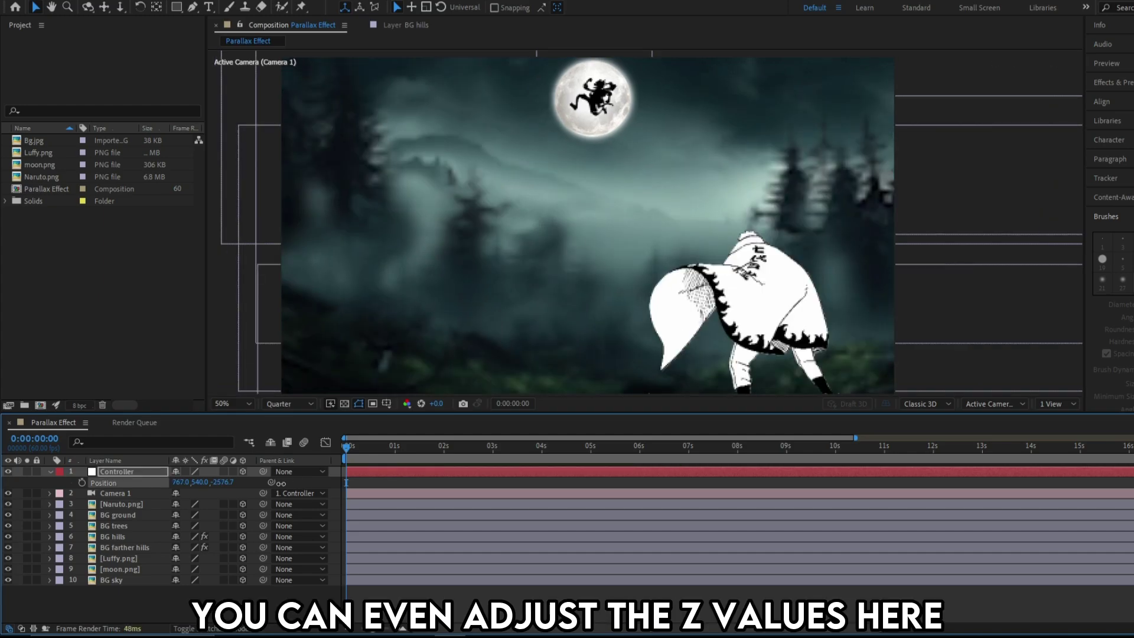
pyautogui.moveTo(281, 483); pyautogui.dragTo(1131, 557)
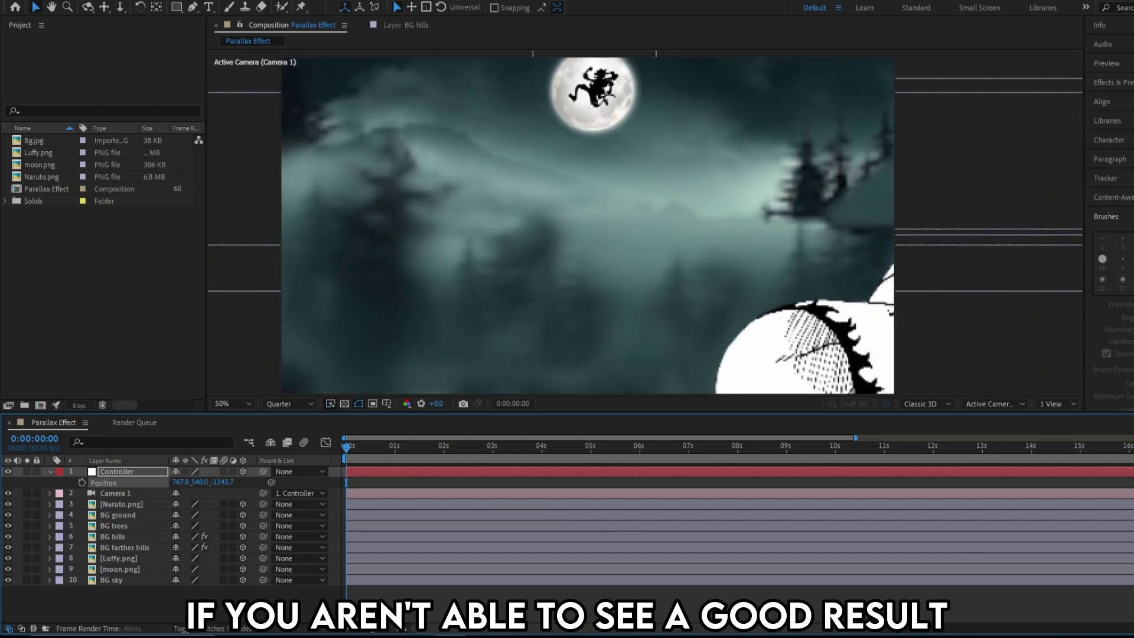
pyautogui.moveTo(1131, 561); pyautogui.dragTo(397, 568)
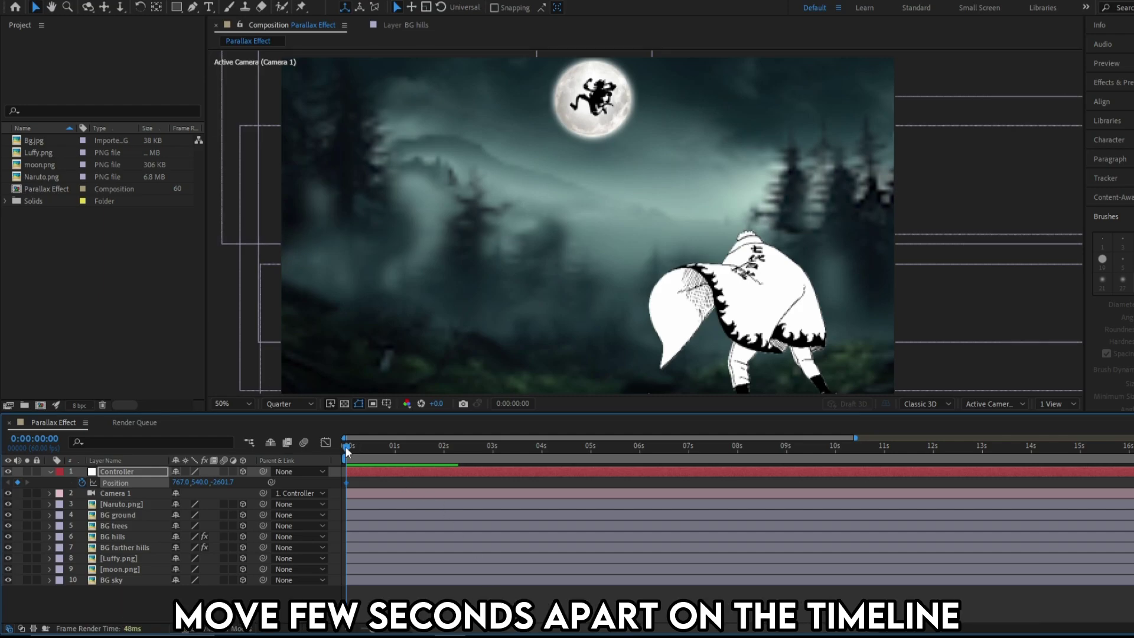
# Step: Move about 5 seconds along the timeline and shift the Controller's X position to keyframe a sideways camera move
pyautogui.moveTo(345, 445); pyautogui.dragTo(591, 483)
pyautogui.moveTo(181, 482); pyautogui.dragTo(707, 508)
pyautogui.scroll(-2, 741, 324)
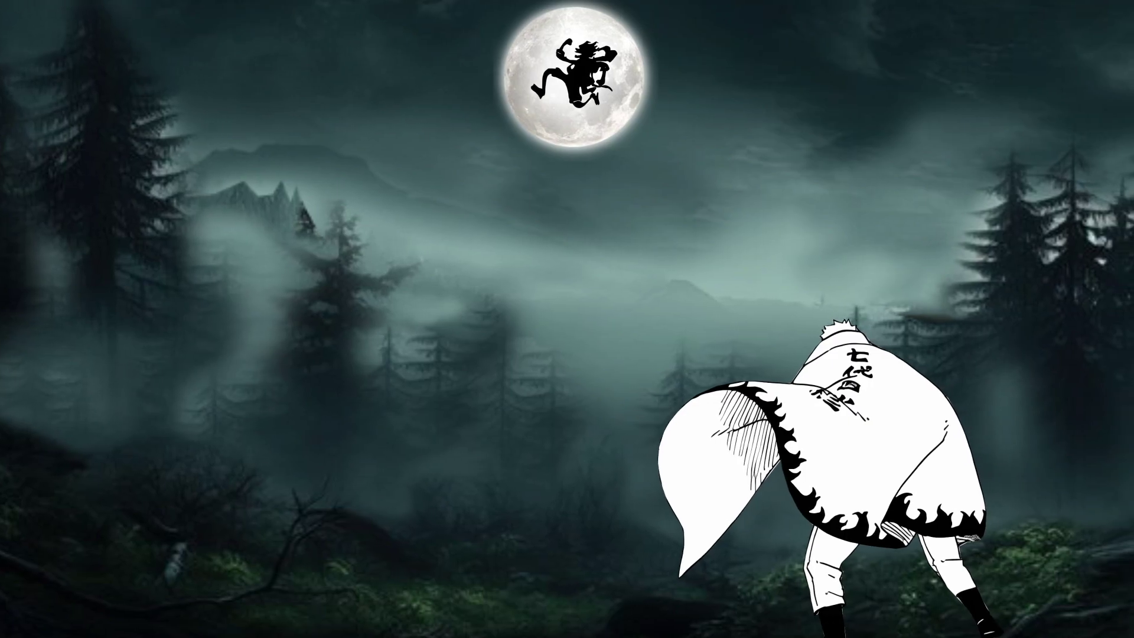